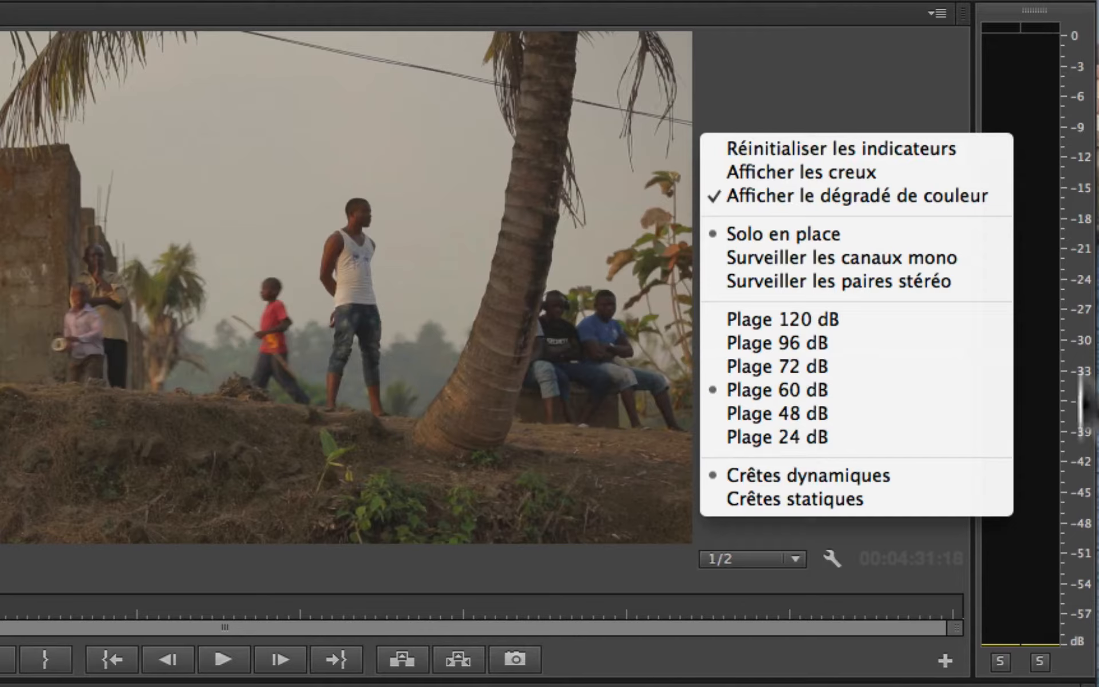
# Step: Set the audio meters' range to 120 dB and reduce it to 48 dB
pyautogui.click(784, 318)
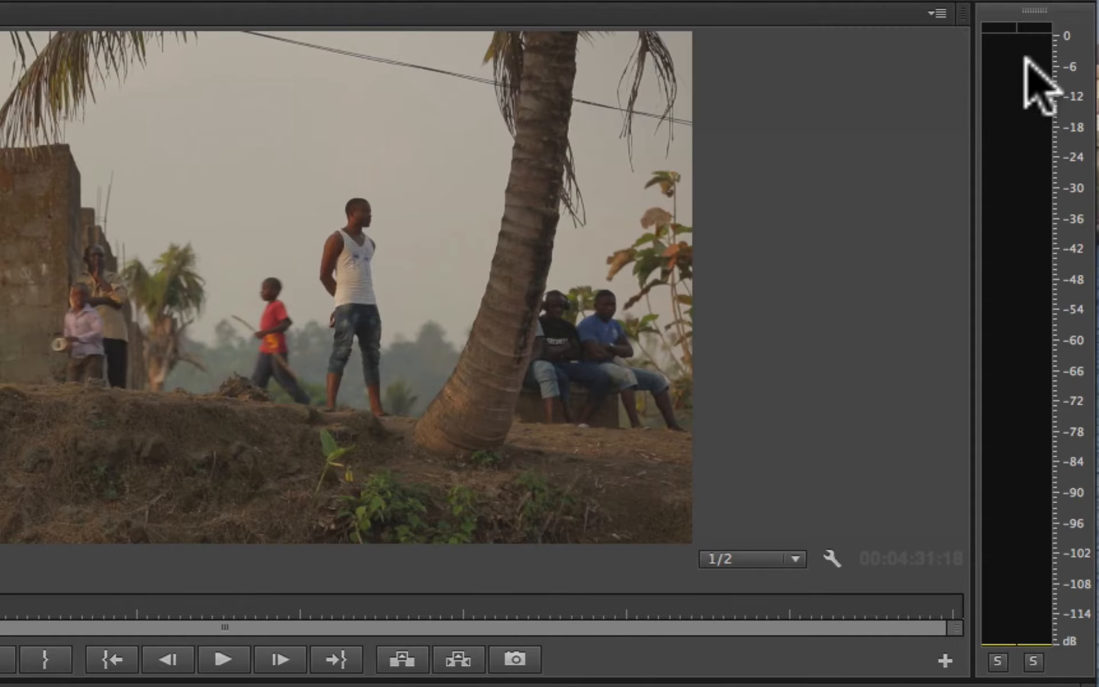
pyautogui.rightClick(1038, 12)
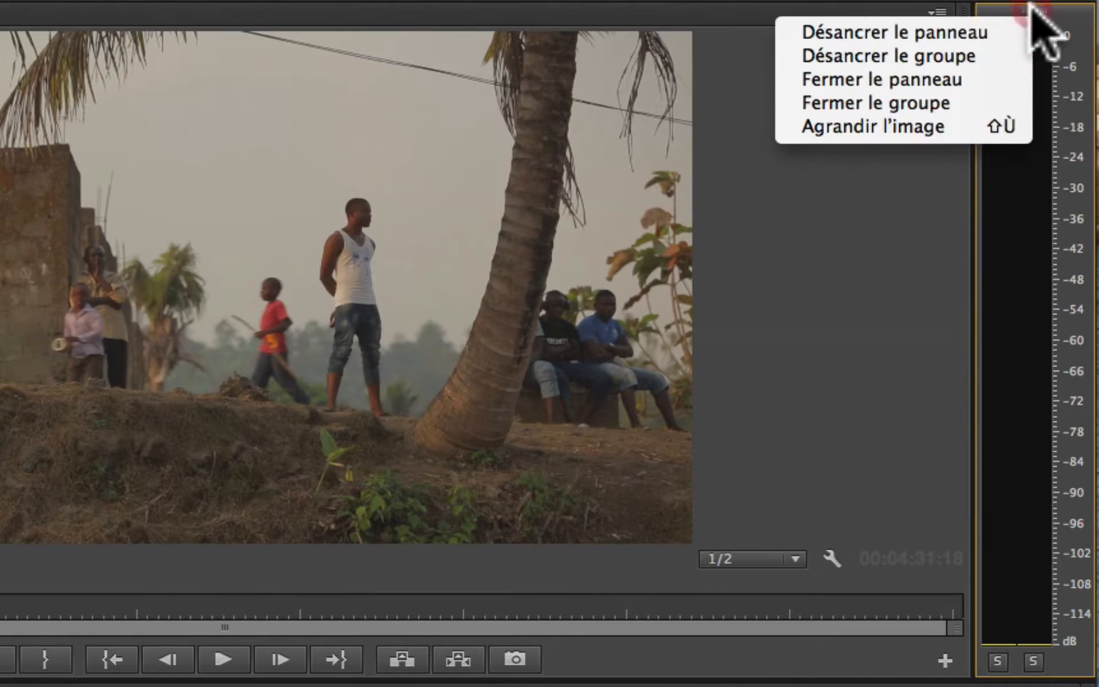
pyautogui.rightClick(1017, 218)
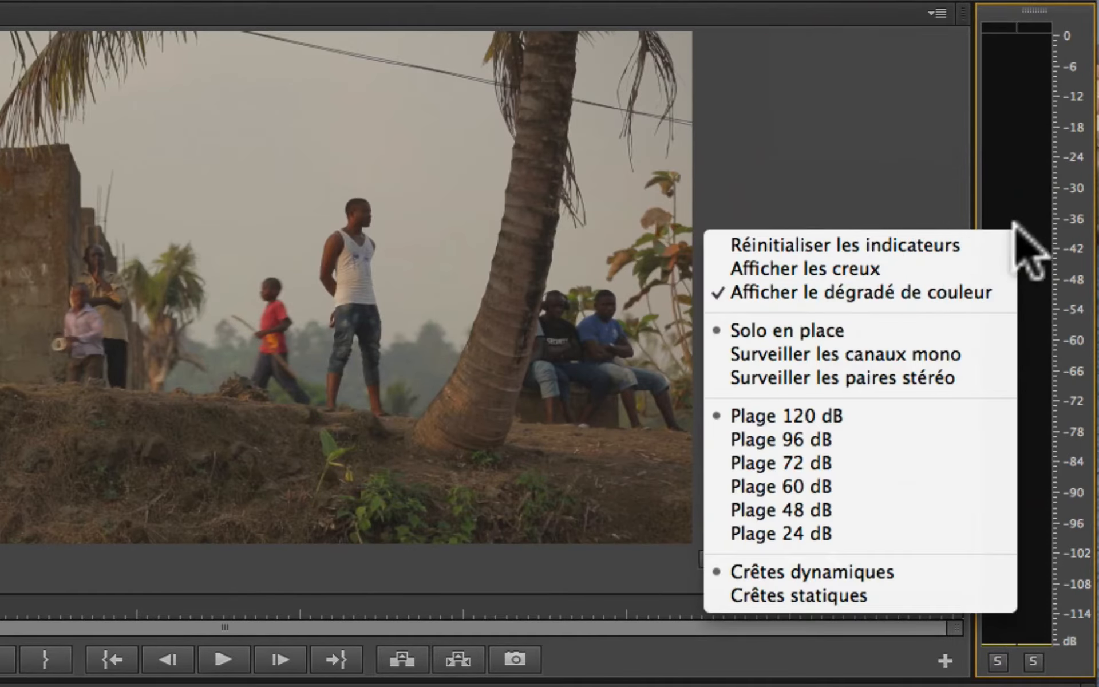
pyautogui.click(792, 509)
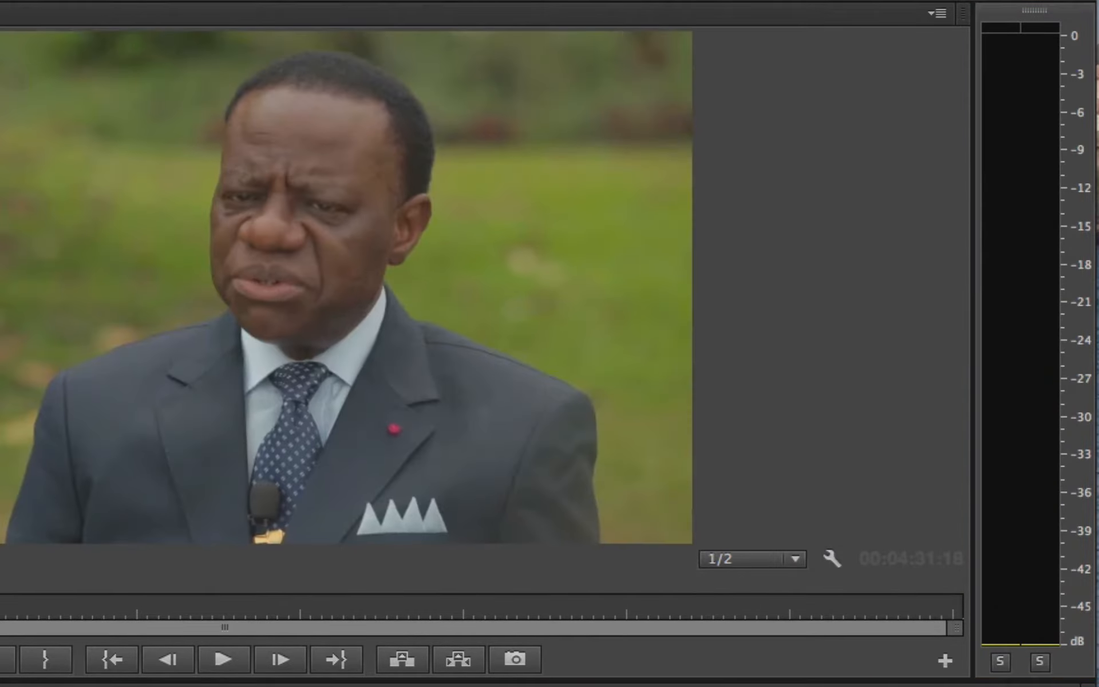
# Step: Play parts of the sequence and examine the interview and ambience levels on the 48 dB audio meter scale
pyautogui.press('space')
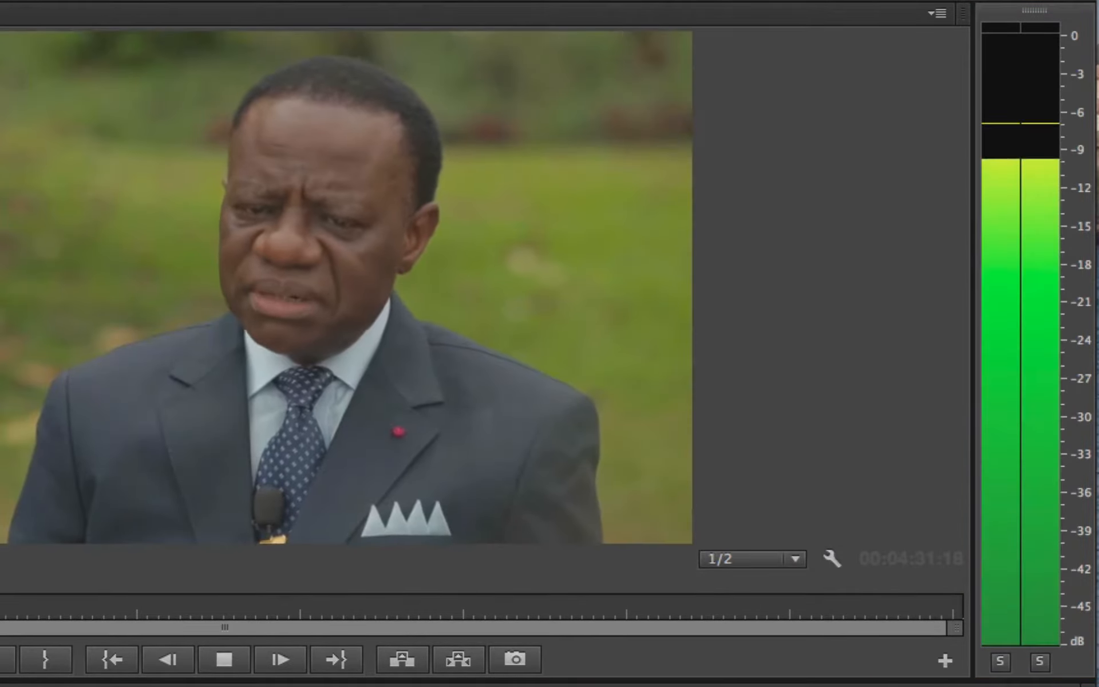
pyautogui.press('space')
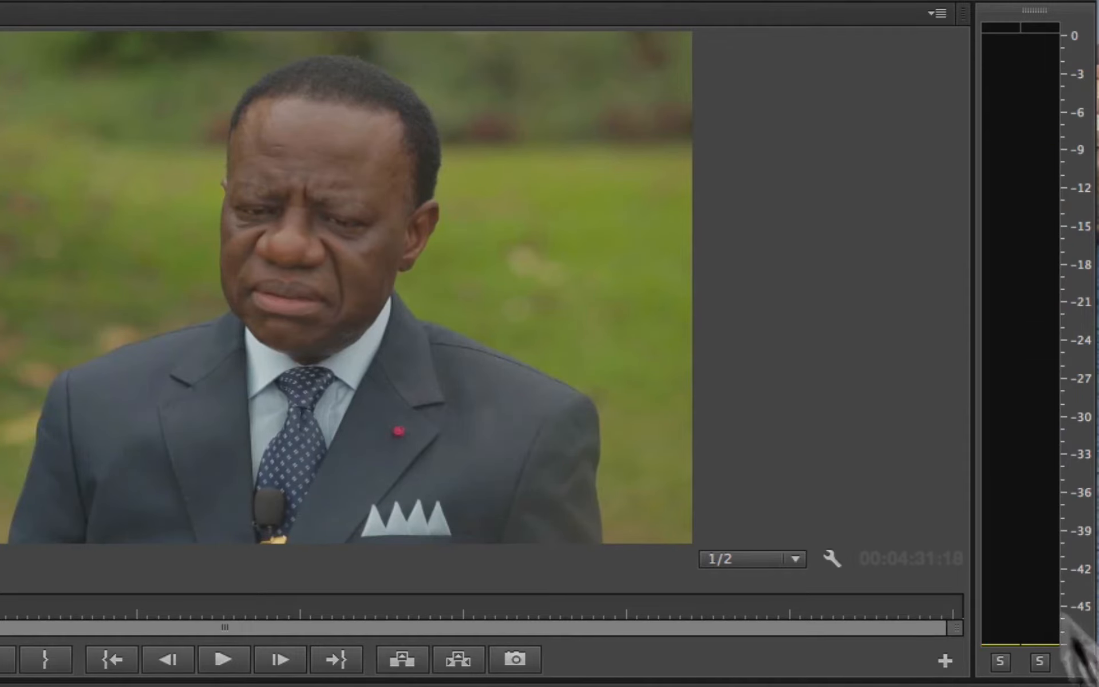
pyautogui.press('space')
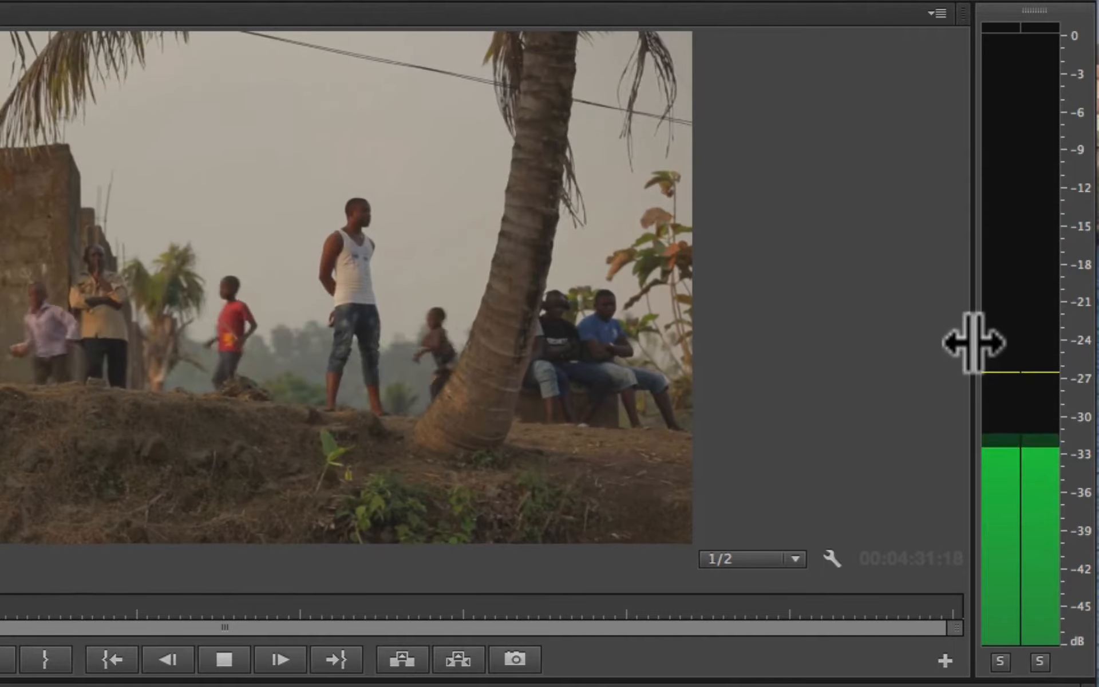
pyautogui.press('space')
# Step: Try the 24 dB range on the audio meters during playback and return them to 48 dB
pyautogui.rightClick(1033, 234)
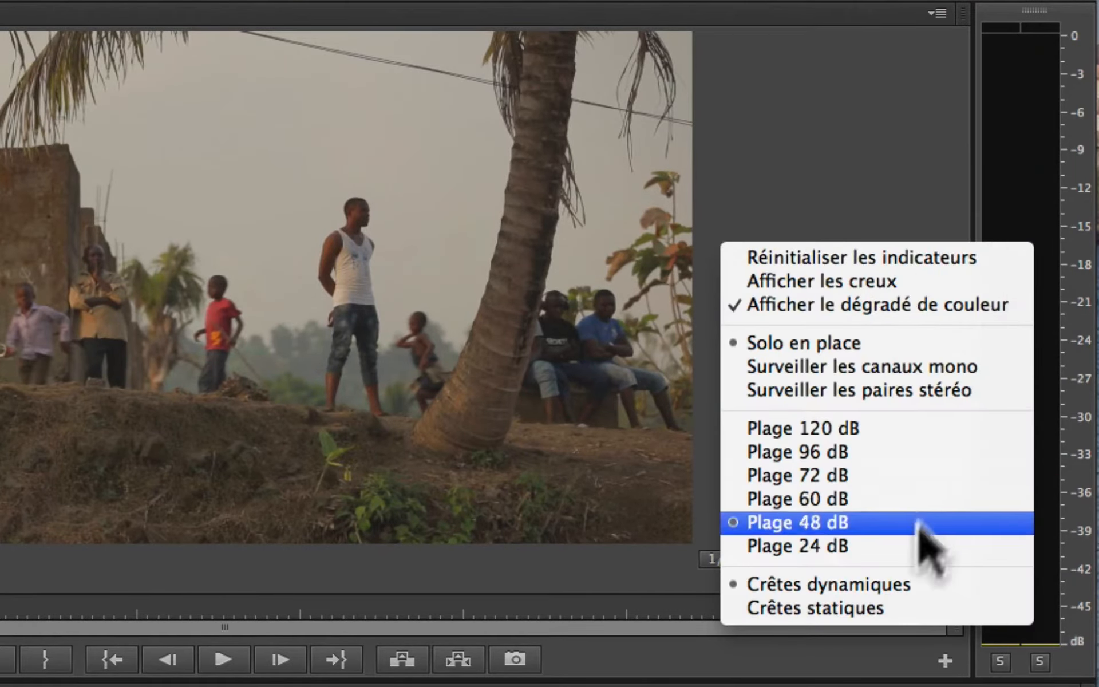
pyautogui.click(908, 562)
pyautogui.rightClick(1039, 246)
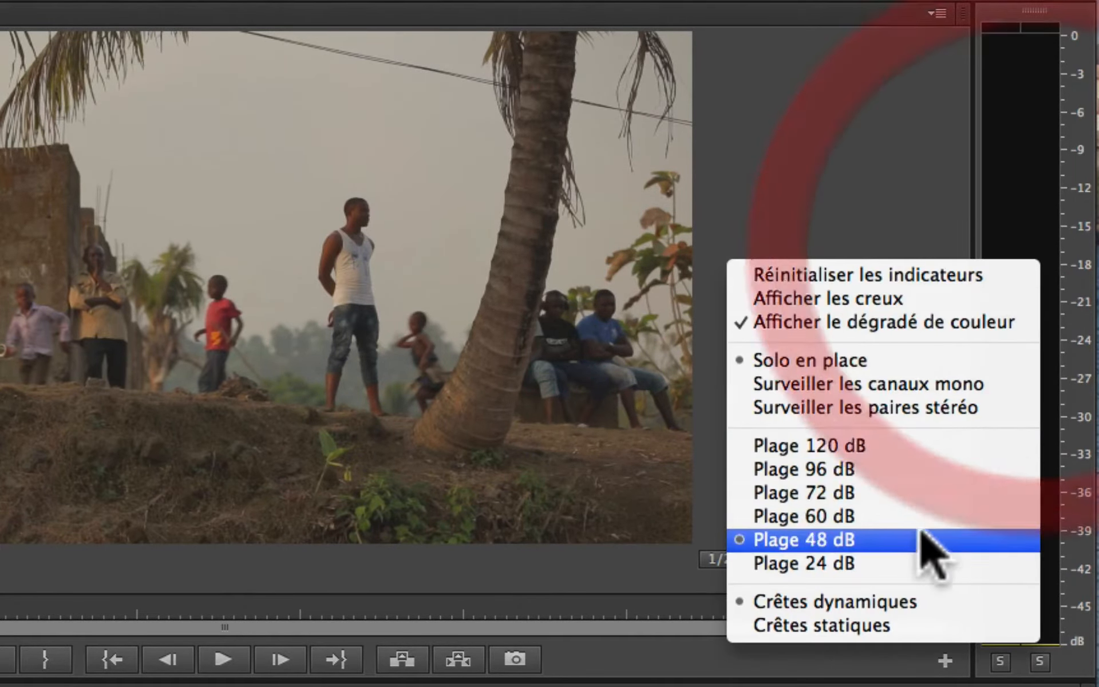
pyautogui.click(911, 563)
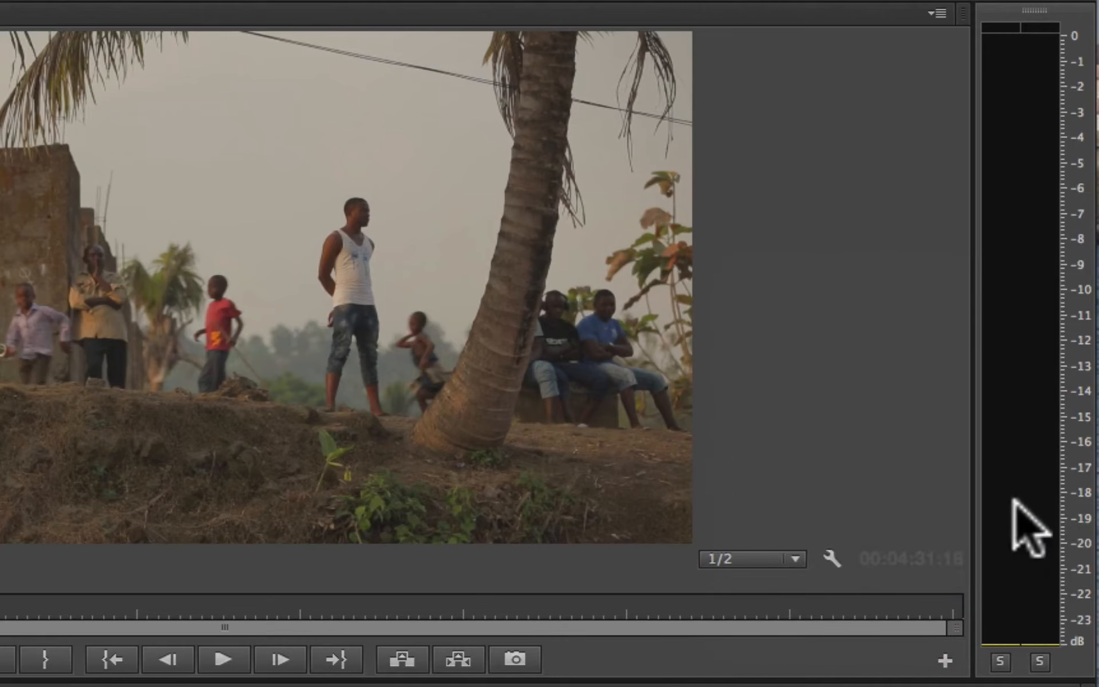
pyautogui.press('space')
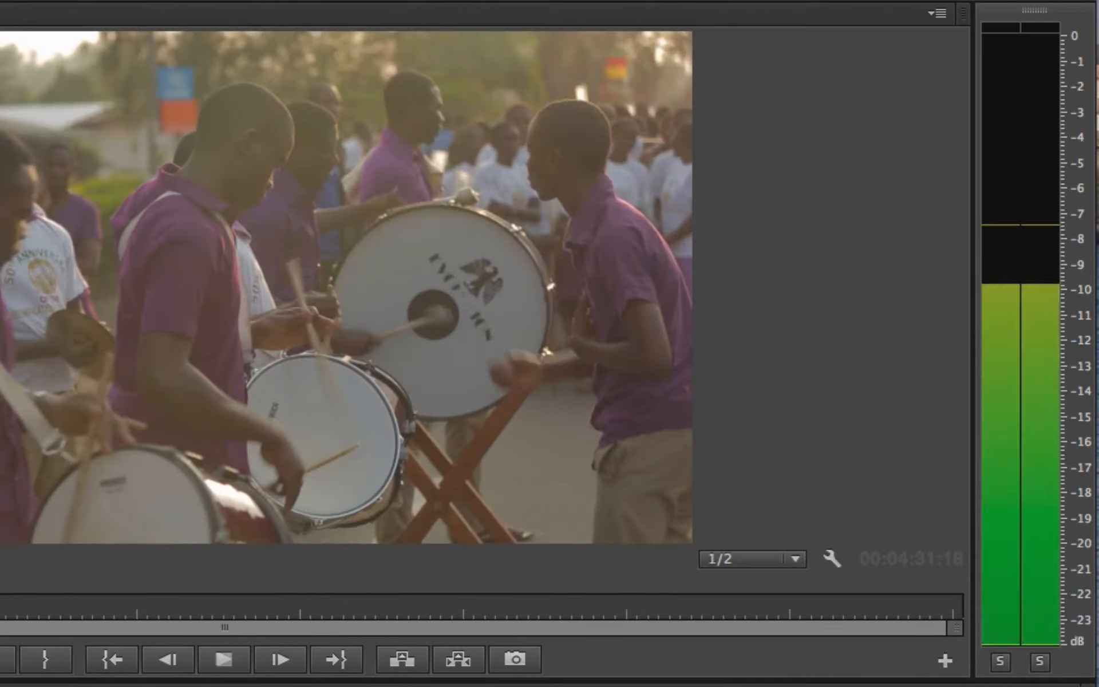
pyautogui.press('space')
pyautogui.rightClick(1027, 324)
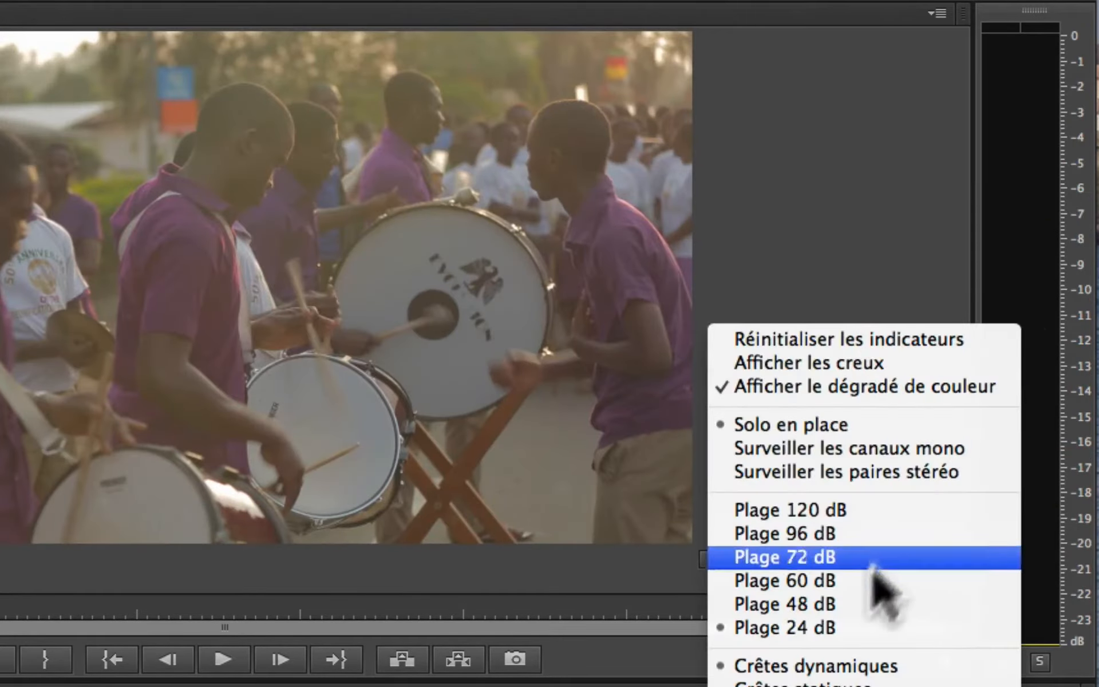
pyautogui.click(853, 604)
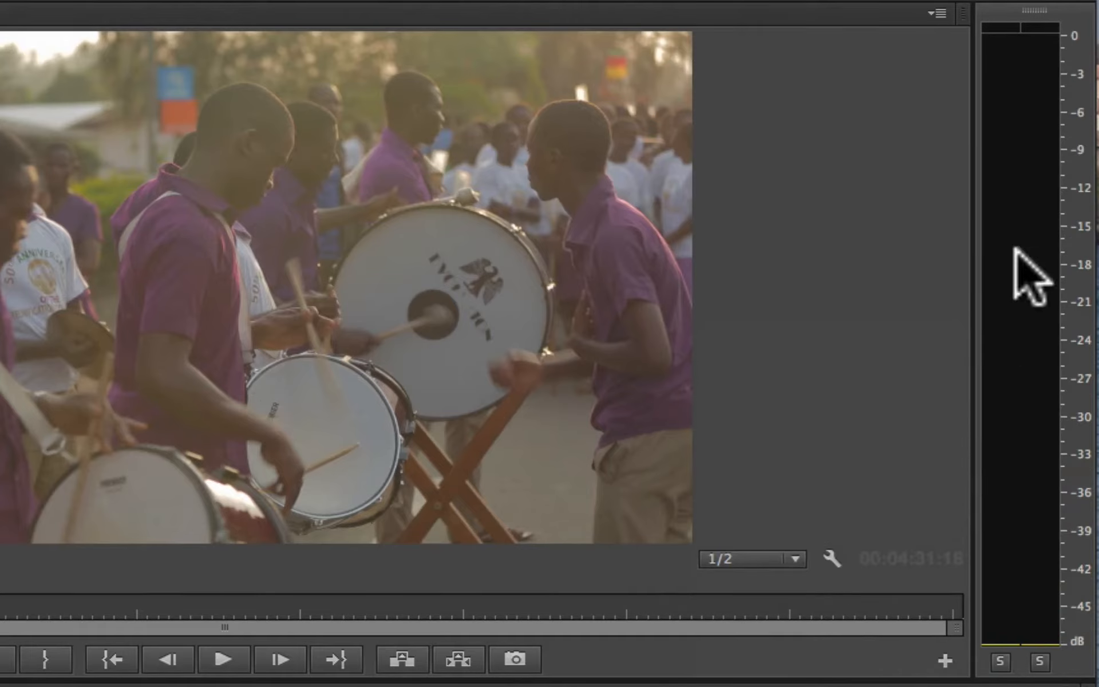
# Step: Play the drum passage and examine its peaks and clipping indicators on the audio meters
pyautogui.rightClick(1031, 278)
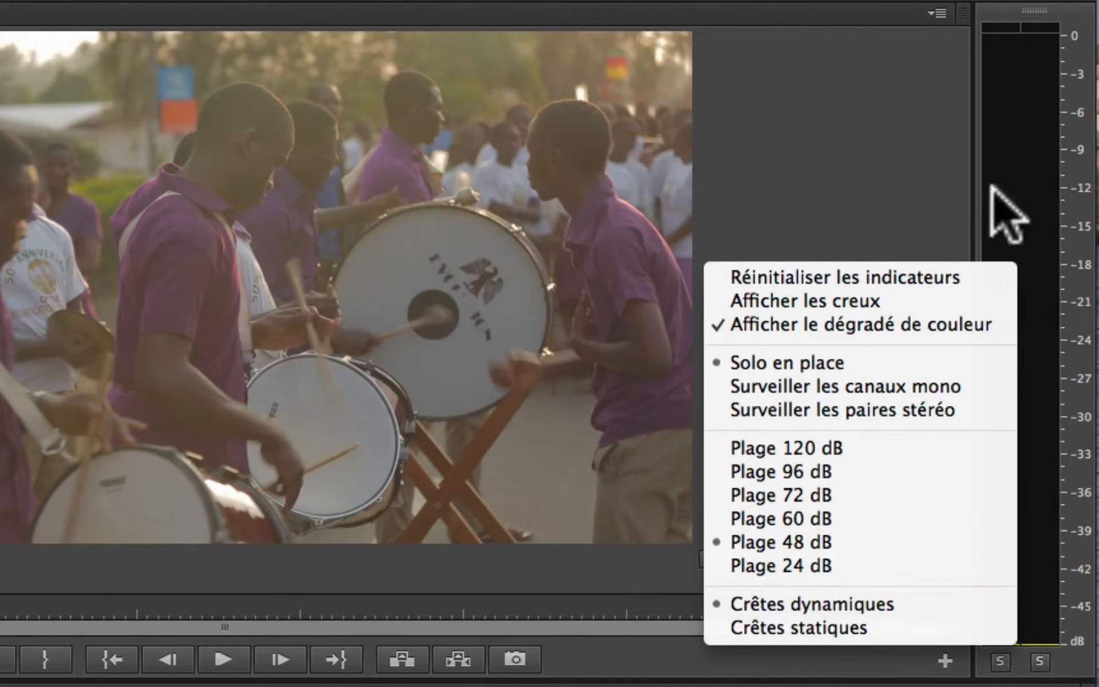
pyautogui.press('space')
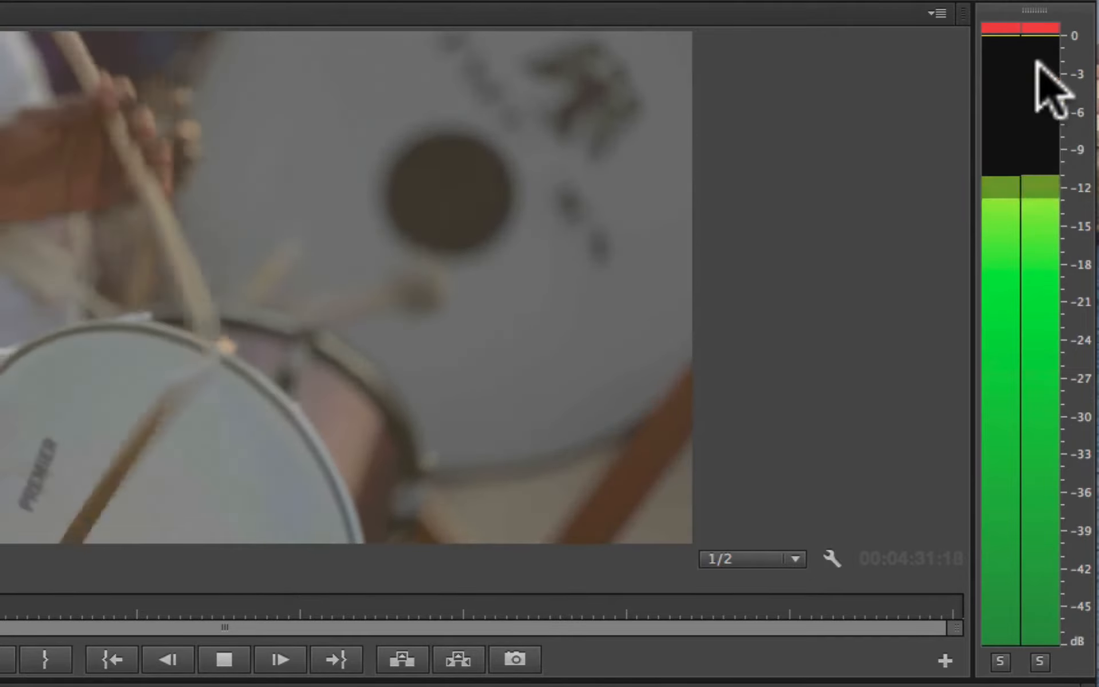
pyautogui.press('space')
pyautogui.press('space')
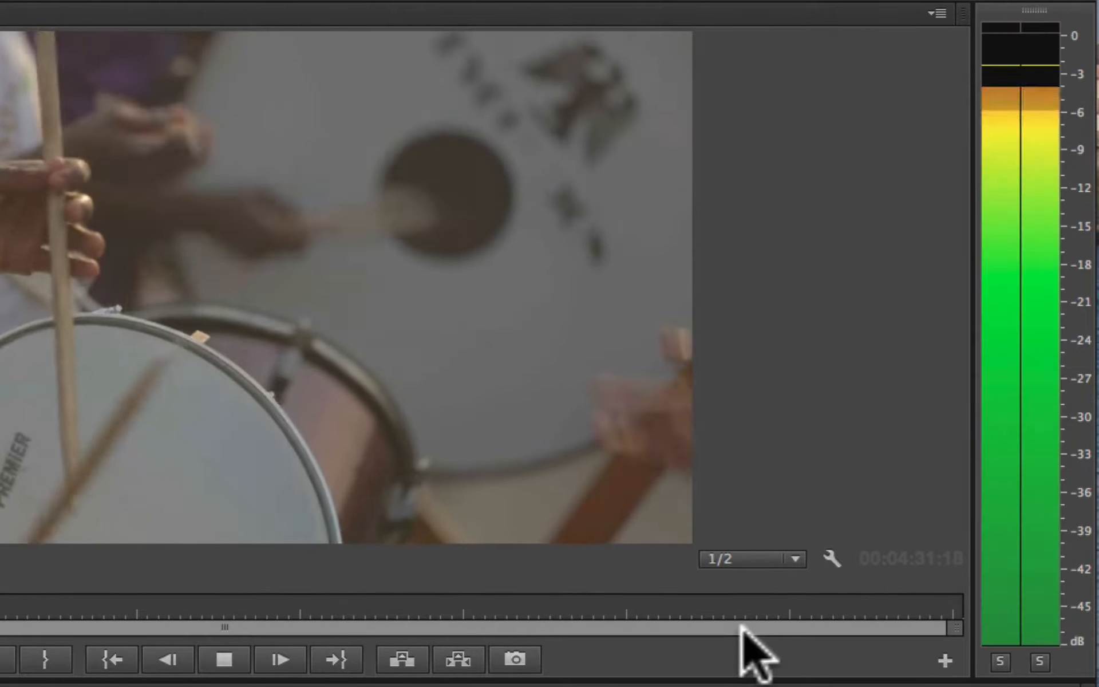
pyautogui.press('space')
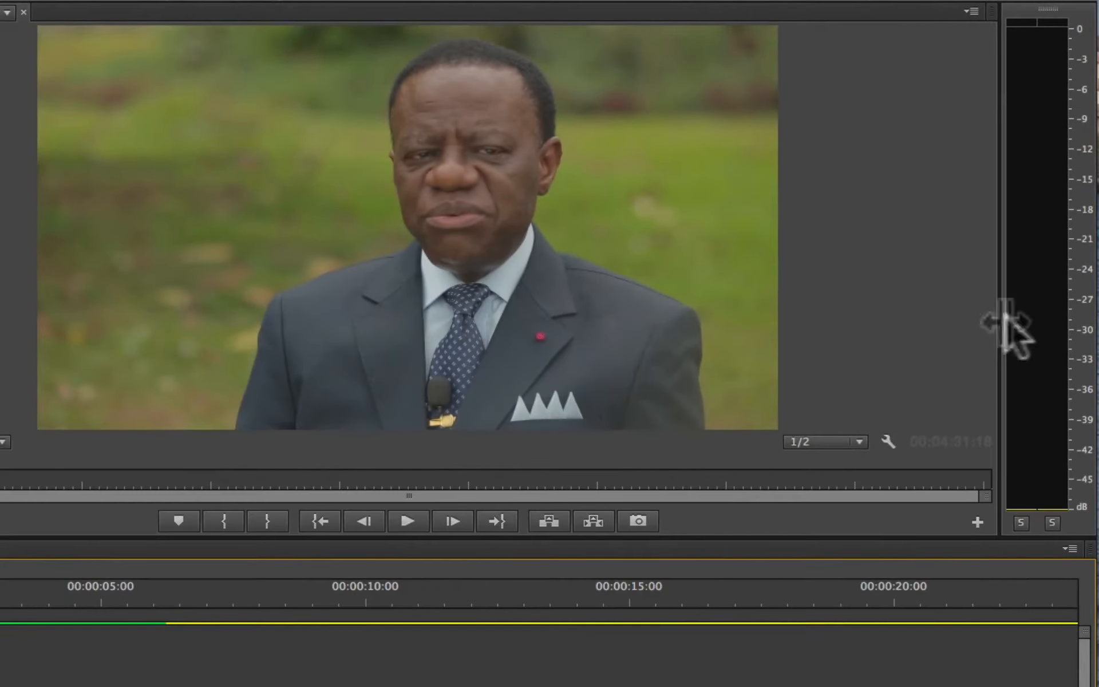
# Step: Try static peaks (Crêtes statiques) on the audio meters and switch back to dynamic peaks (Crêtes dynamiques)
pyautogui.rightClick(1010, 321)
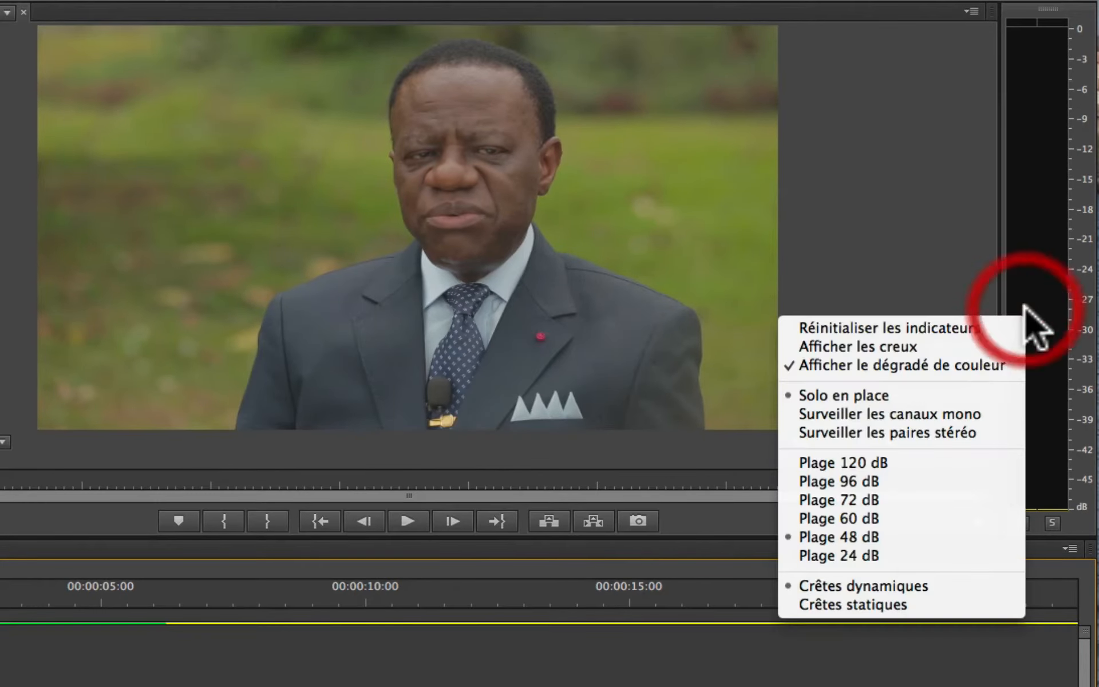
pyautogui.click(820, 606)
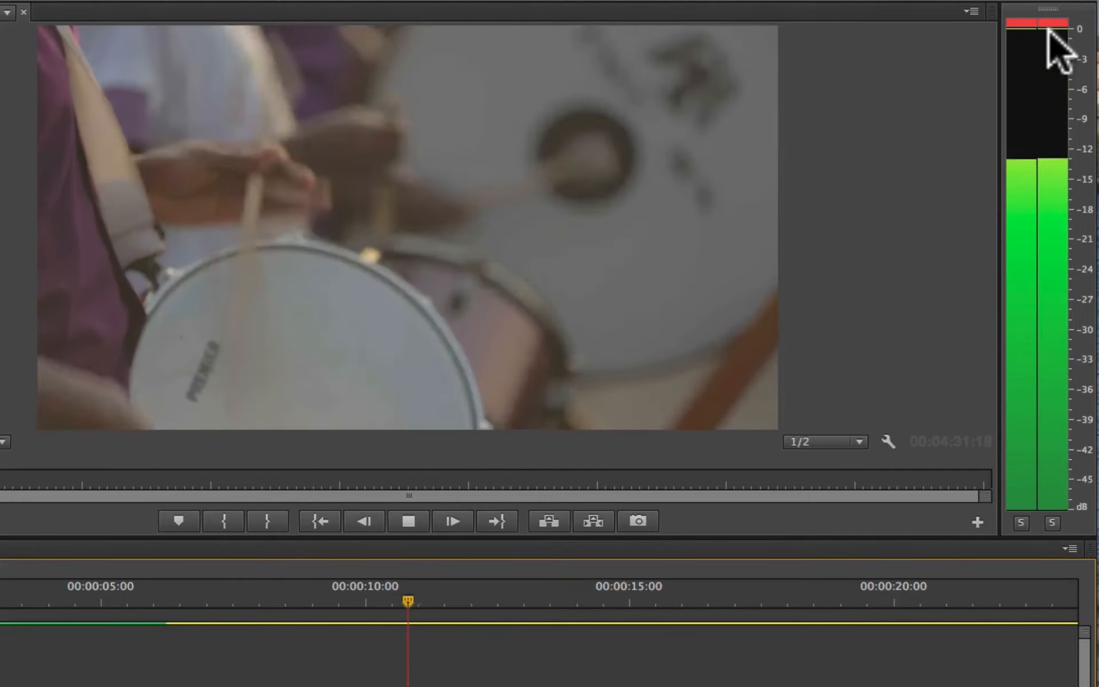
pyautogui.rightClick(1080, 183)
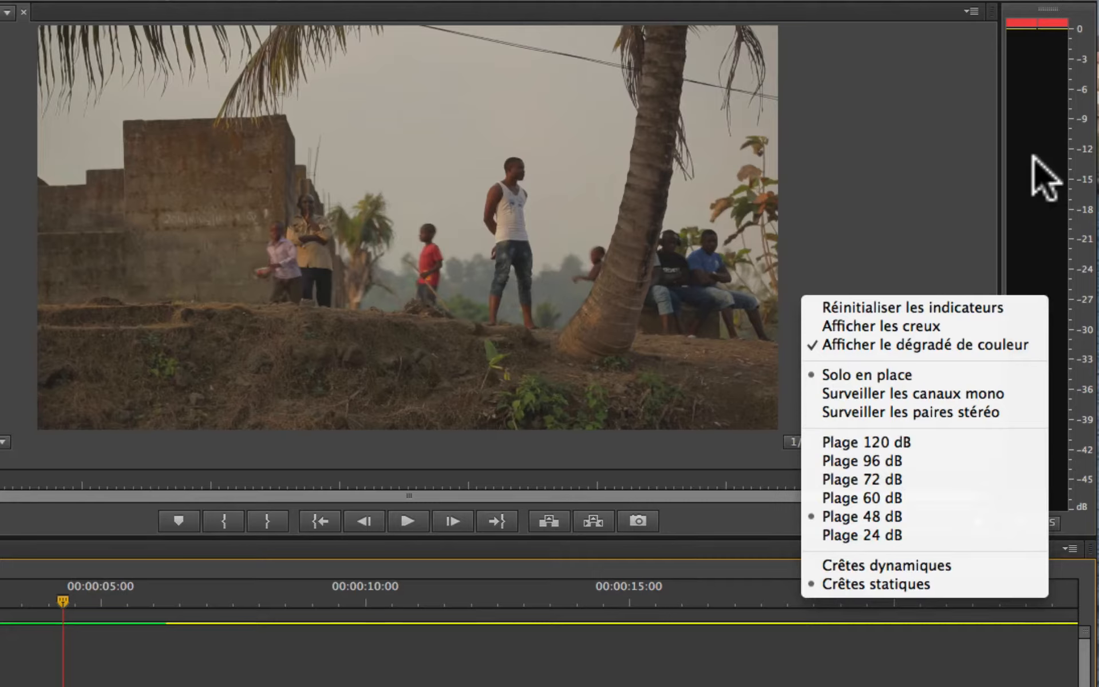
pyautogui.click(871, 564)
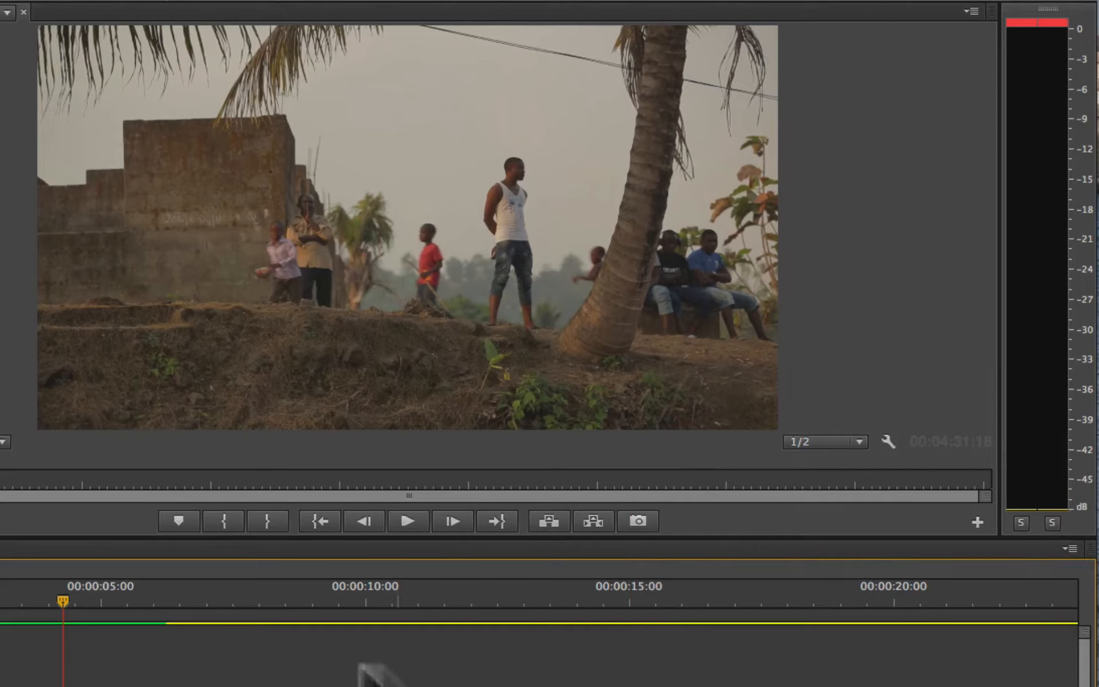
# Step: Replay the sequence in short bursts and examine how the dynamic peak indicators follow the interview's speech
pyautogui.moveTo(50, 600); pyautogui.dragTo(90, 600)
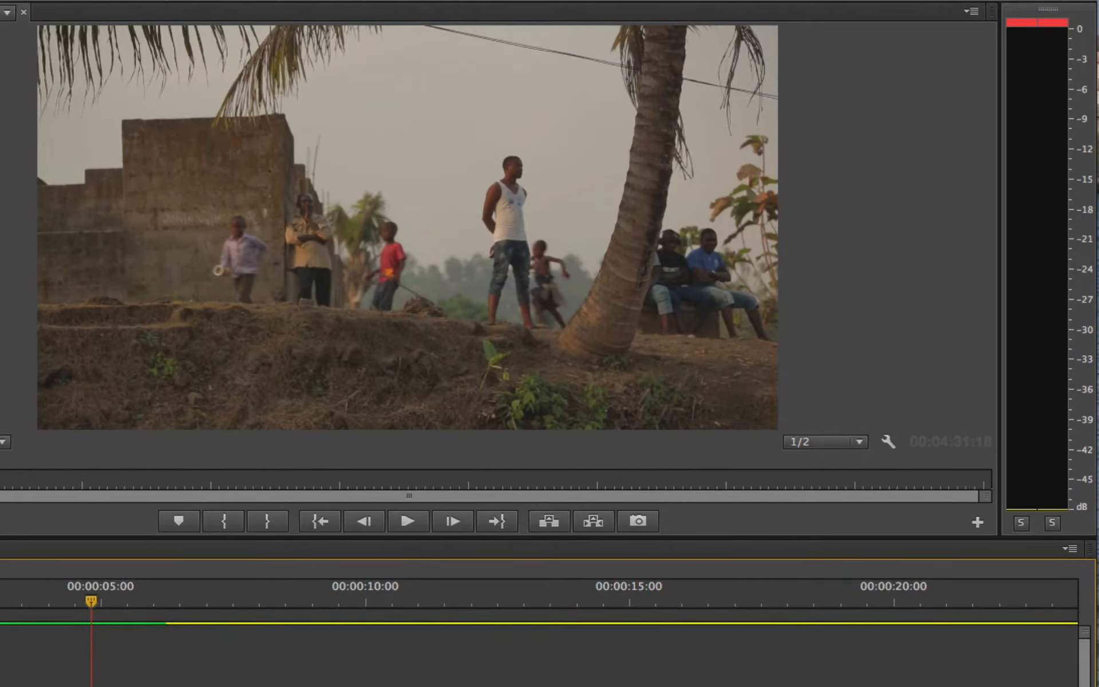
pyautogui.press('space')
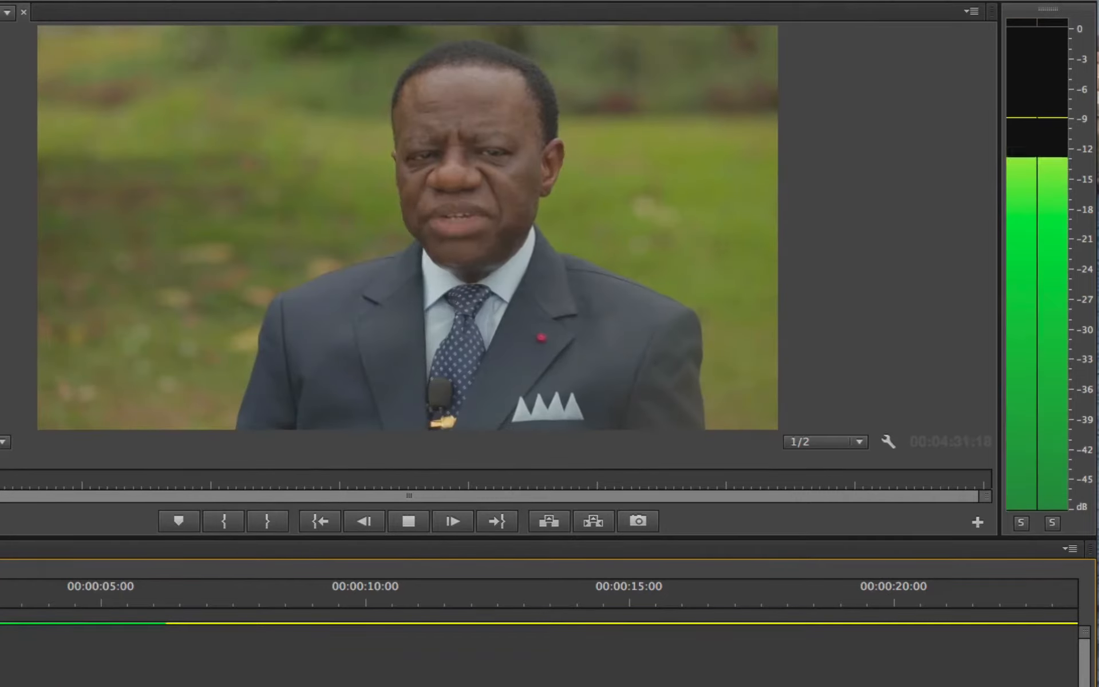
pyautogui.press('space')
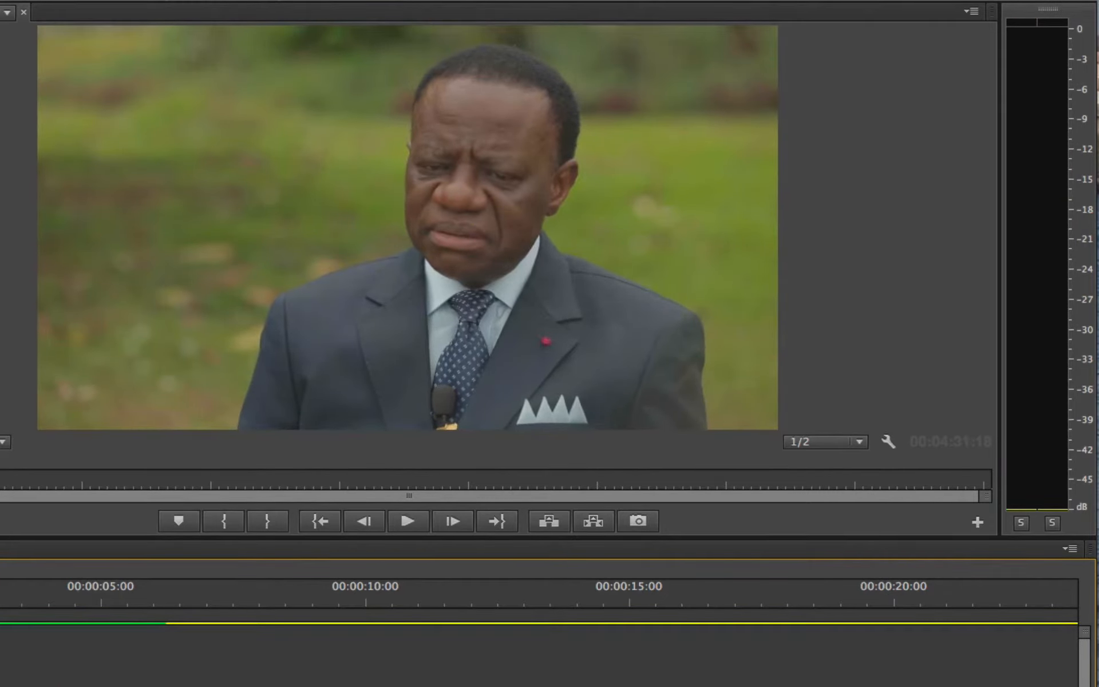
pyautogui.press('space')
pyautogui.press('space')
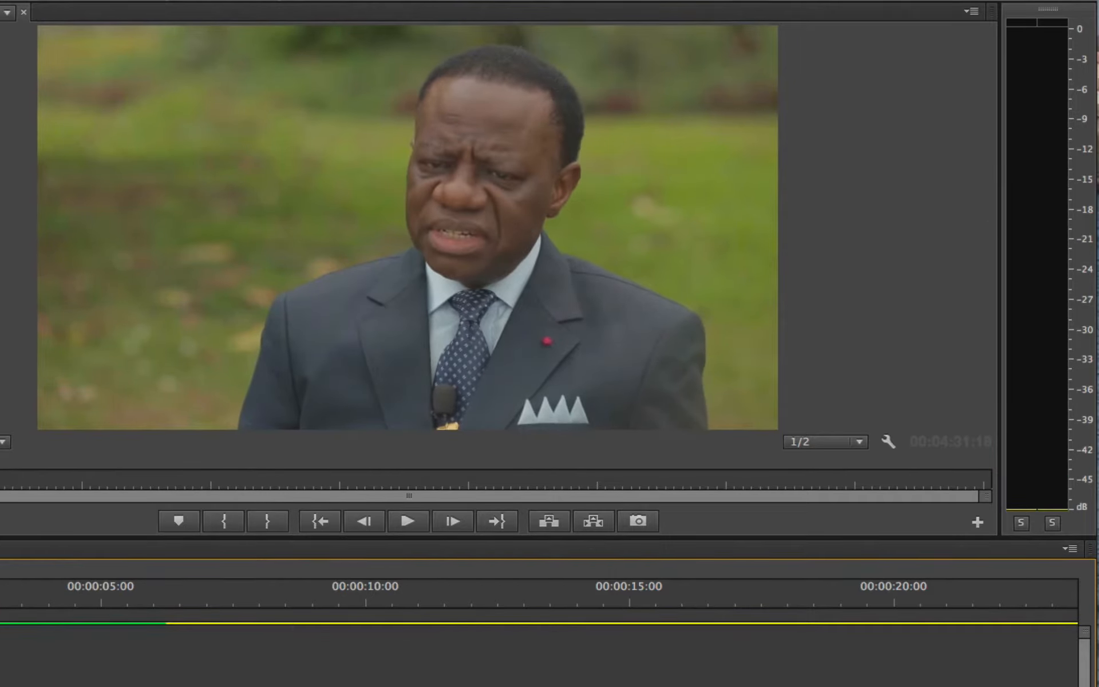
# Step: Replay the sequence from an earlier point to examine the colour gradient on the audio meters
pyautogui.rightClick(1030, 427)
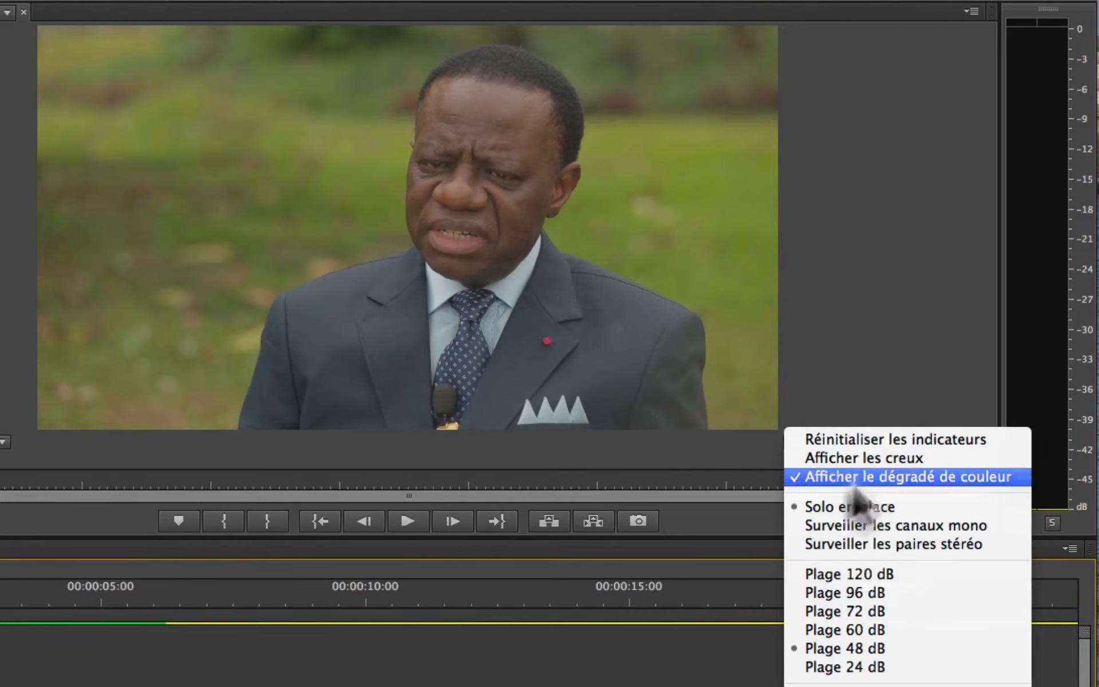
pyautogui.click(1, 583)
pyautogui.press('space')
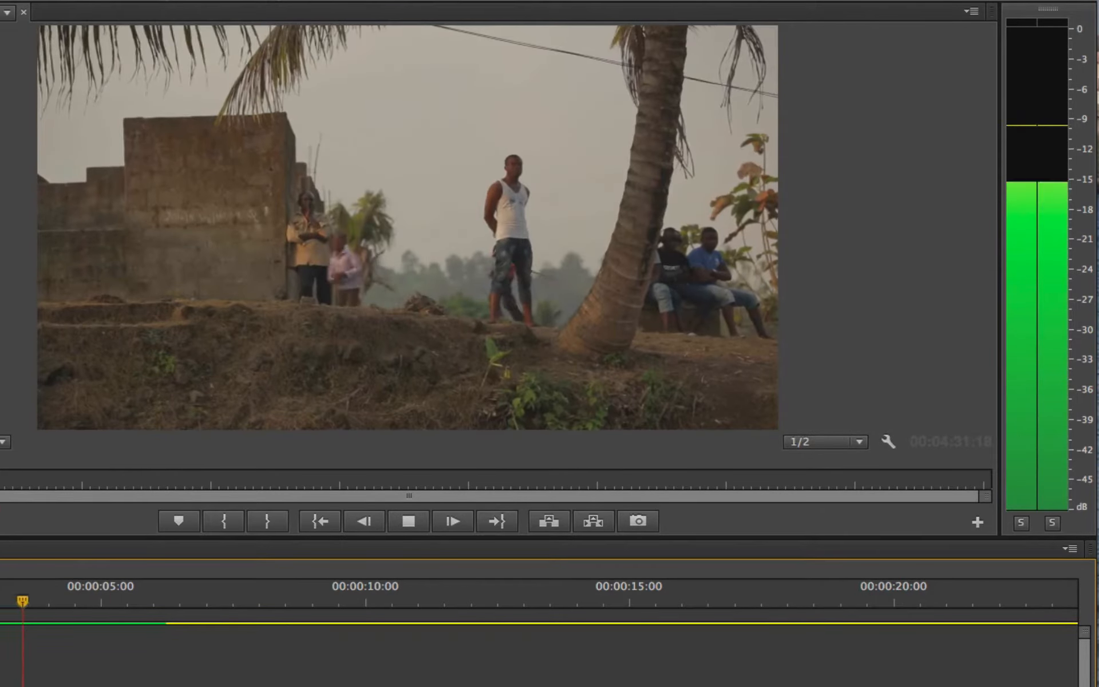
pyautogui.press('space')
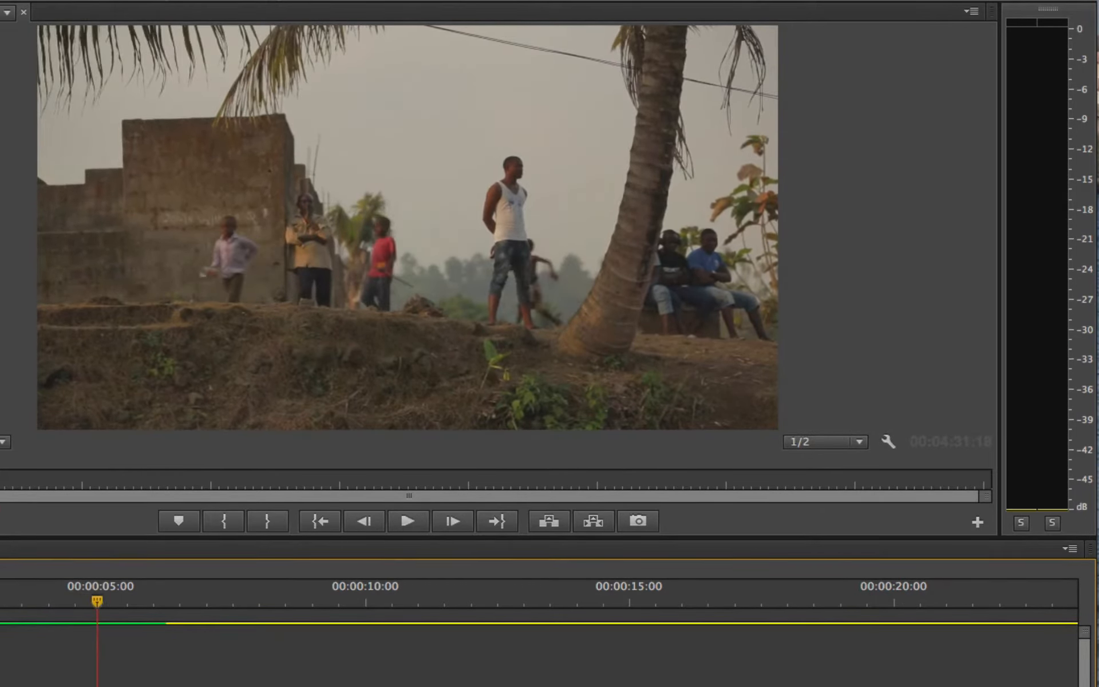
# Step: Turn off the audio meters' colour gradient (Afficher le dégradé de couleur) and play the sequence through the drum passage
pyautogui.rightClick(1035, 386)
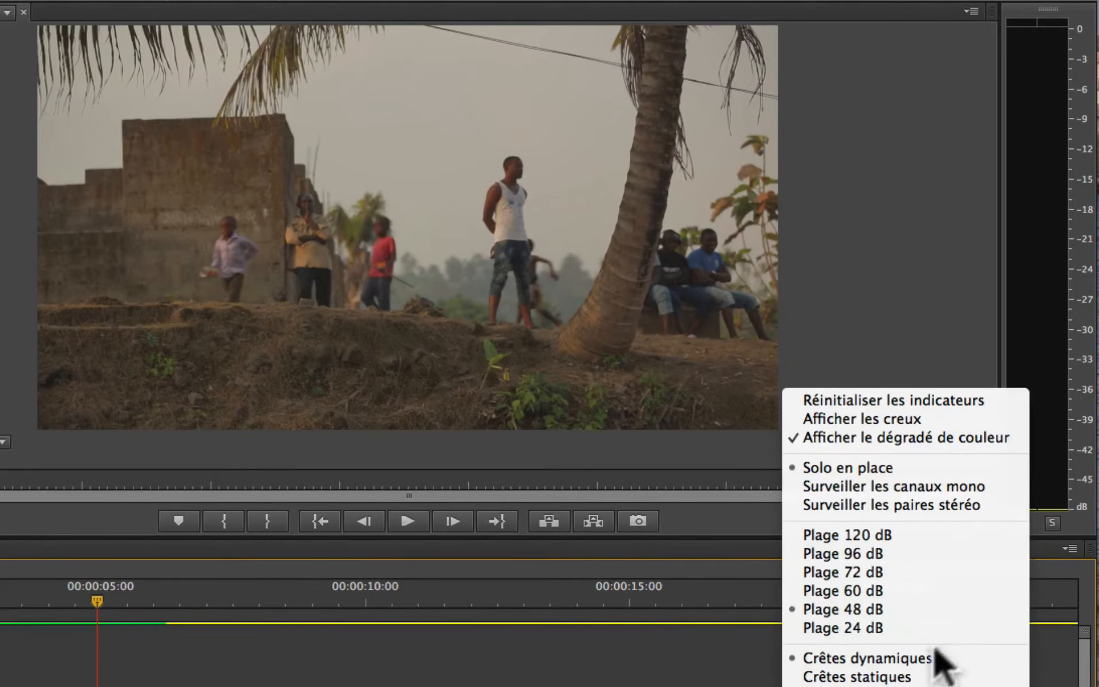
pyautogui.click(899, 438)
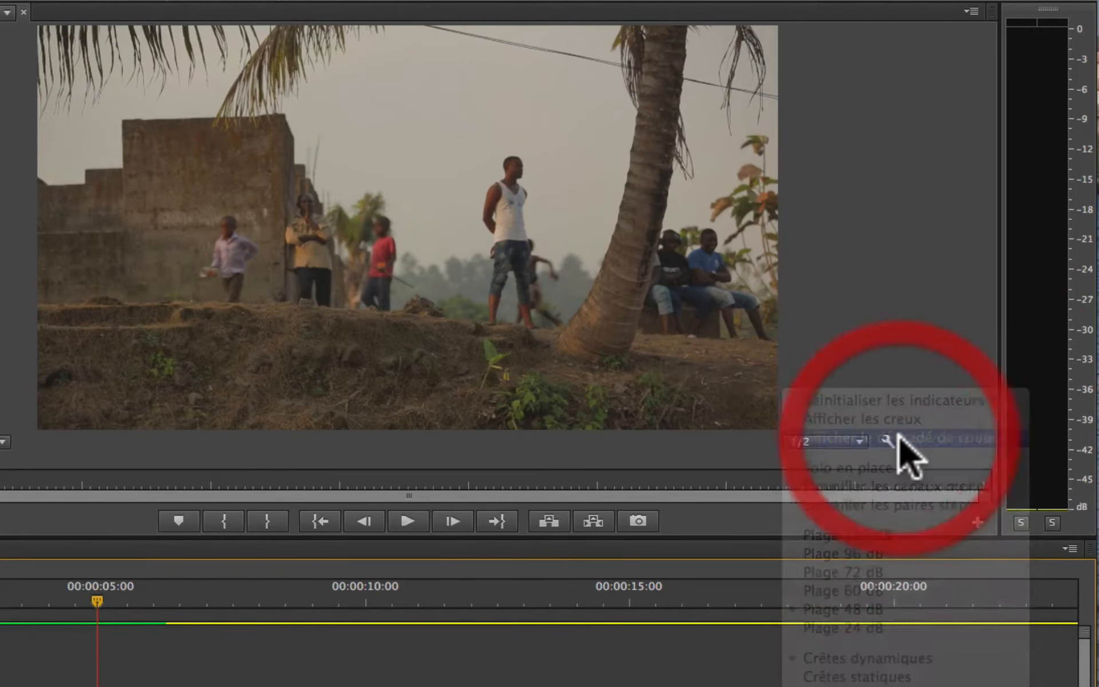
pyautogui.click(0, 586)
pyautogui.press('space')
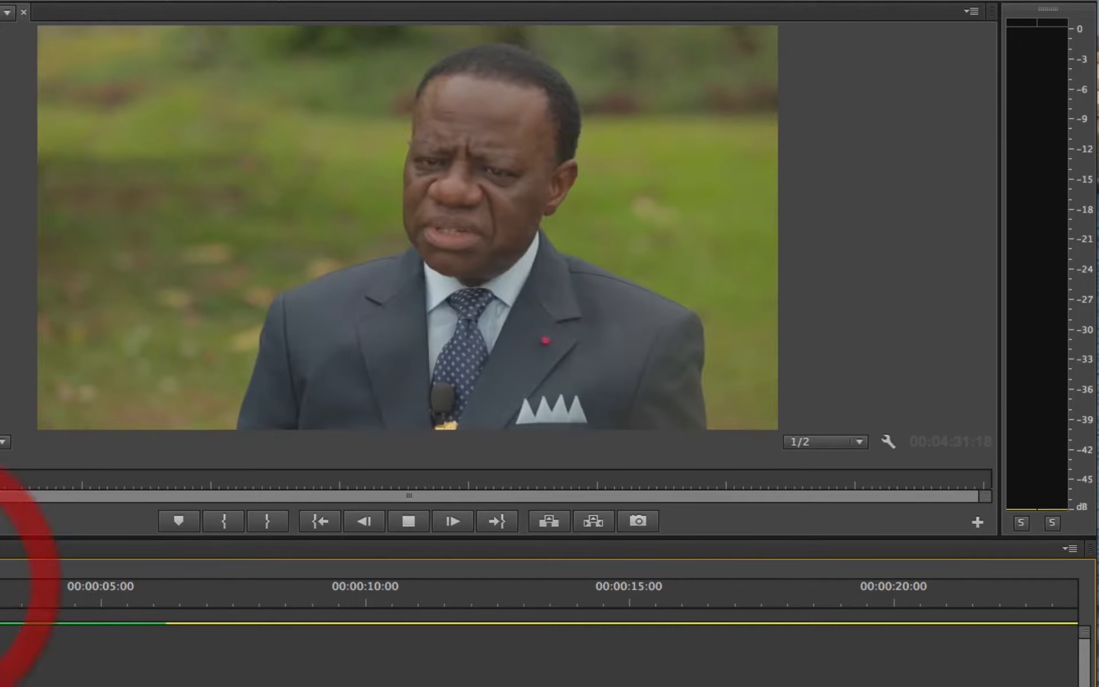
pyautogui.press('space')
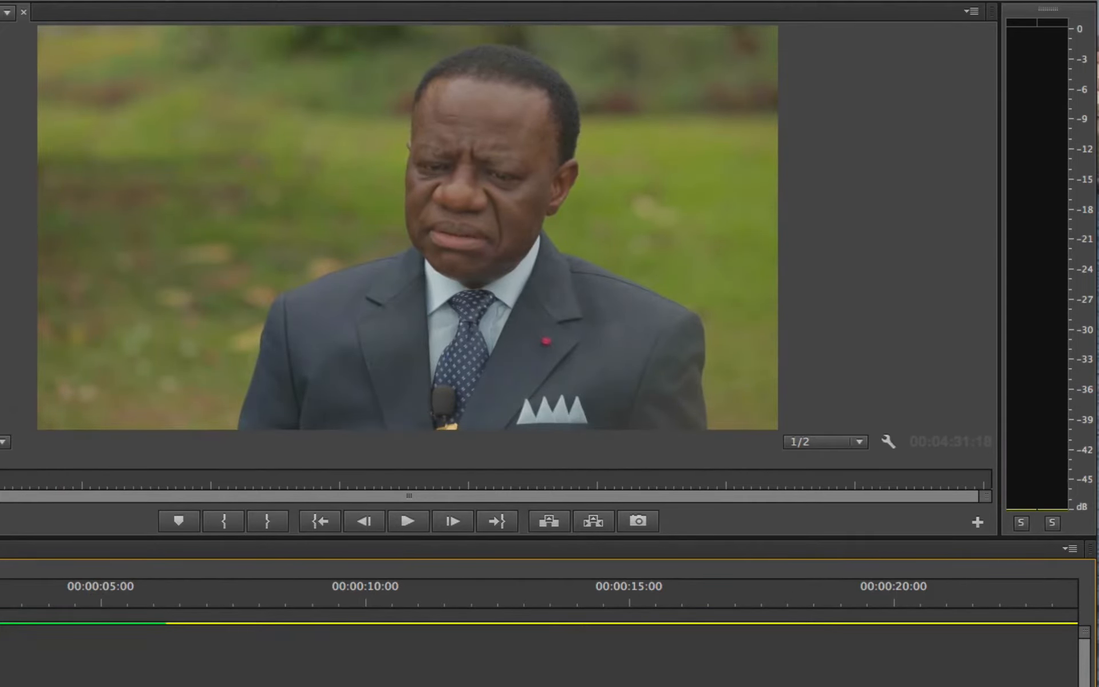
pyautogui.press('space')
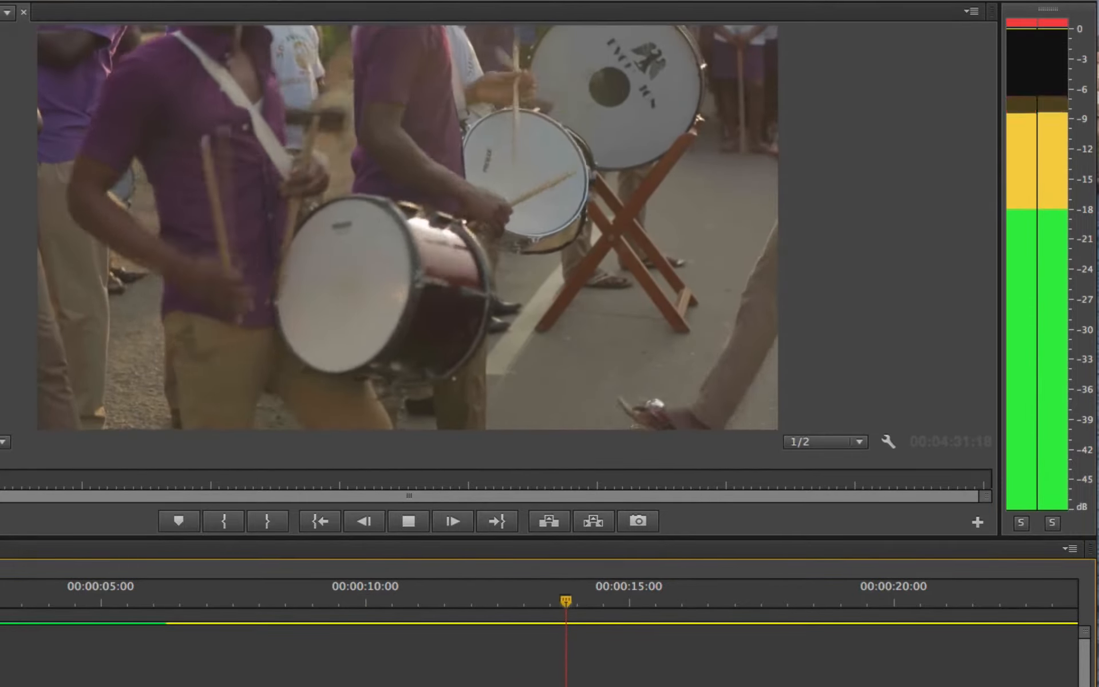
pyautogui.press('space')
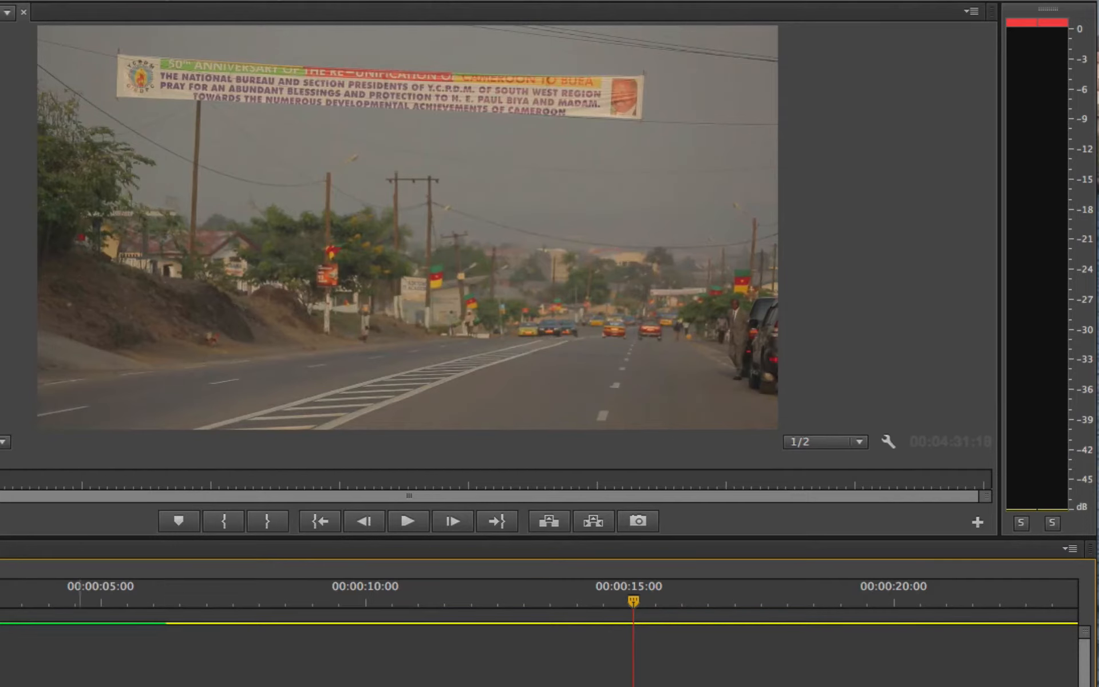
# Step: Replay the palm tree shot from about three seconds and examine the meters' solid colour zones
pyautogui.click(14, 584)
pyautogui.press('space')
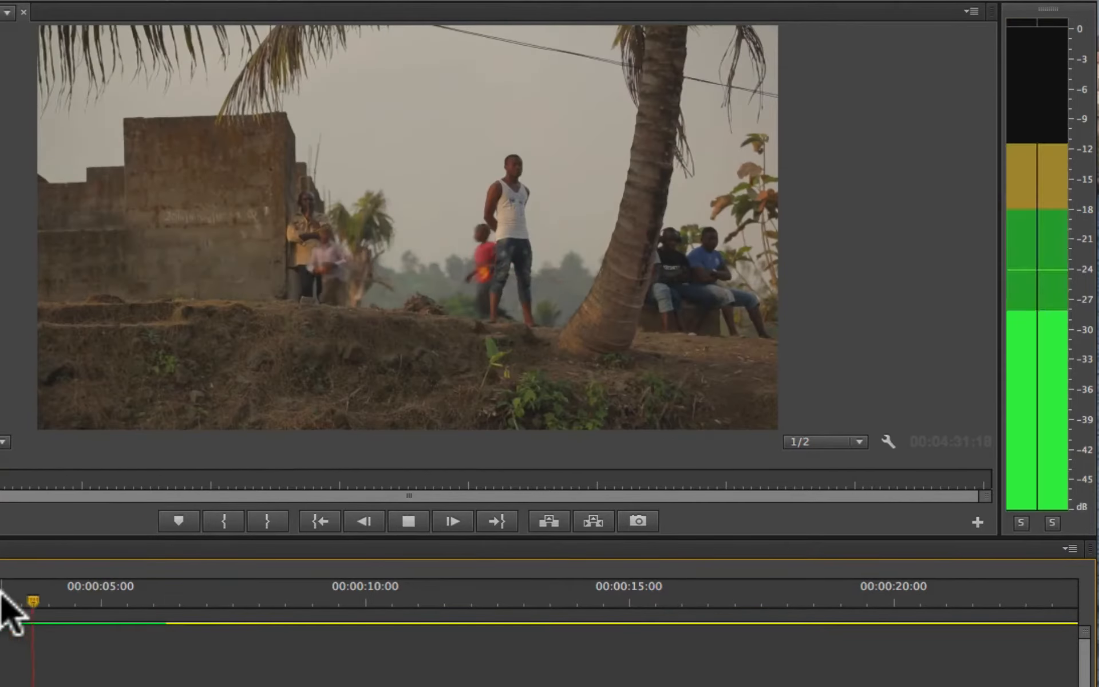
pyautogui.press('space')
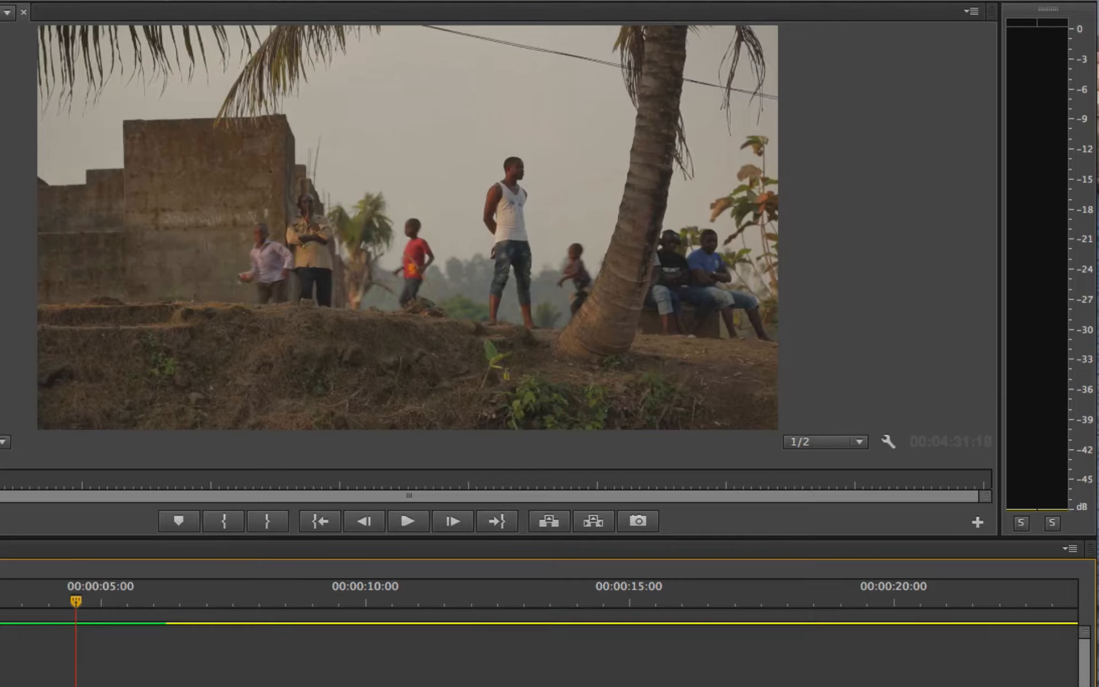
# Step: Turn on the audio meters' valley indicators (Afficher les creux) and play the sequence through the drum passage
pyautogui.rightClick(1045, 286)
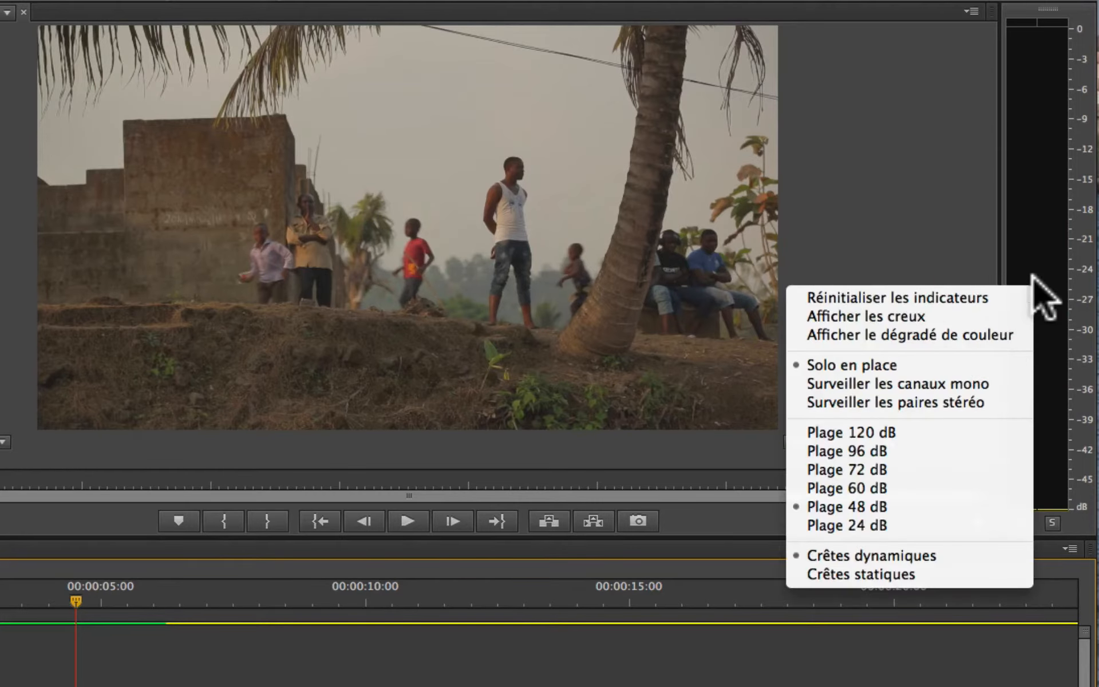
pyautogui.click(1000, 317)
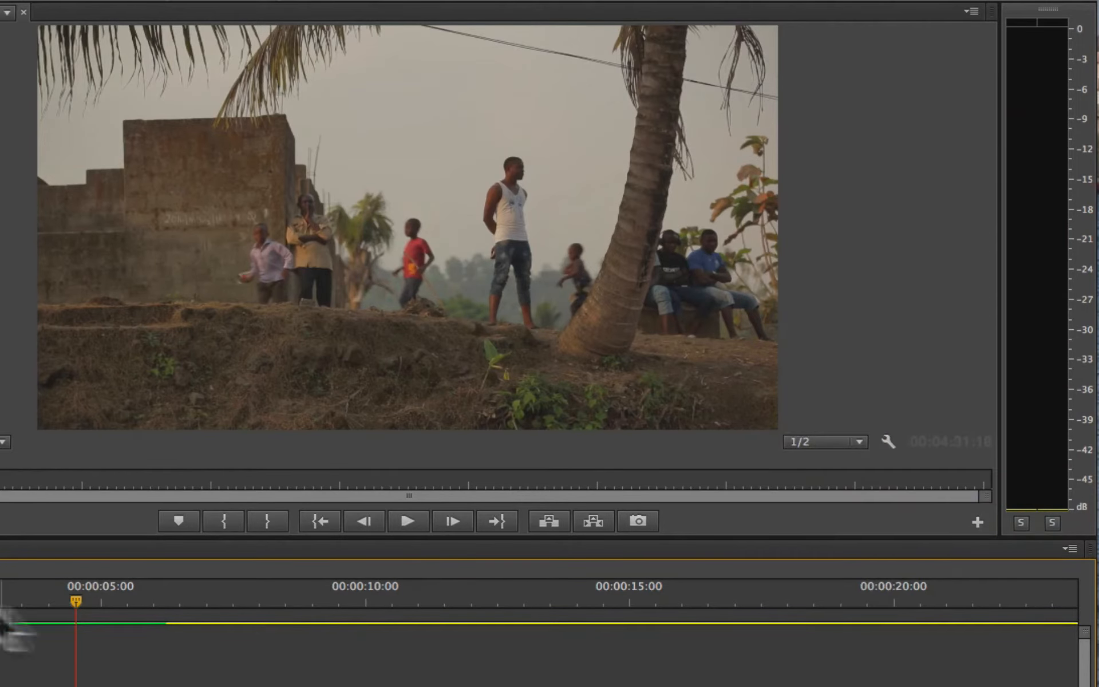
pyautogui.click(1, 590)
pyautogui.press('space')
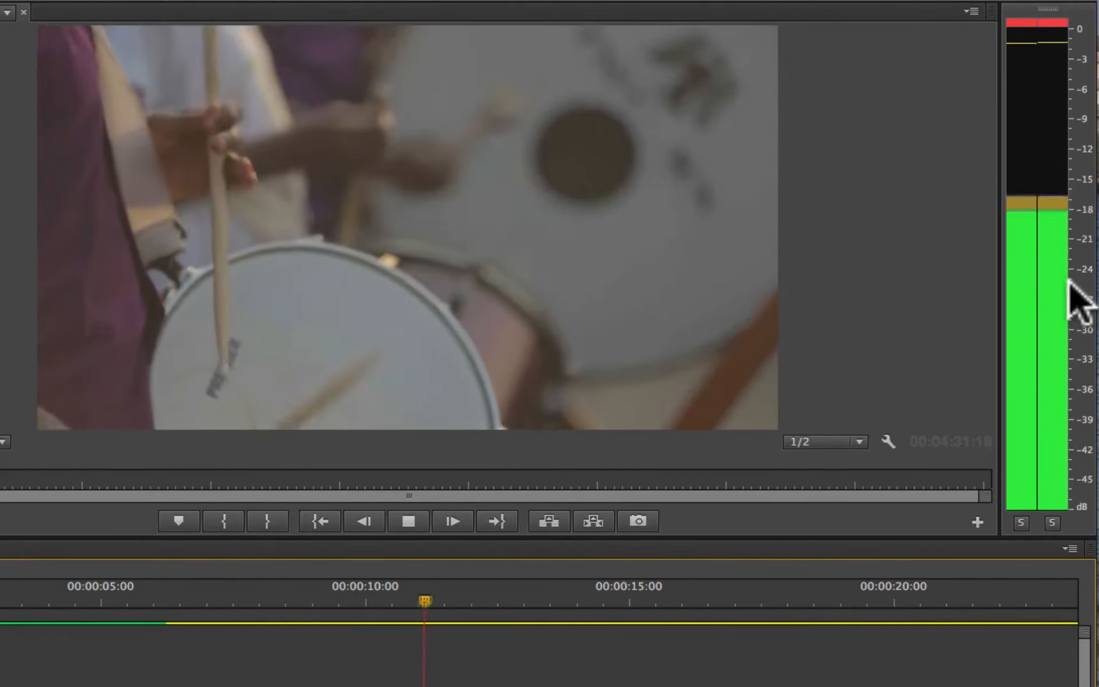
pyautogui.press('space')
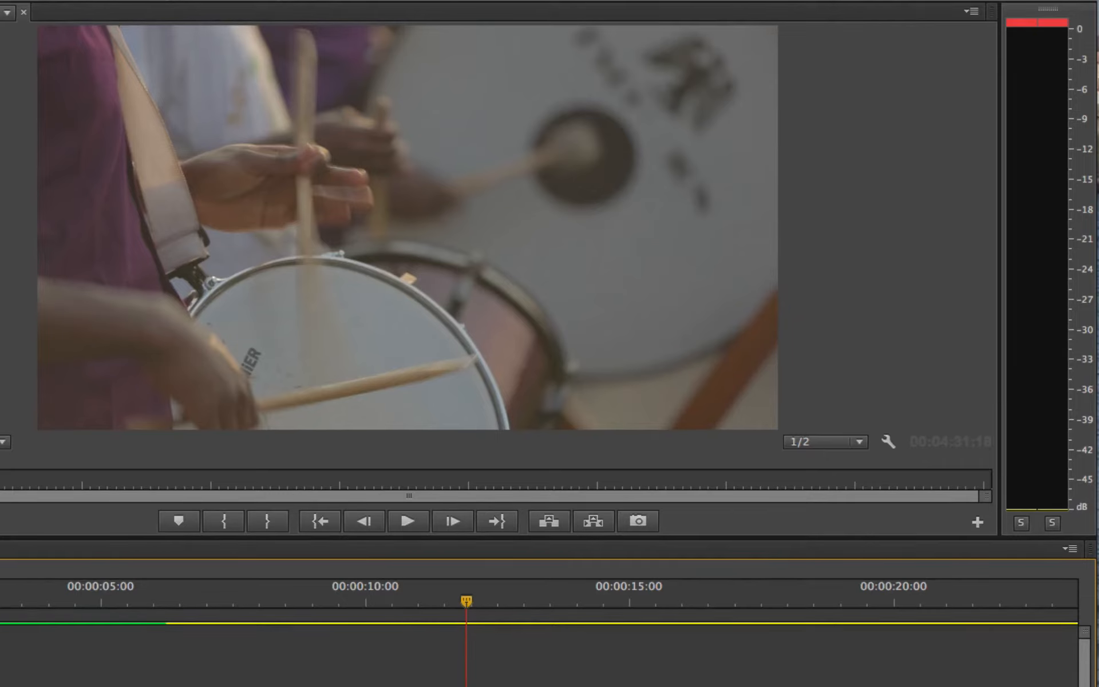
# Step: Replay the palm tree shot from about four seconds and examine the valley and peak indicators on the audio meters
pyautogui.click(0, 587)
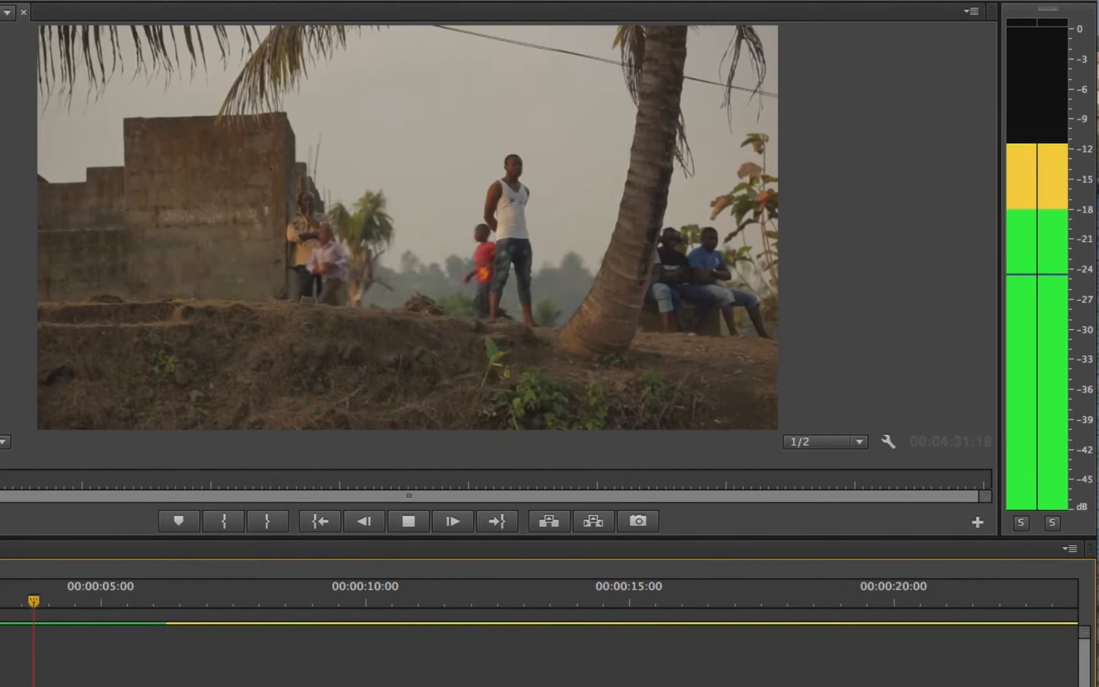
pyautogui.press('space')
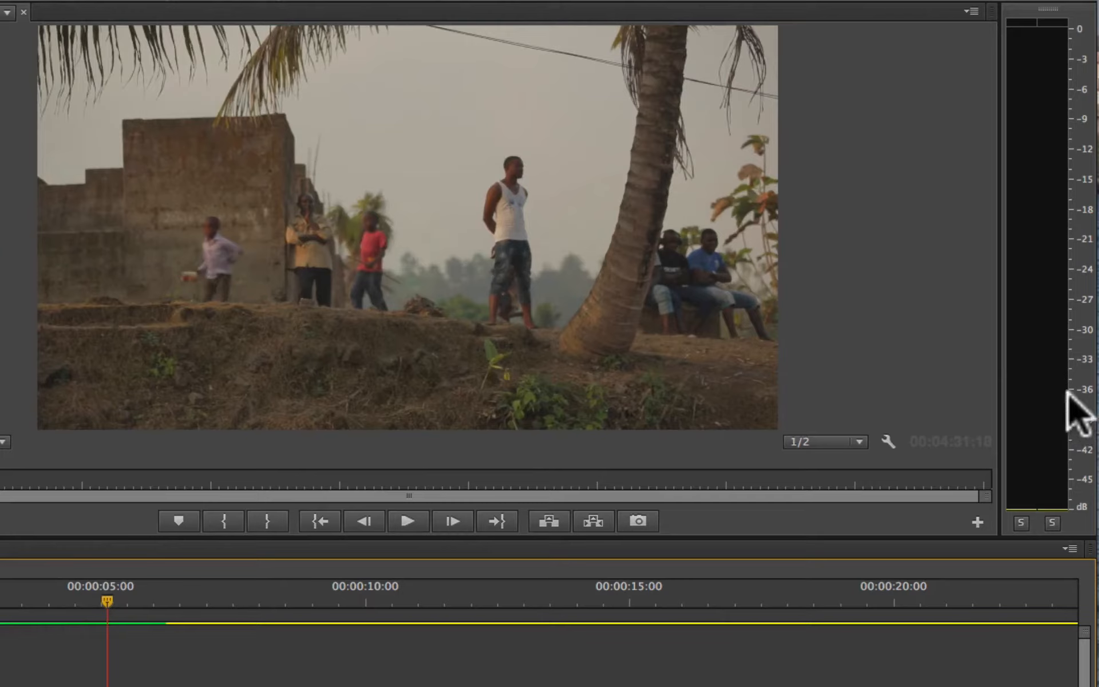
pyautogui.click(44, 588)
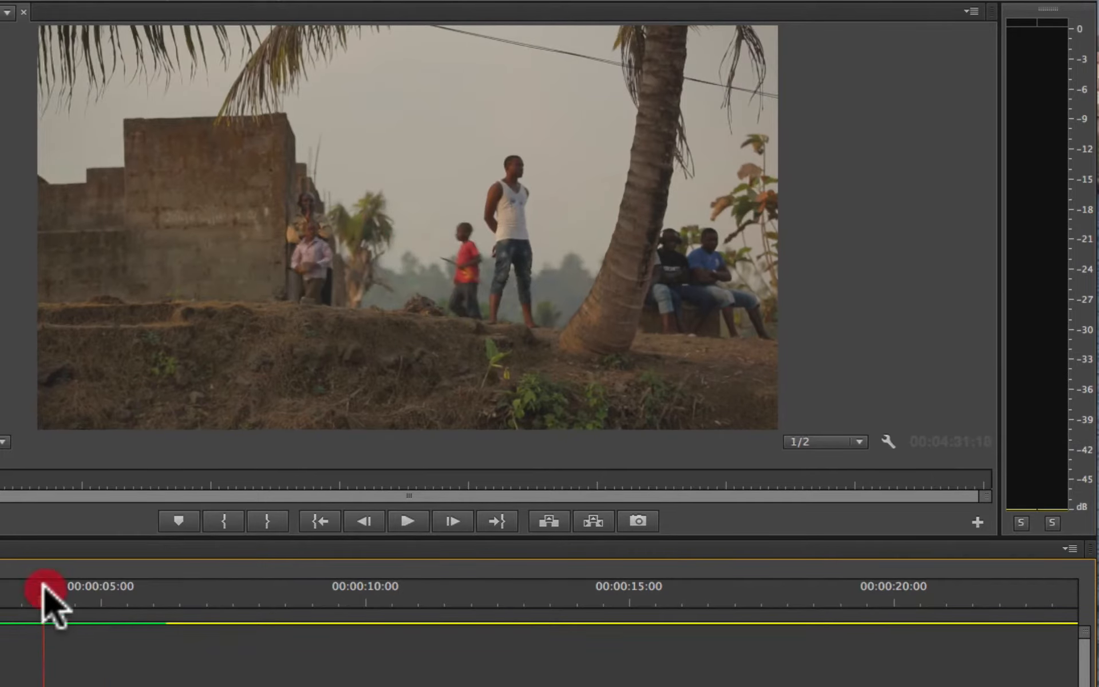
pyautogui.press('space')
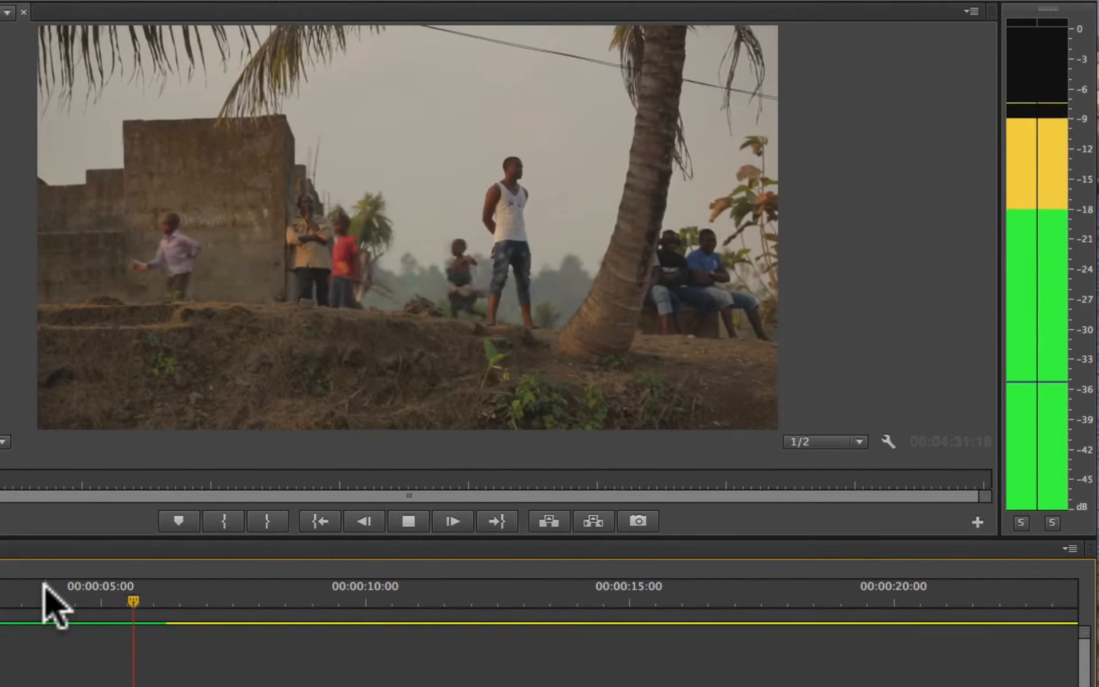
pyautogui.press('space')
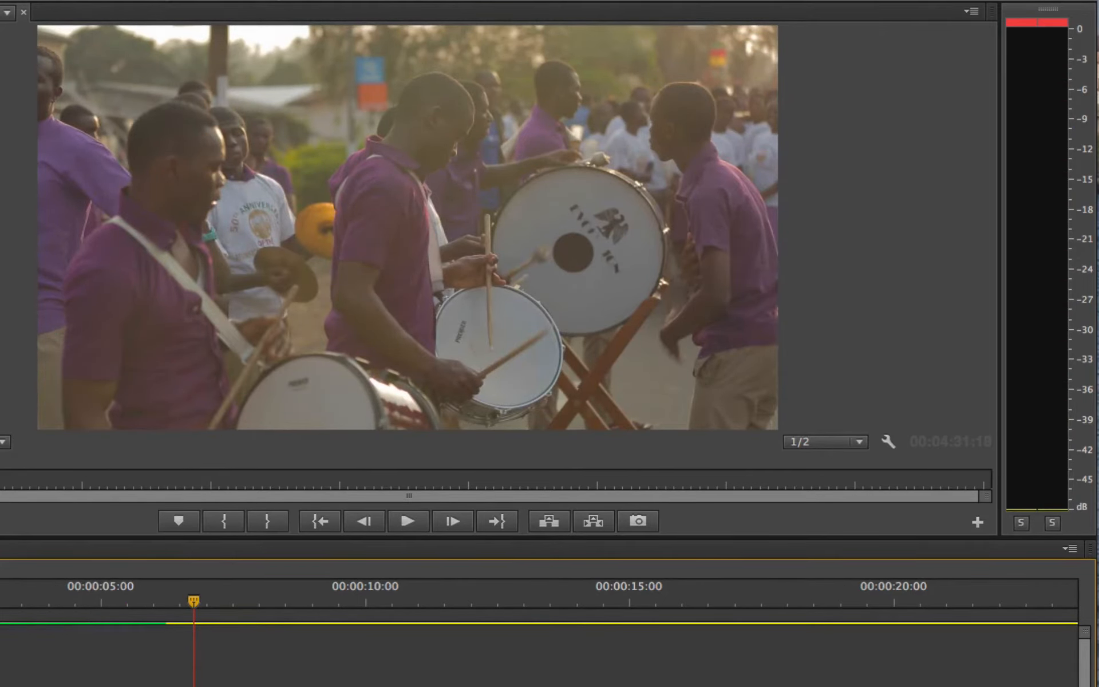
# Step: Solo the left channel, play the sequence from about four seconds, and switch the solo to the right channel during the drums
pyautogui.click(1021, 523)
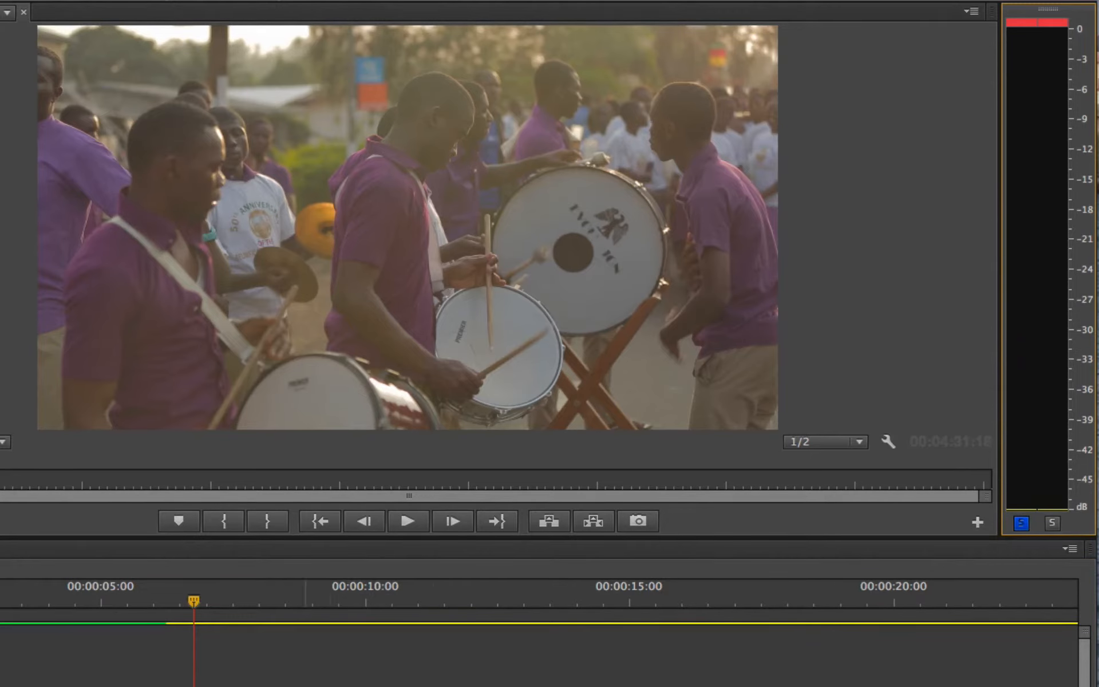
pyautogui.click(30, 599)
pyautogui.press('space')
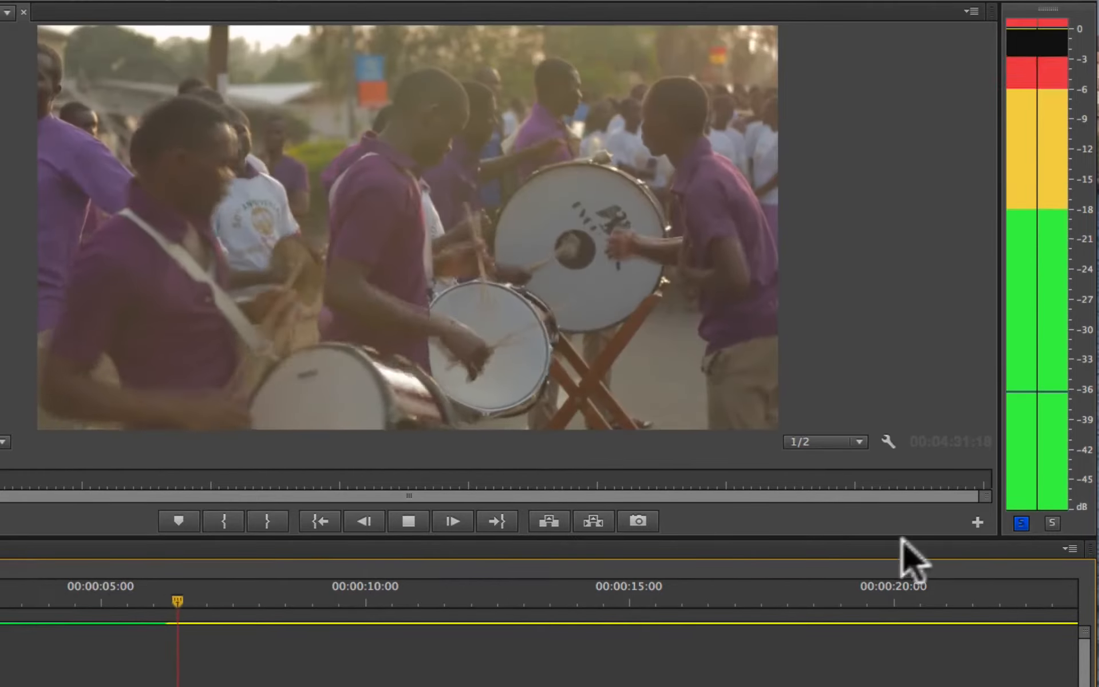
pyautogui.click(1053, 523)
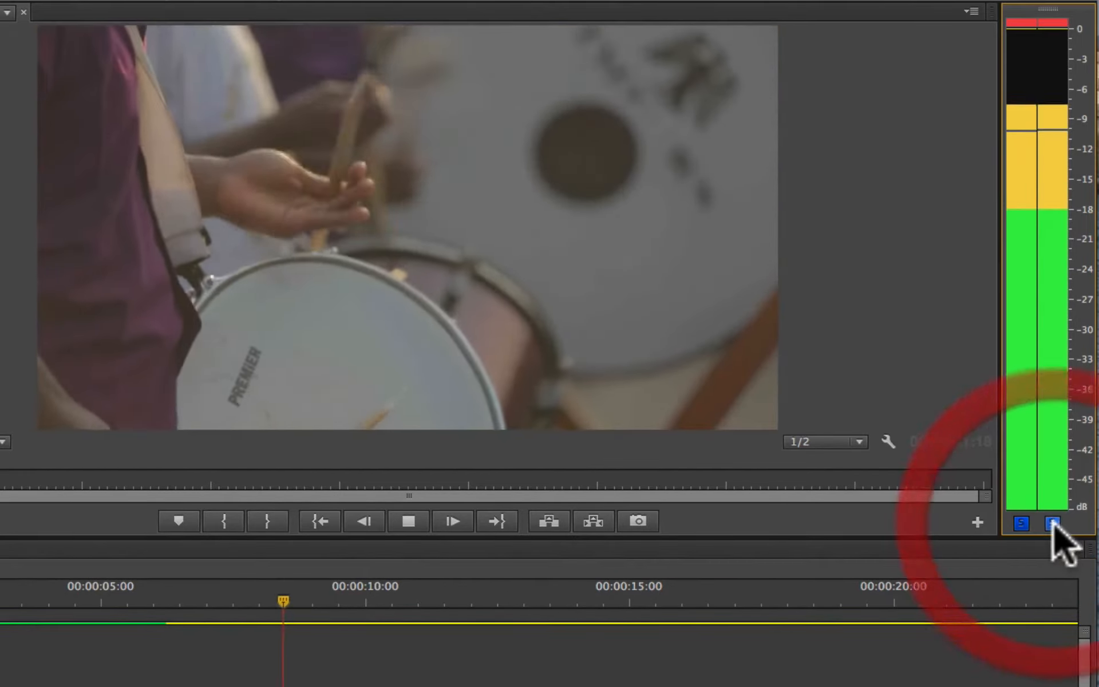
pyautogui.click(1022, 523)
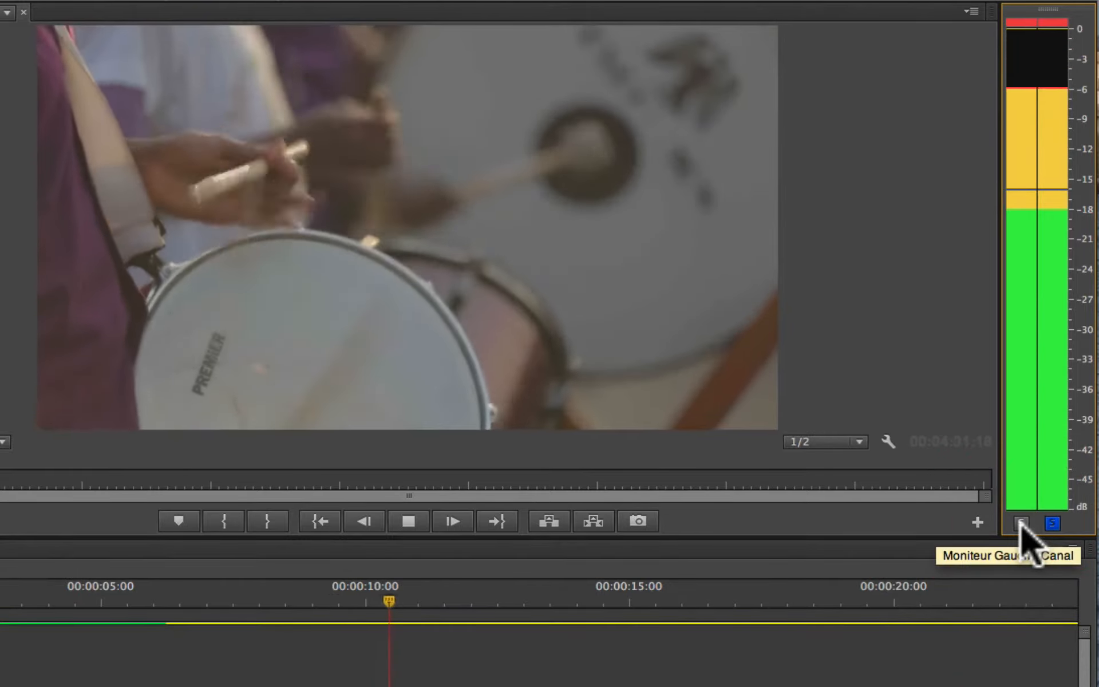
# Step: Compare the soloed channels by switching back to the left and over to the right during playback, and stop playback
pyautogui.click(1022, 522)
pyautogui.click(1052, 523)
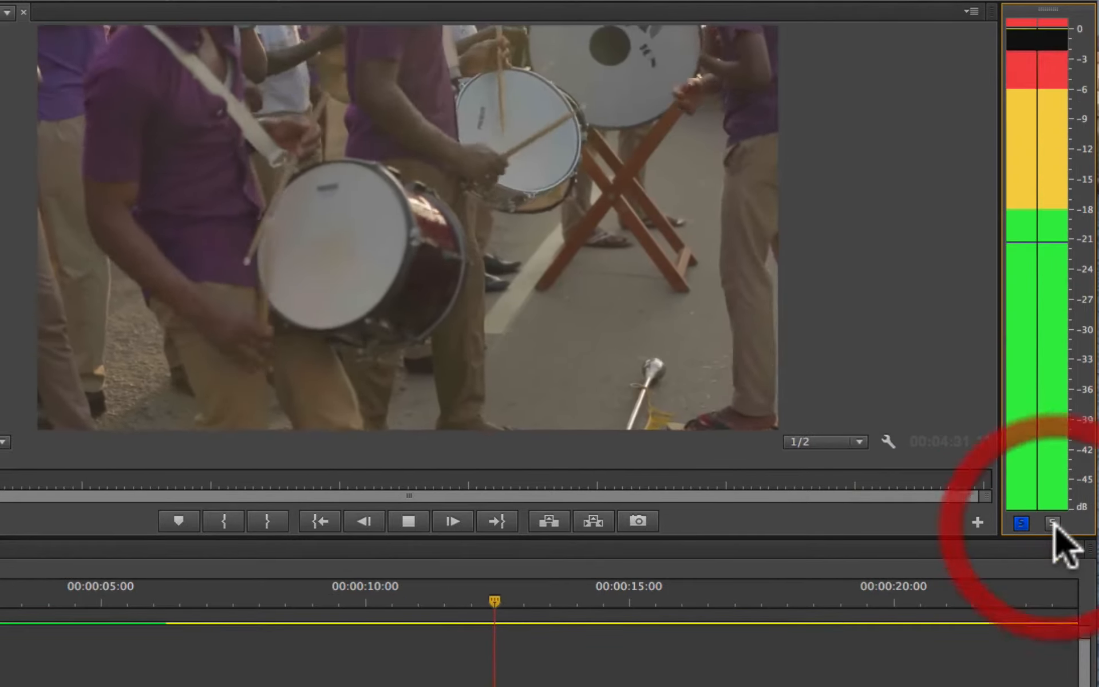
pyautogui.click(1052, 523)
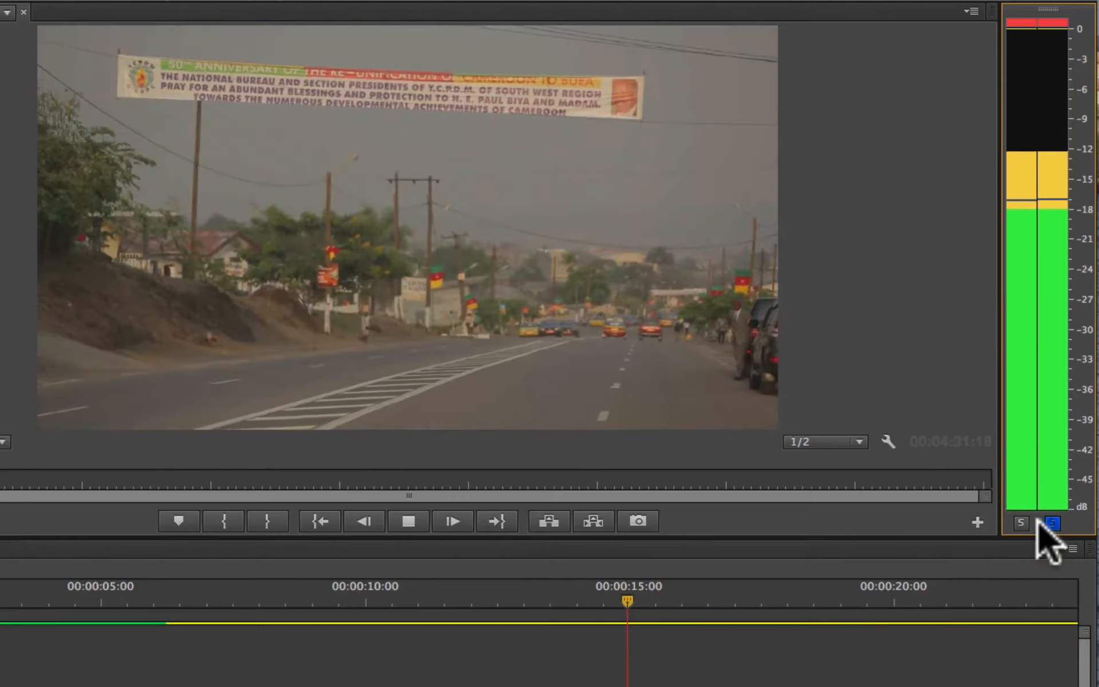
pyautogui.click(1022, 523)
pyautogui.press('space')
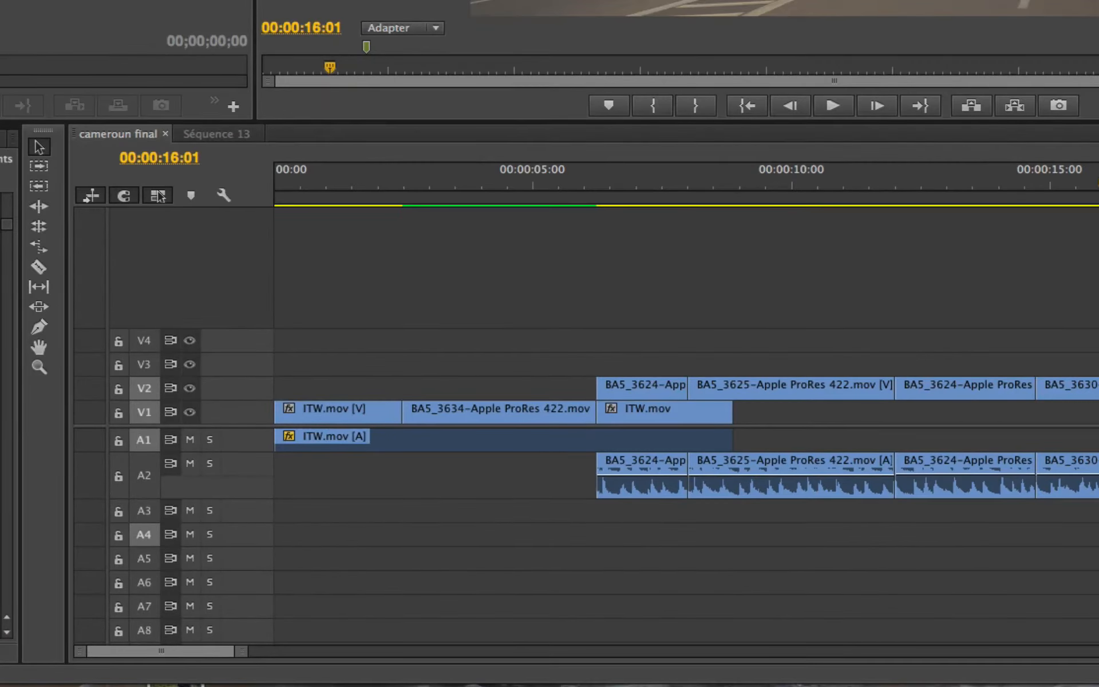
# Step: Enlarge audio track A1 to show its waveform and raise the volume line of the ITW.mov audio clip
pyautogui.click(141, 452)
pyautogui.moveTo(142, 452); pyautogui.dragTo(130, 522)
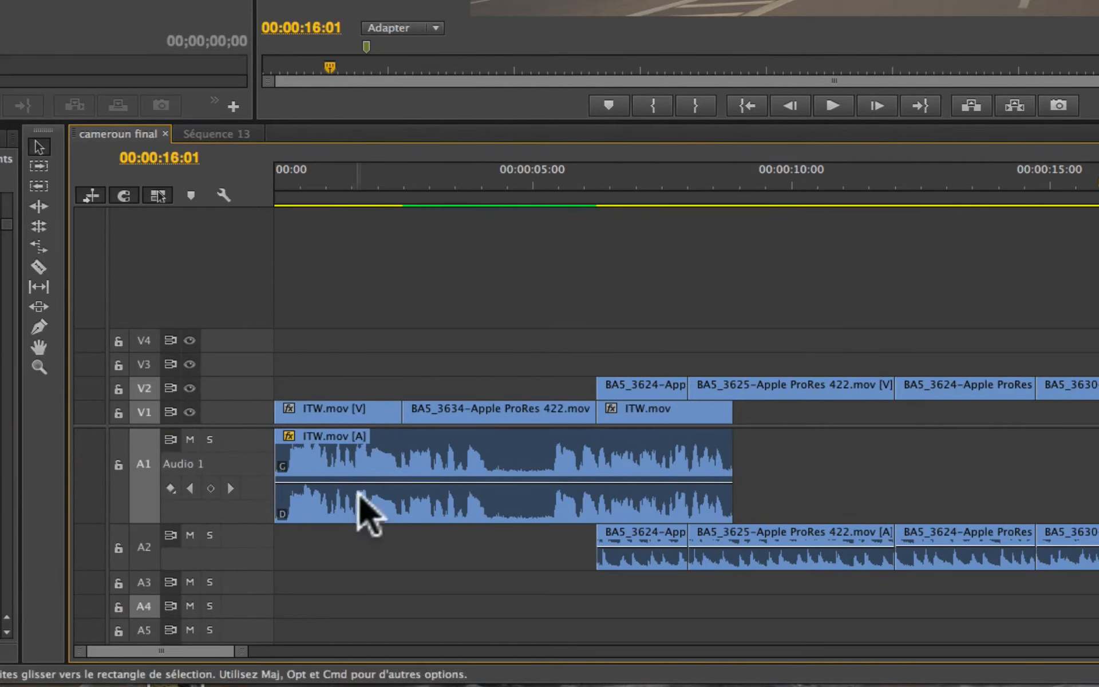
pyautogui.moveTo(404, 482); pyautogui.dragTo(404, 460)
# Step: Play the interview from 00:00:01:10 to listen to the raised volume
pyautogui.click(348, 178)
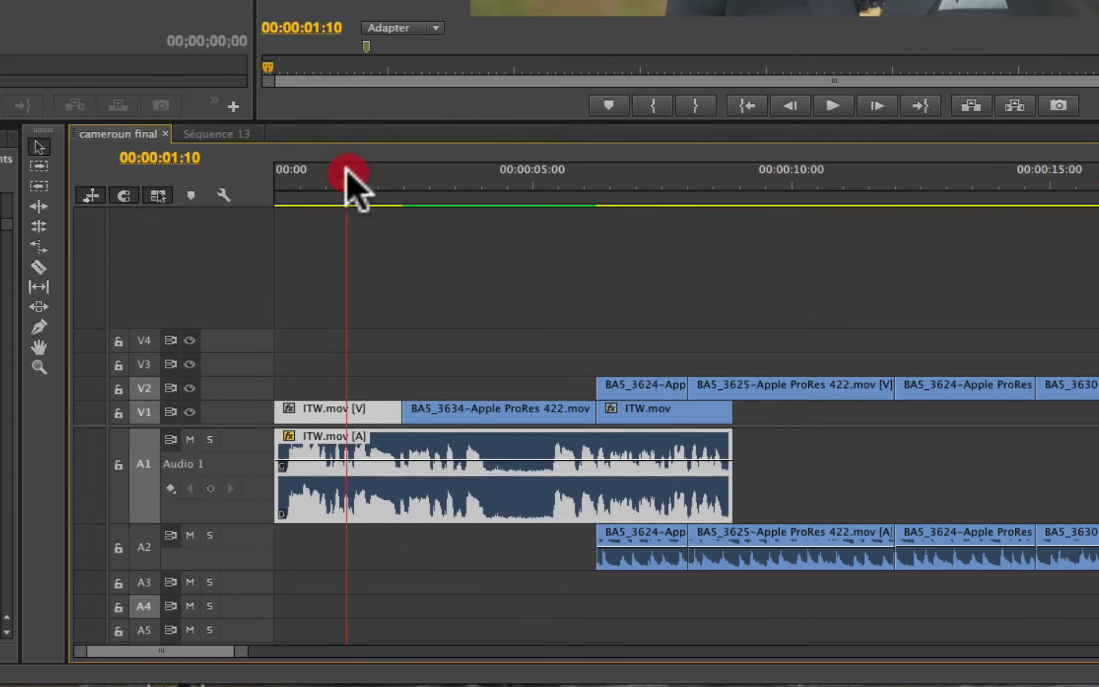
pyautogui.press('space')
# Step: Lower the ITW.mov audio clip's volume line and play a short passage to hear the difference
pyautogui.press('space')
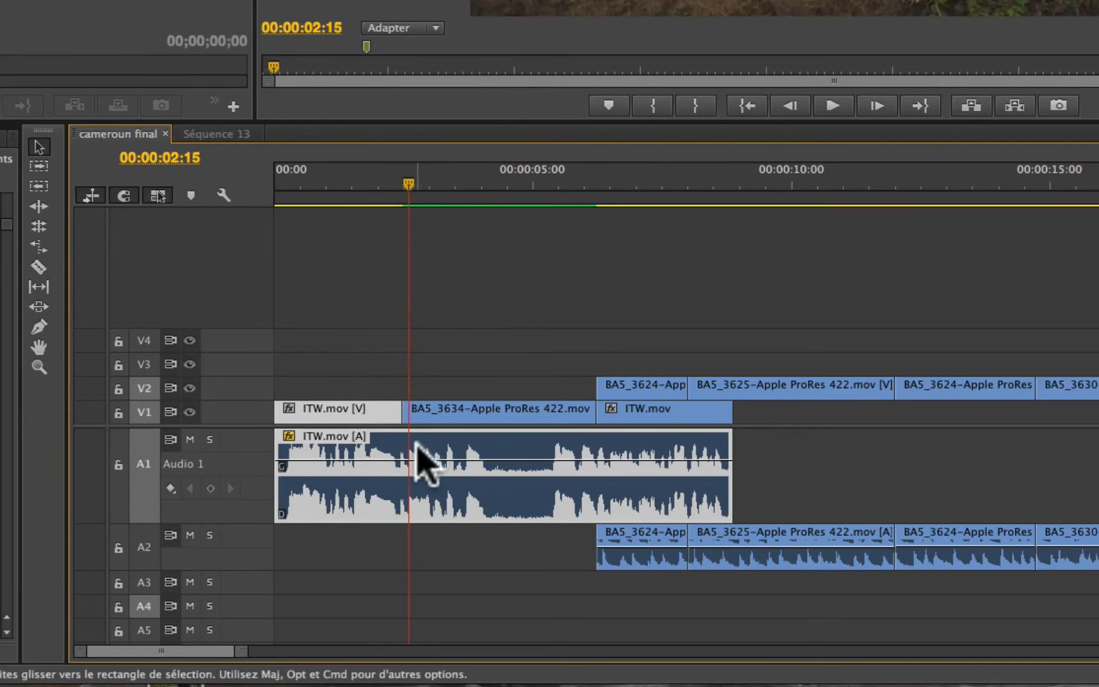
pyautogui.click(410, 462)
pyautogui.moveTo(410, 462); pyautogui.dragTo(410, 472)
pyautogui.press('space')
pyautogui.press('space')
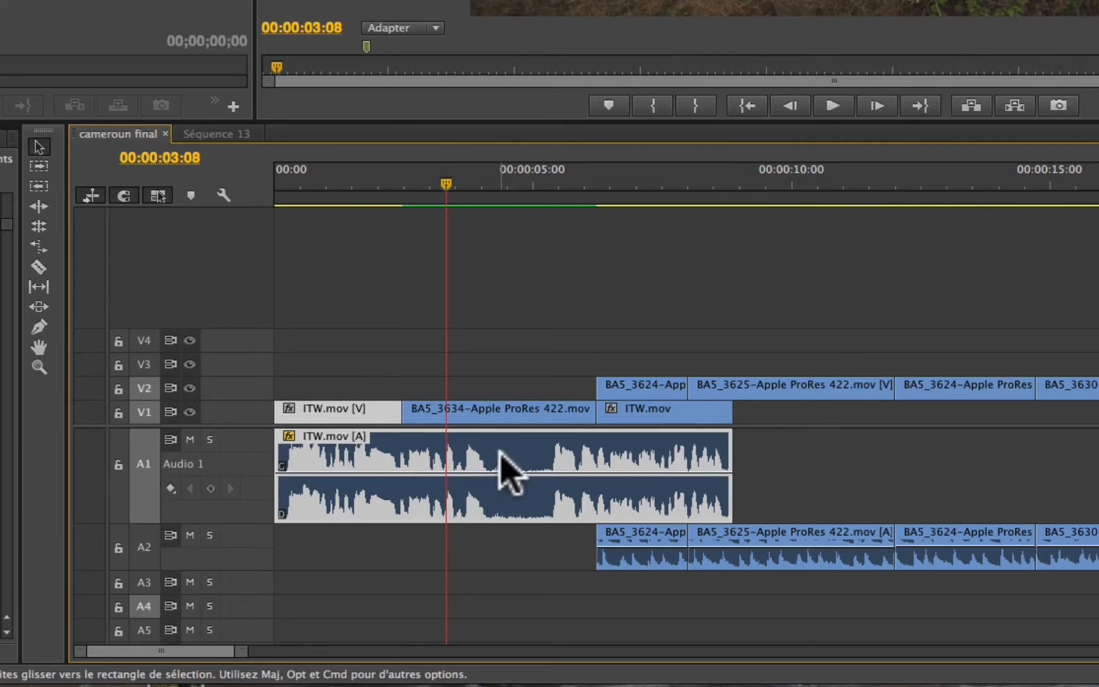
pyautogui.moveTo(500, 452)
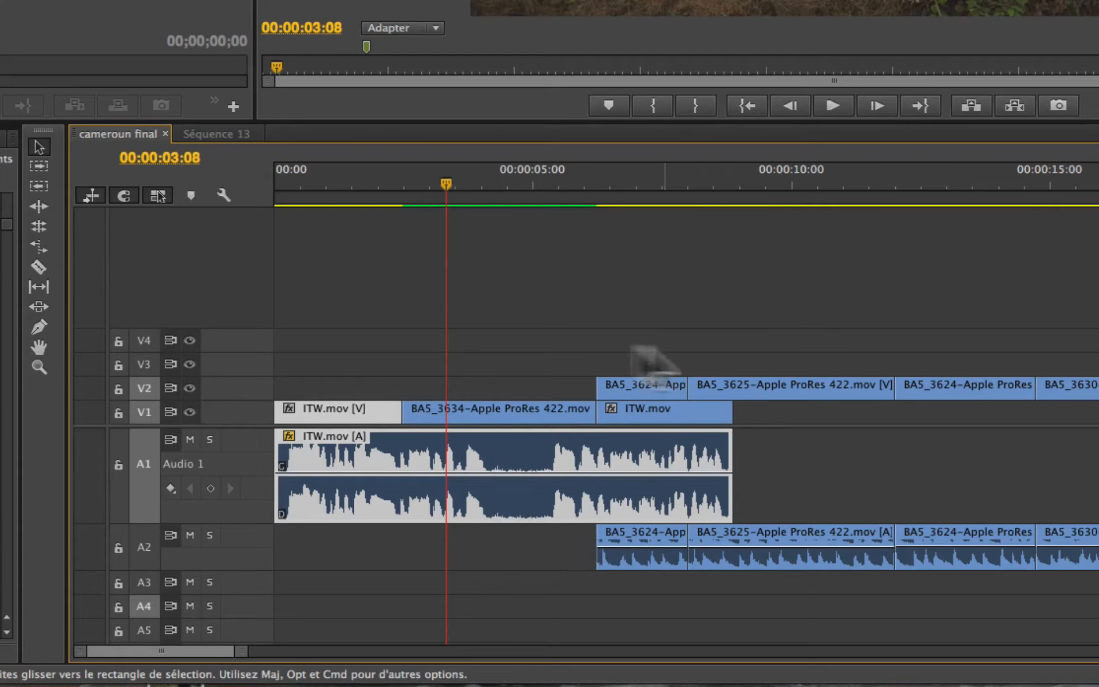
pyautogui.moveTo(531, 423)
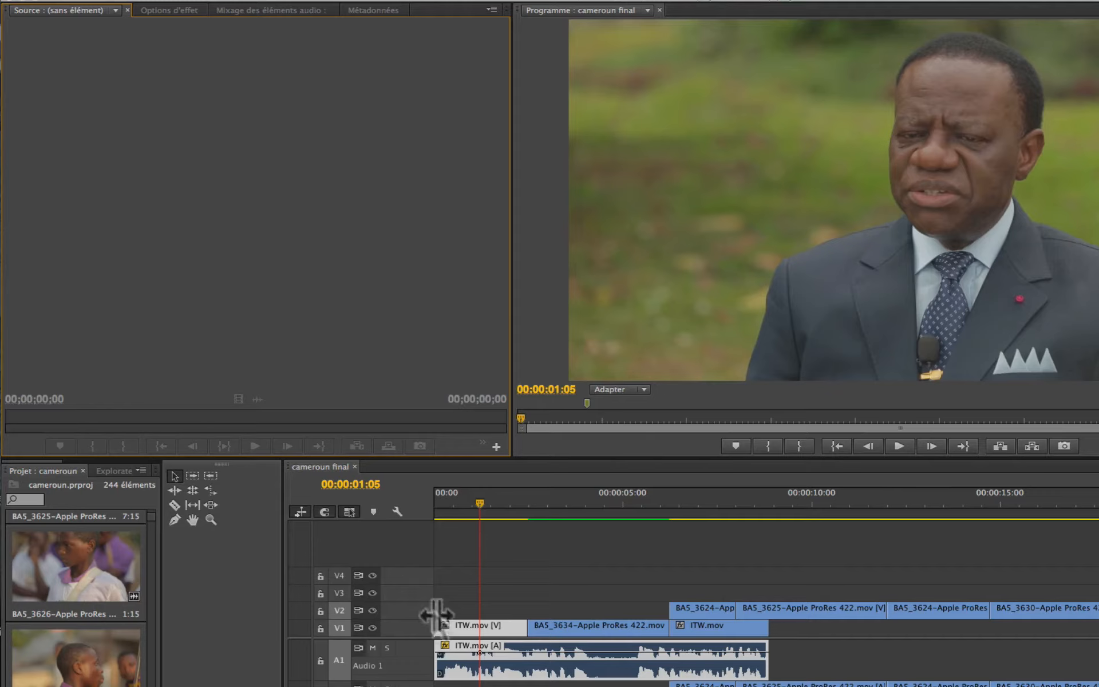
# Step: Show the ITW.mov clip's effect options and keyframe its volume Niveau at -6,2 dB at 00:00:01:05 and lower at 00:00:02:05
pyautogui.click(463, 621)
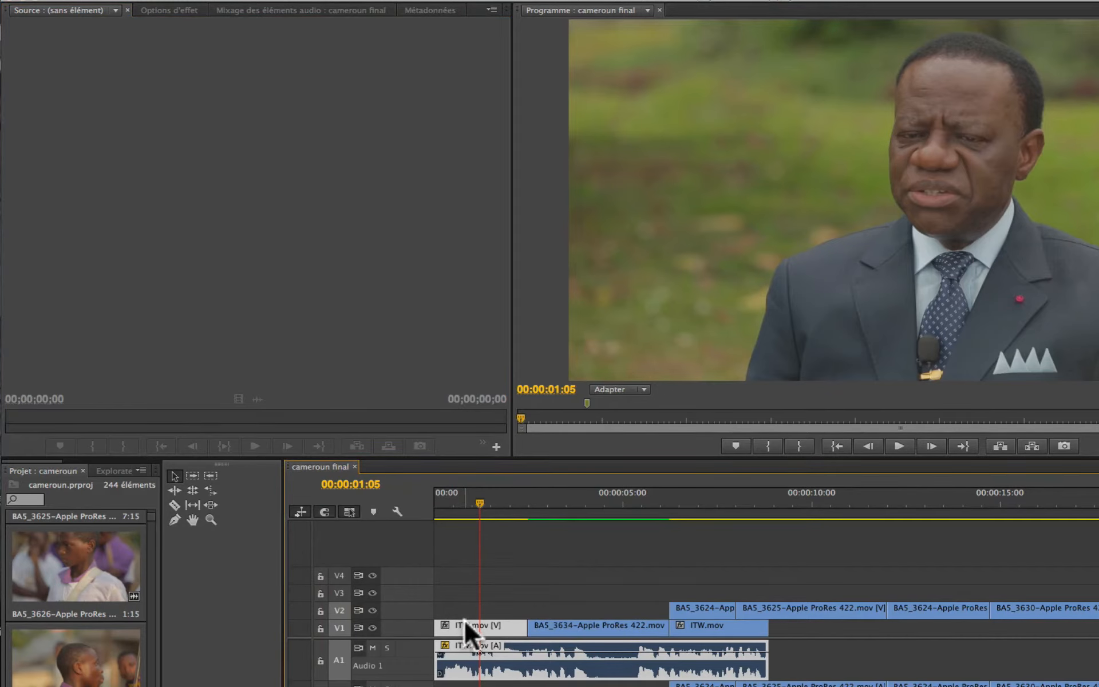
pyautogui.click(185, 8)
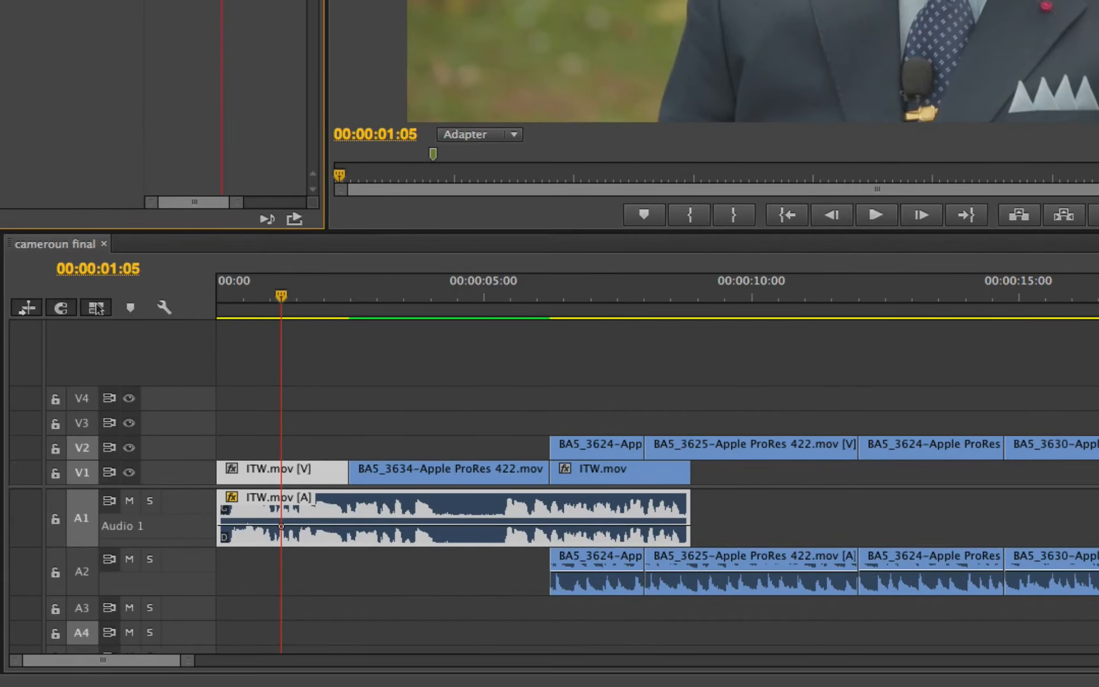
pyautogui.press('super+z')
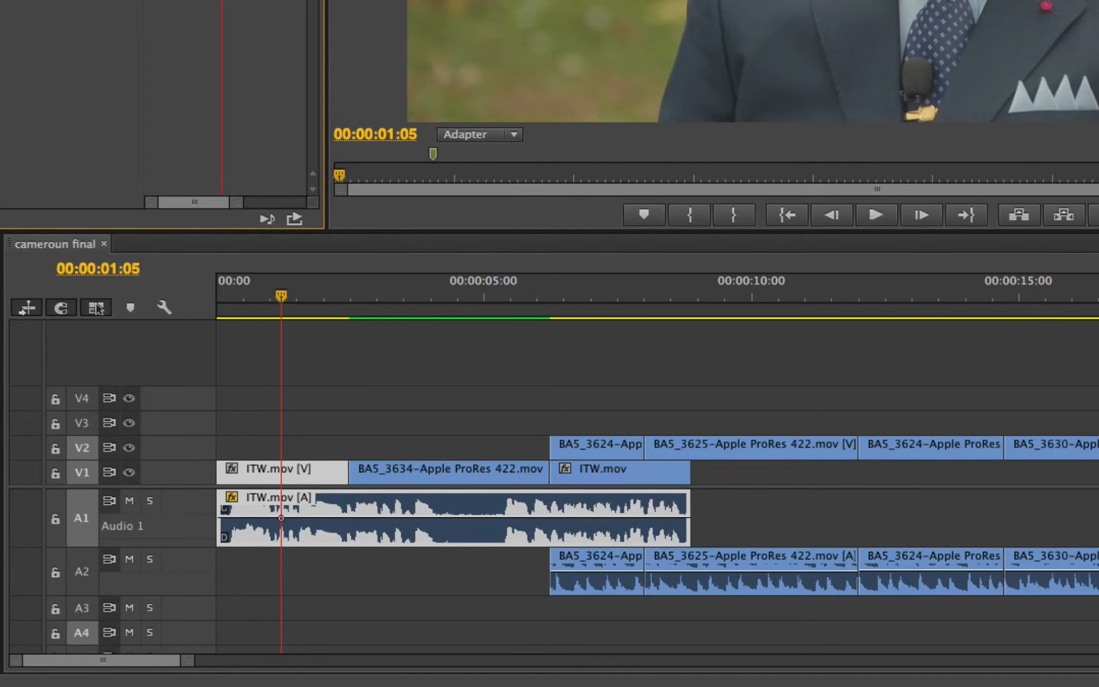
pyautogui.press('super+z')
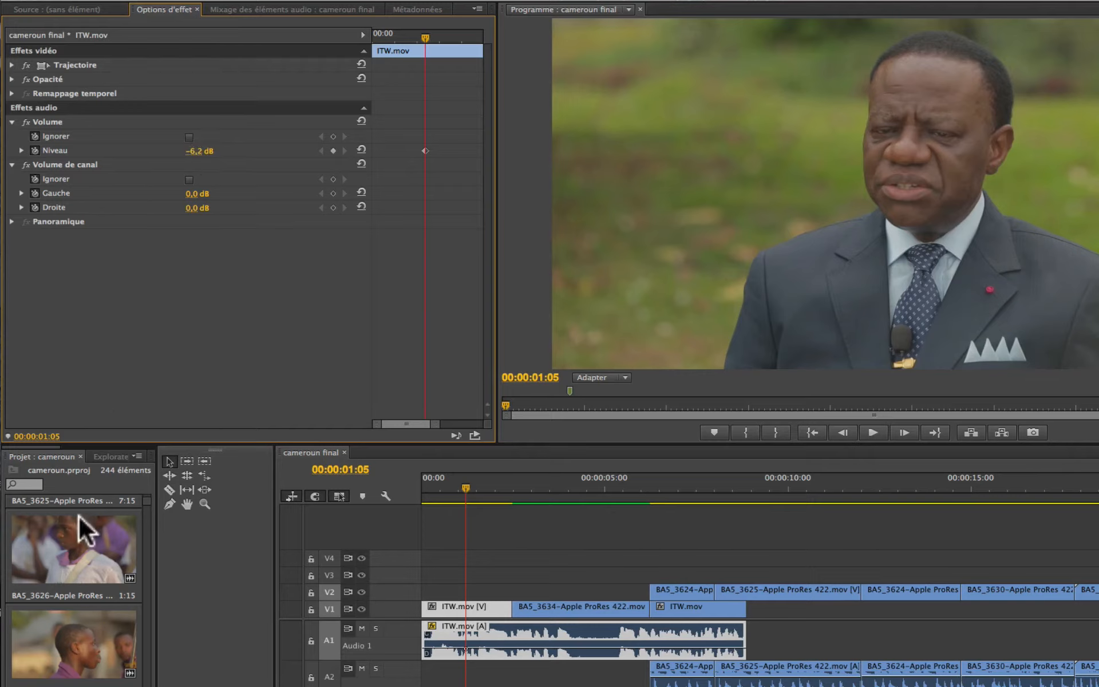
pyautogui.click(500, 490)
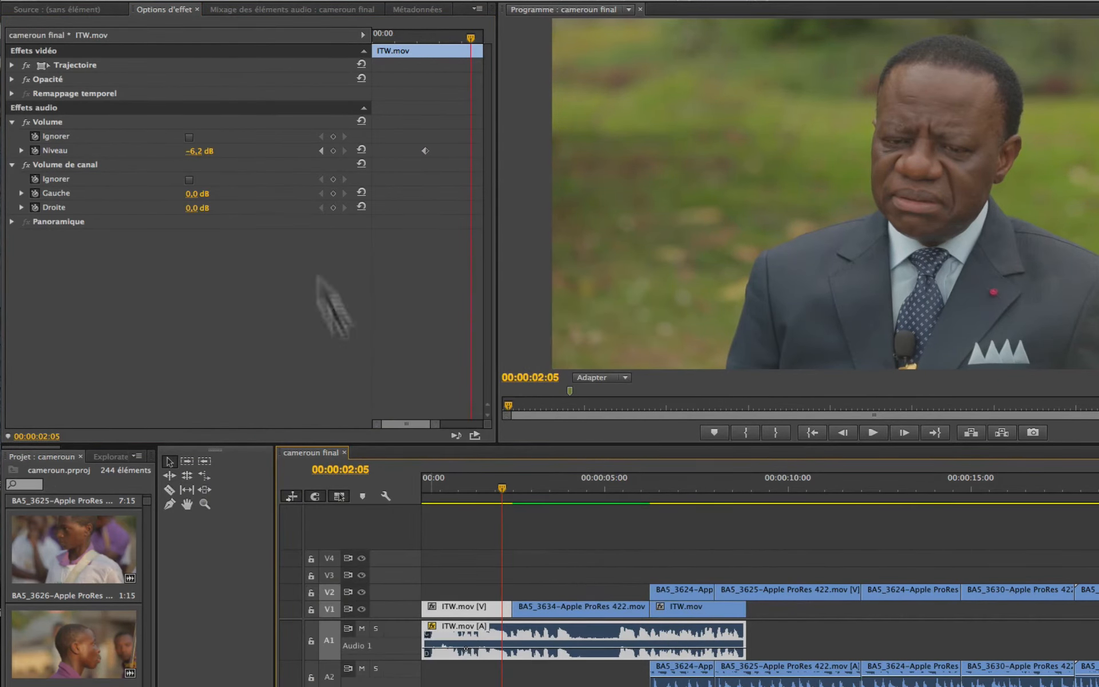
pyautogui.moveTo(200, 152)
pyautogui.mouseDown()
pyautogui.moveTo(171, 152)
pyautogui.moveTo(186, 152)
pyautogui.mouseUp()
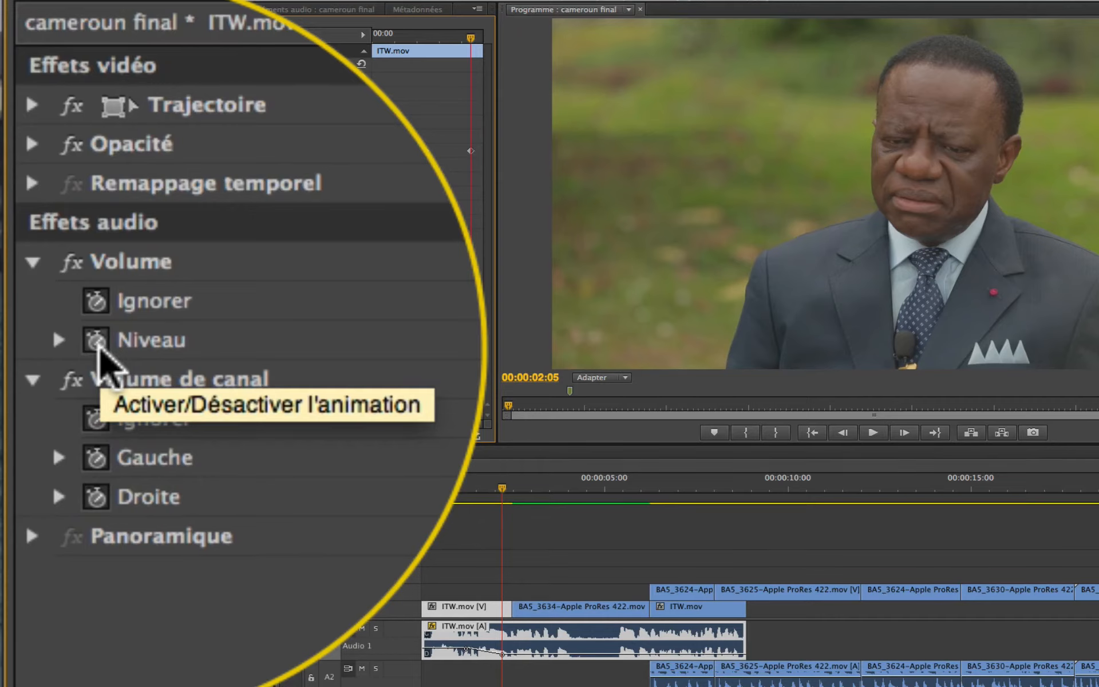
# Step: Disable the volume Niveau animation, deleting its keyframes, and set the level of the whole clip to 3,1 dB
pyautogui.click(96, 341)
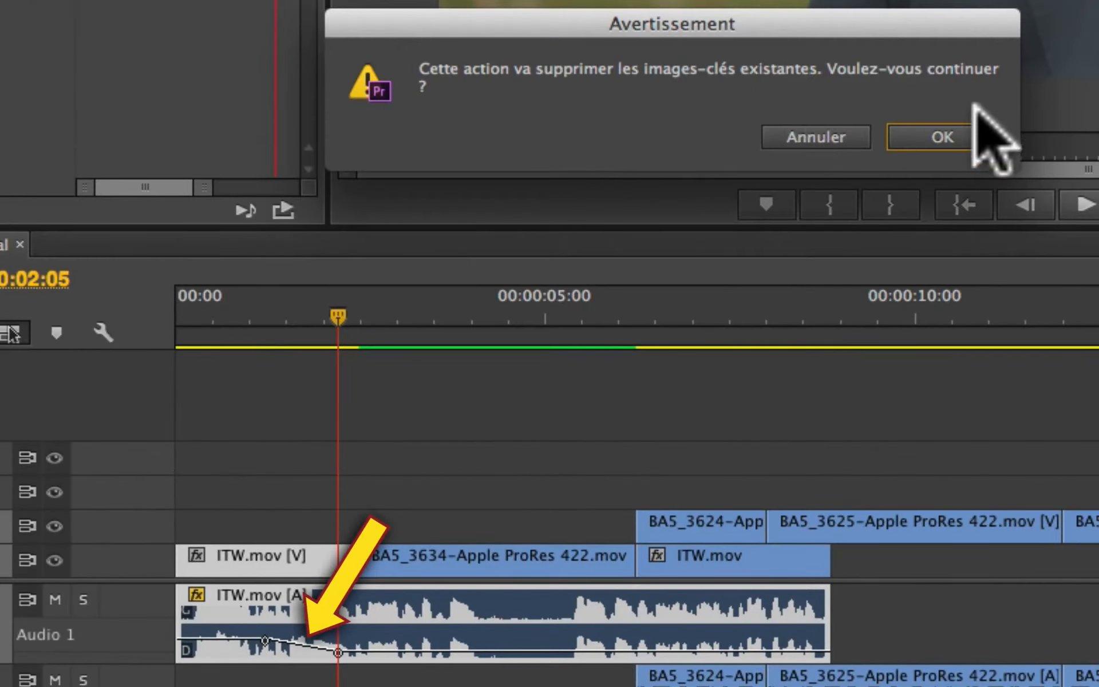
pyautogui.click(942, 136)
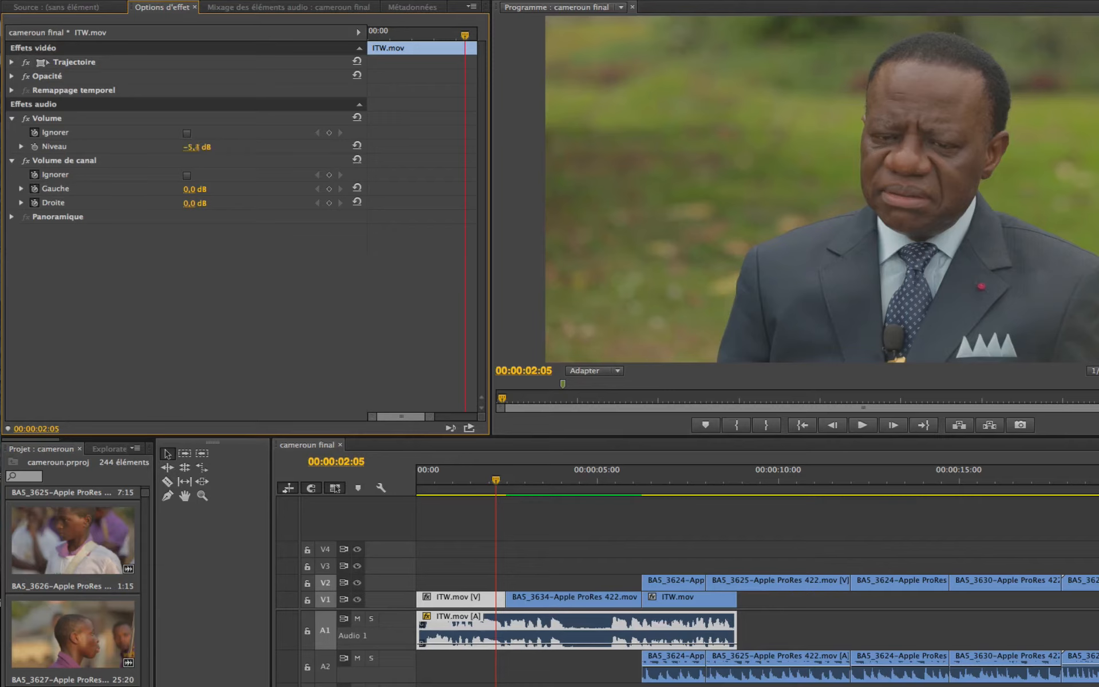
pyautogui.moveTo(198, 147); pyautogui.dragTo(196, 147)
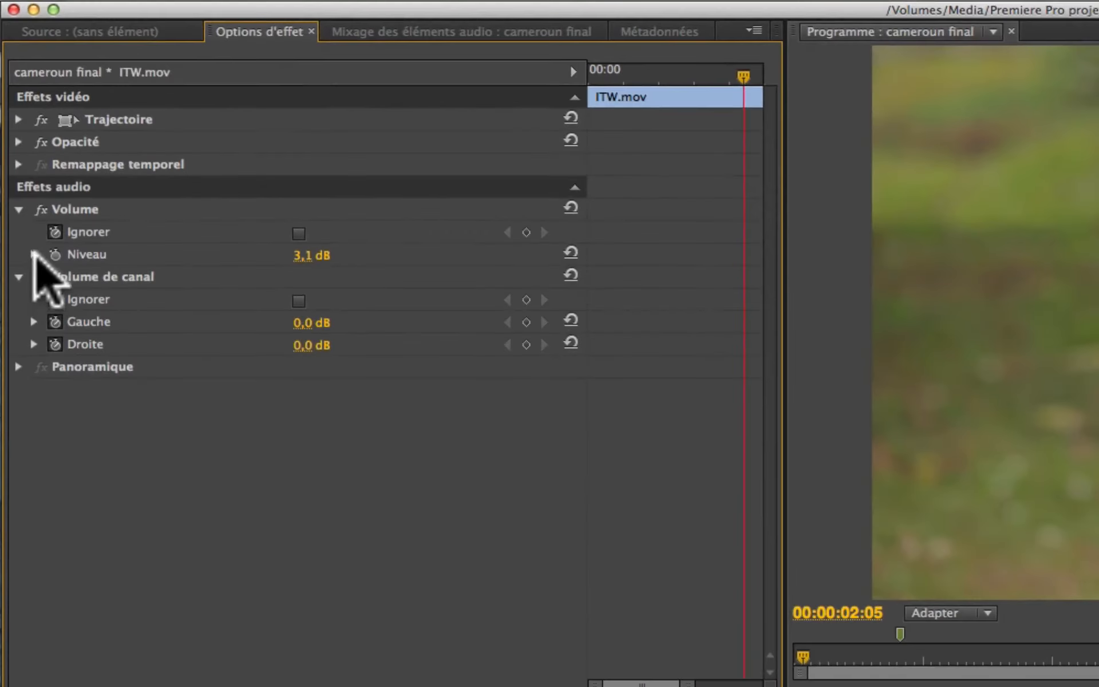
# Step: Lower the clip's volume with the Niveau slider, and raise it again with the volume line on track A1
pyautogui.click(21, 147)
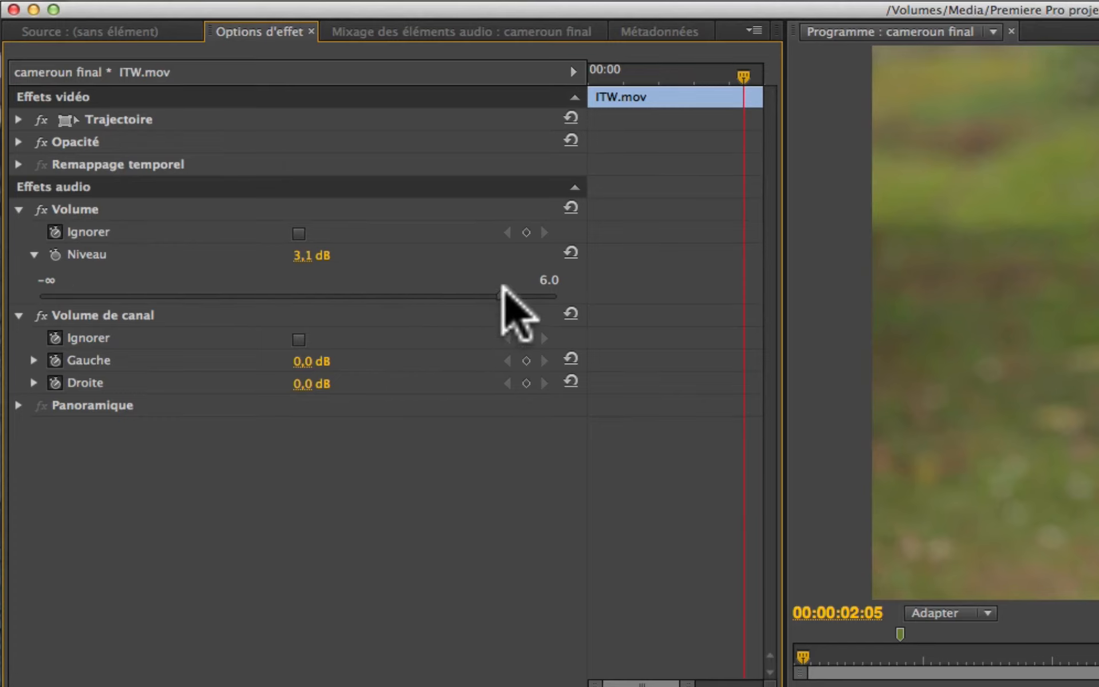
pyautogui.click(494, 293)
pyautogui.moveTo(494, 292); pyautogui.dragTo(361, 297)
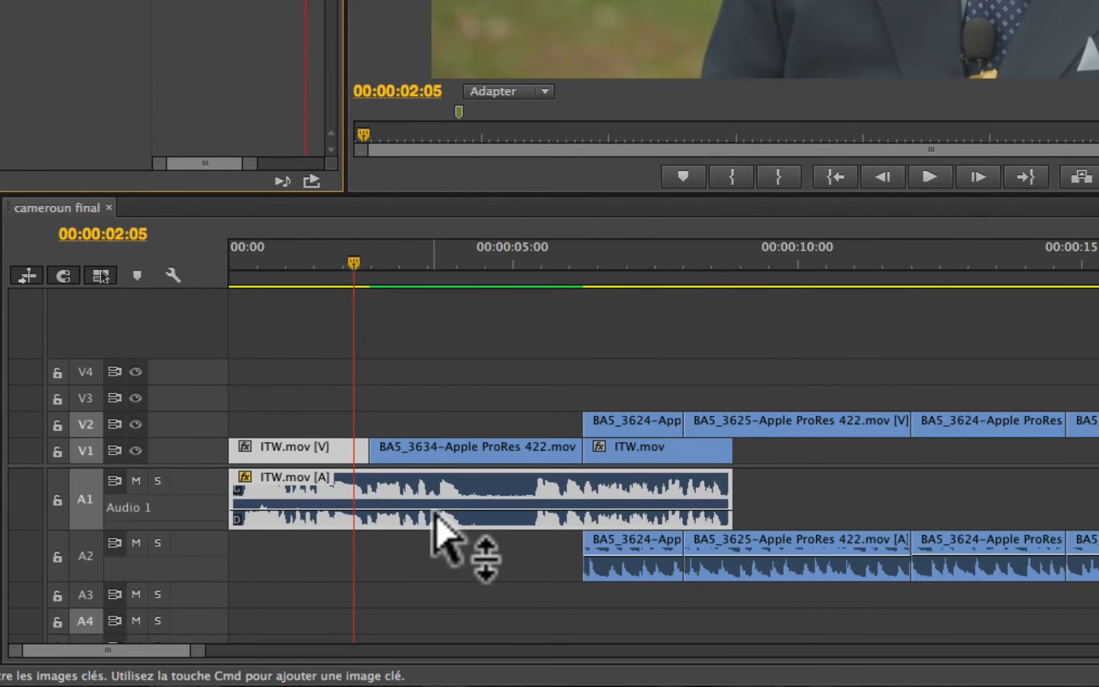
pyautogui.moveTo(434, 512)
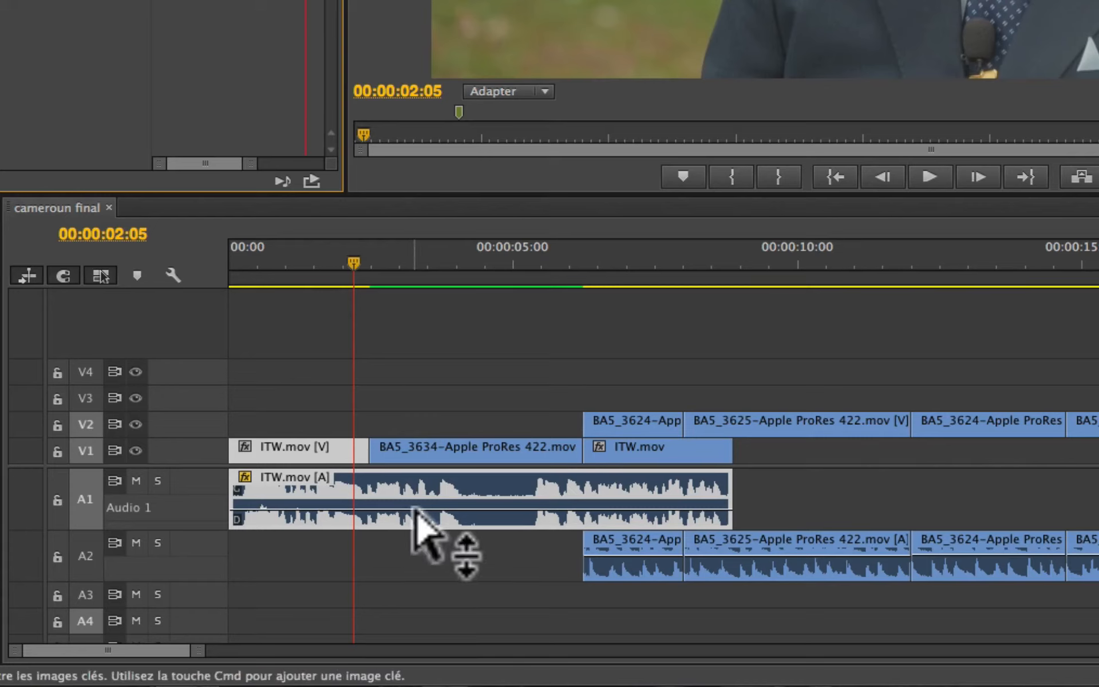
pyautogui.moveTo(417, 517); pyautogui.dragTo(416, 492)
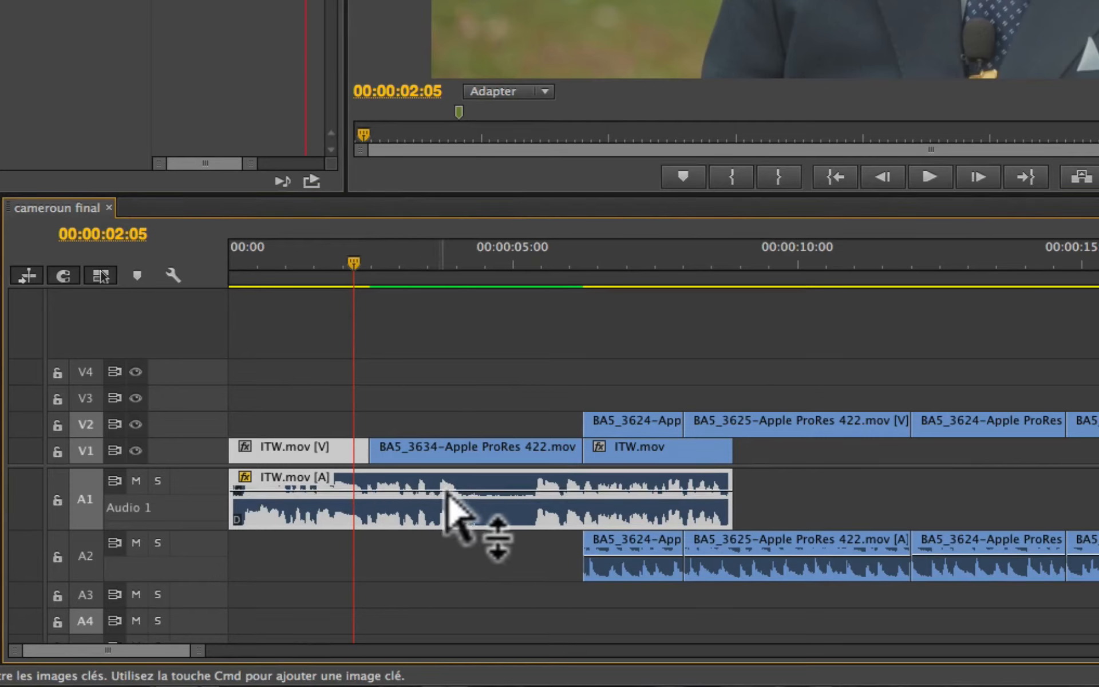
# Step: Raise the ITW.mov audio clip's volume line on track A1 to 4.16 dB, and bring it back to 0 dB
pyautogui.moveTo(445, 480)
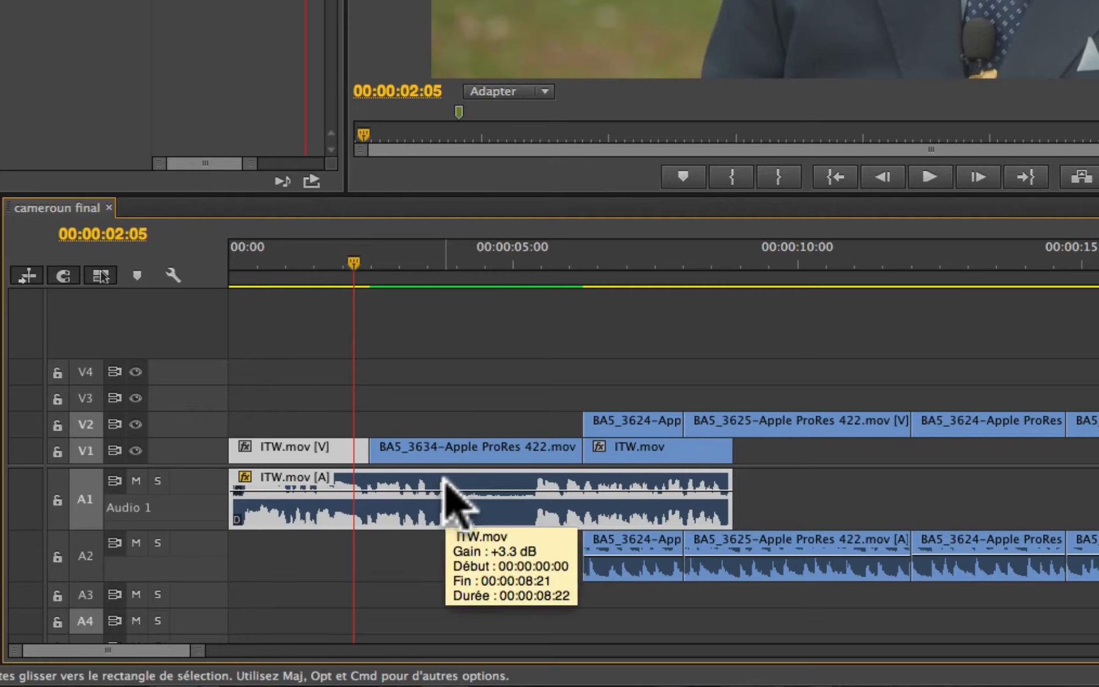
pyautogui.moveTo(417, 499)
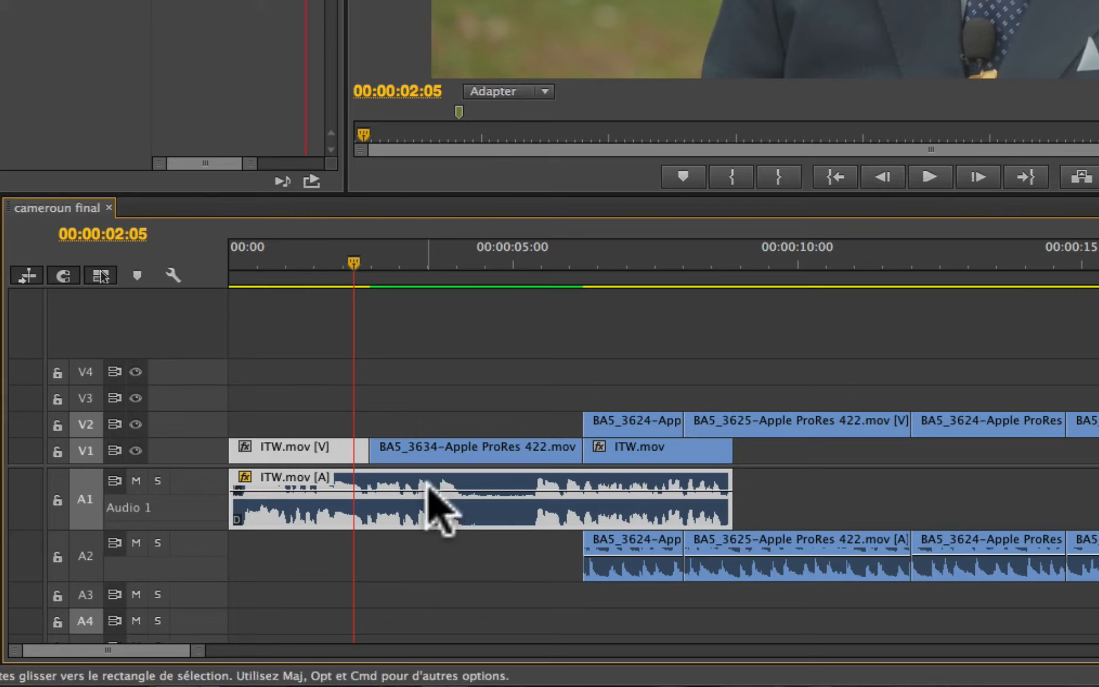
pyautogui.moveTo(428, 492)
pyautogui.mouseDown()
pyautogui.moveTo(428, 476)
pyautogui.moveTo(428, 521)
pyautogui.moveTo(429, 476)
pyautogui.moveTo(429, 496)
pyautogui.moveTo(427, 486)
pyautogui.mouseUp()
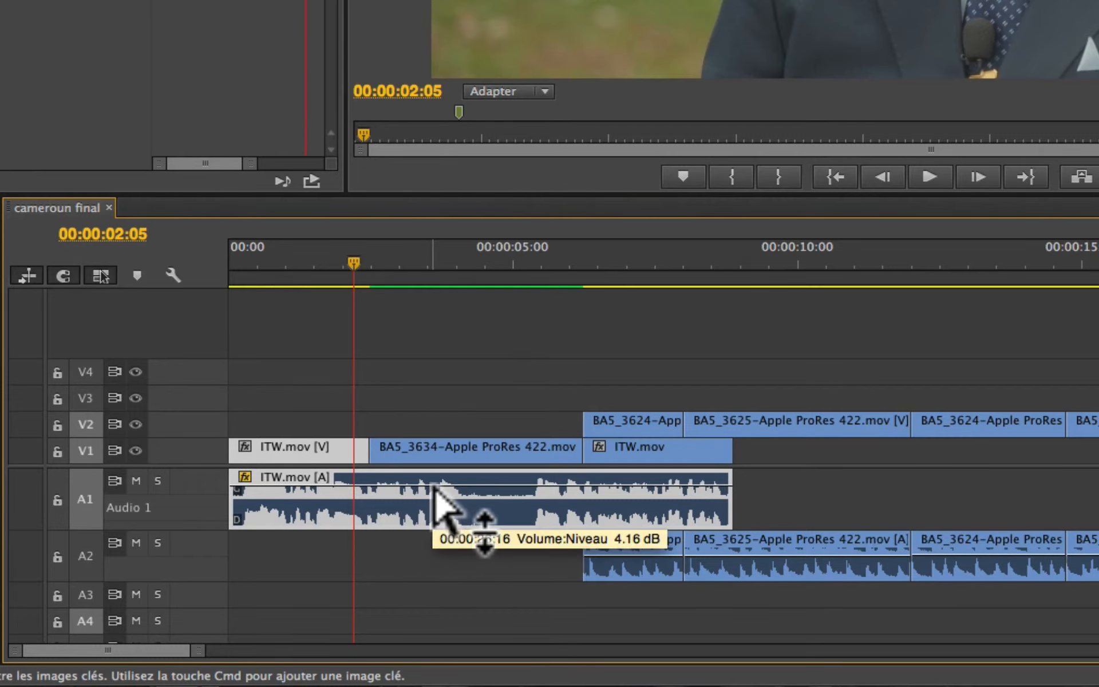
pyautogui.hscroll(5, 433, 485)
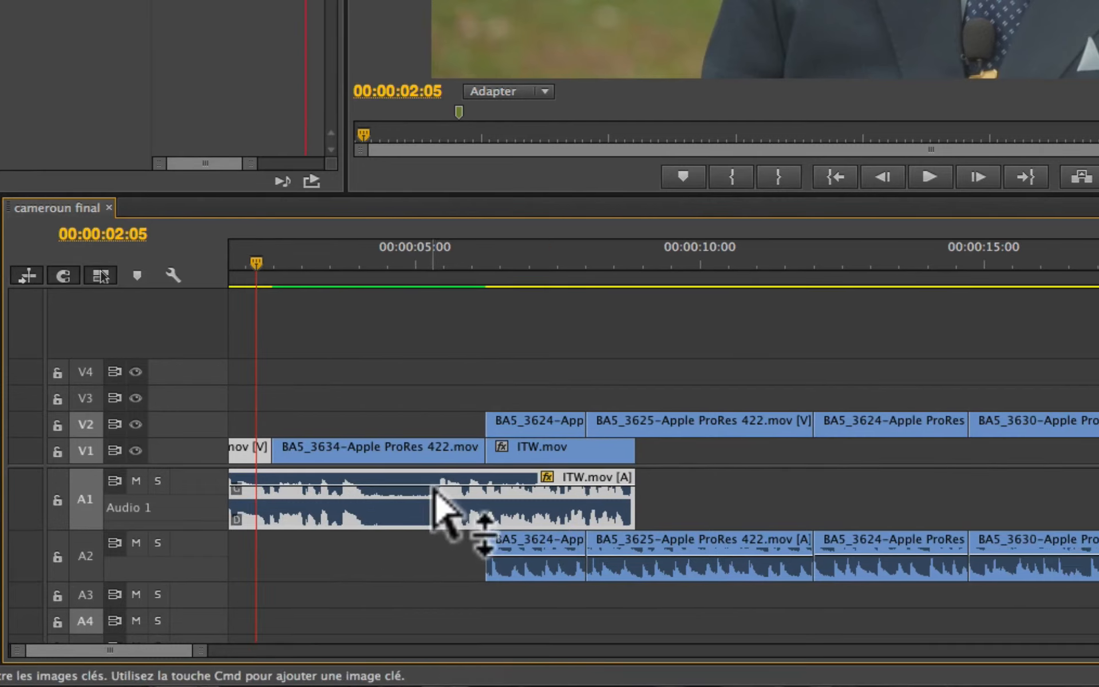
pyautogui.moveTo(452, 504); pyautogui.dragTo(461, 554)
# Step: Show the Gain audio options for the selected ITW.mov clip, and dismiss them without changing the gain
pyautogui.click(366, 9)
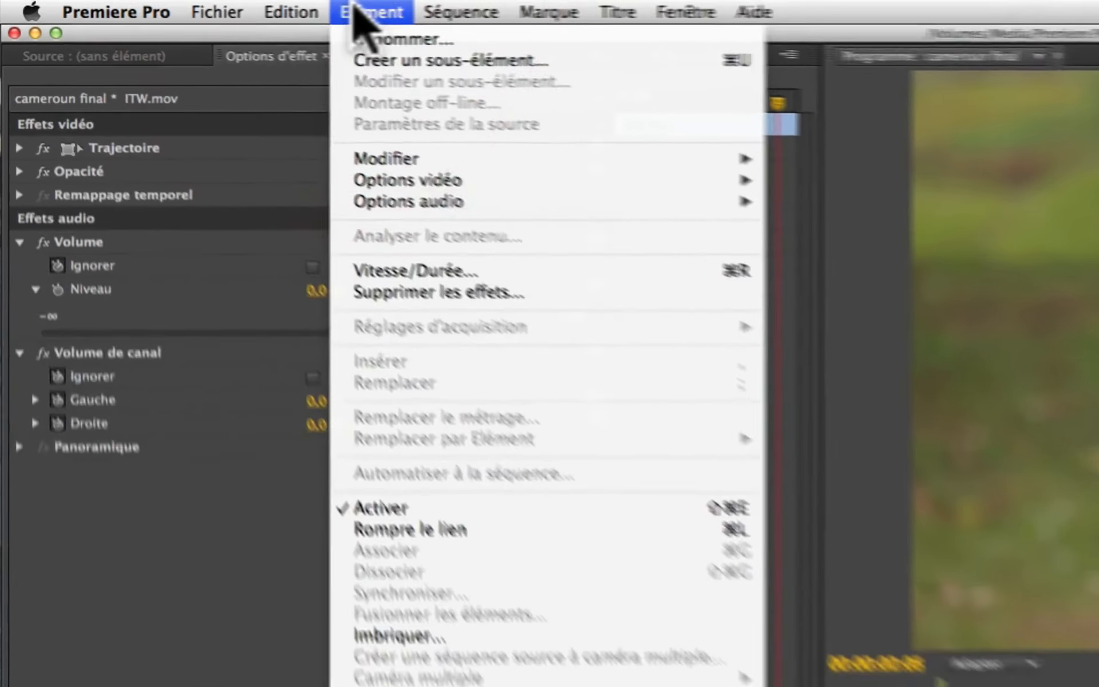
pyautogui.moveTo(425, 205)
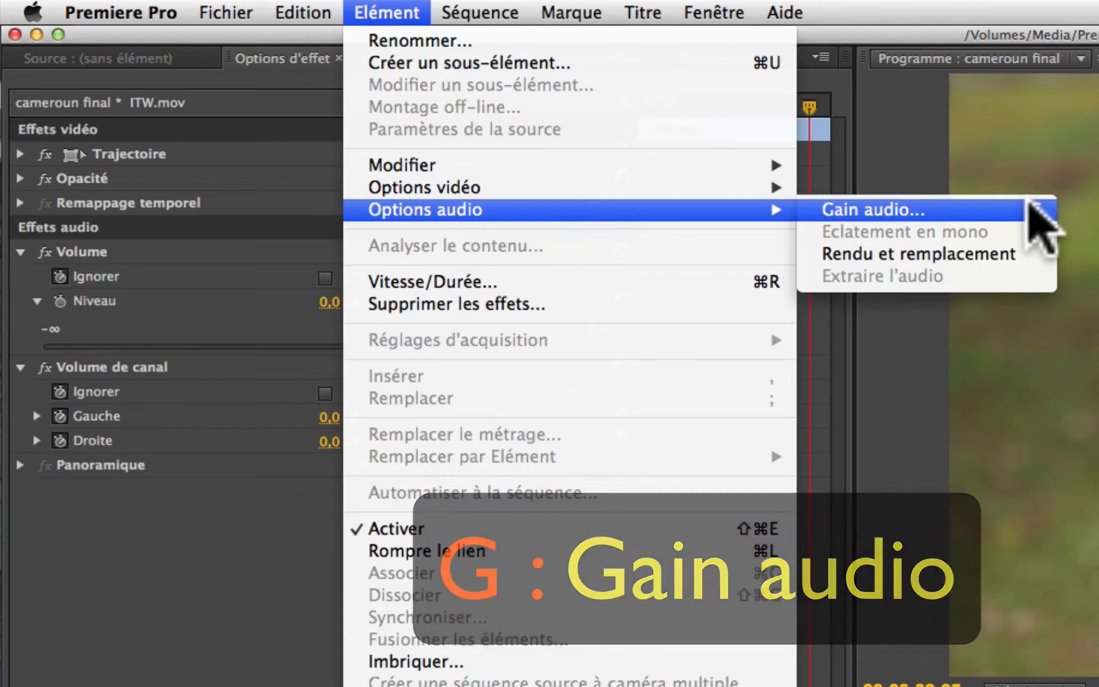
pyautogui.click(1036, 207)
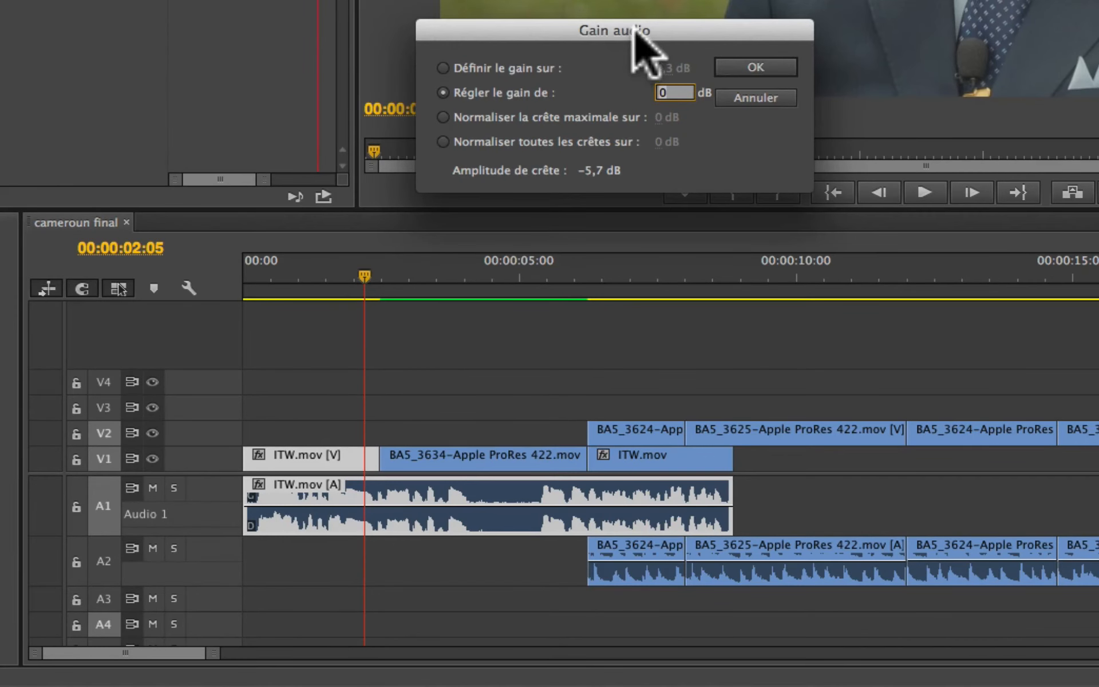
pyautogui.moveTo(630, 30); pyautogui.dragTo(630, 126)
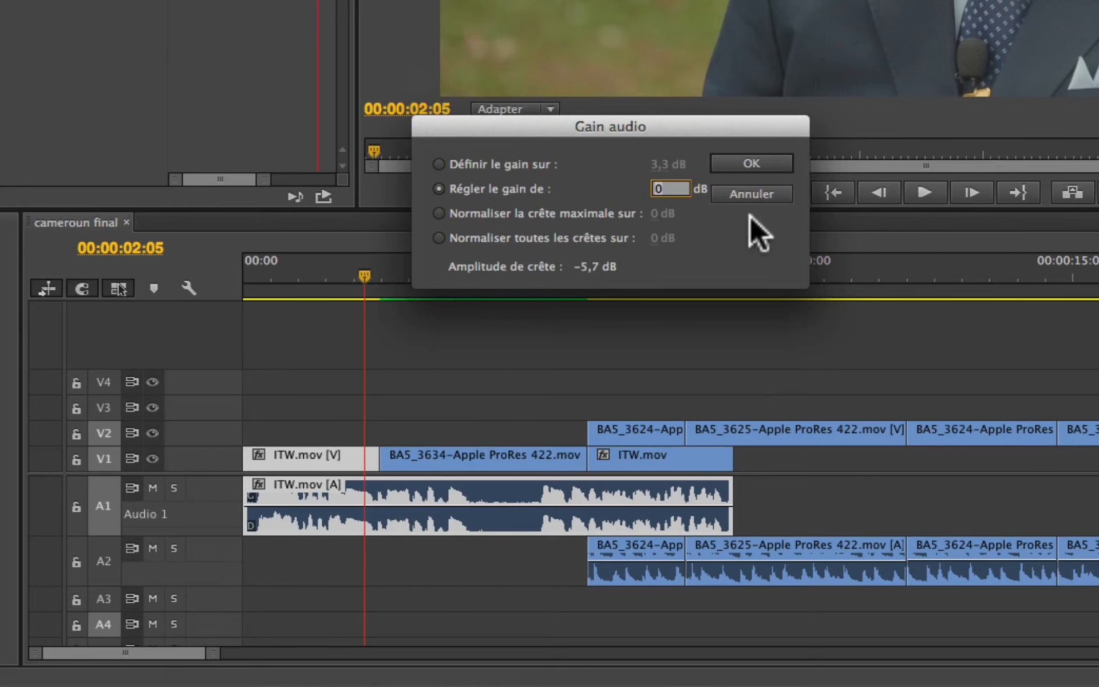
pyautogui.click(752, 193)
# Step: Adjust the ITW.mov clip's audio gain by 5 dB using Régler le gain de, and adjust it again by -12 dB
pyautogui.press('g')
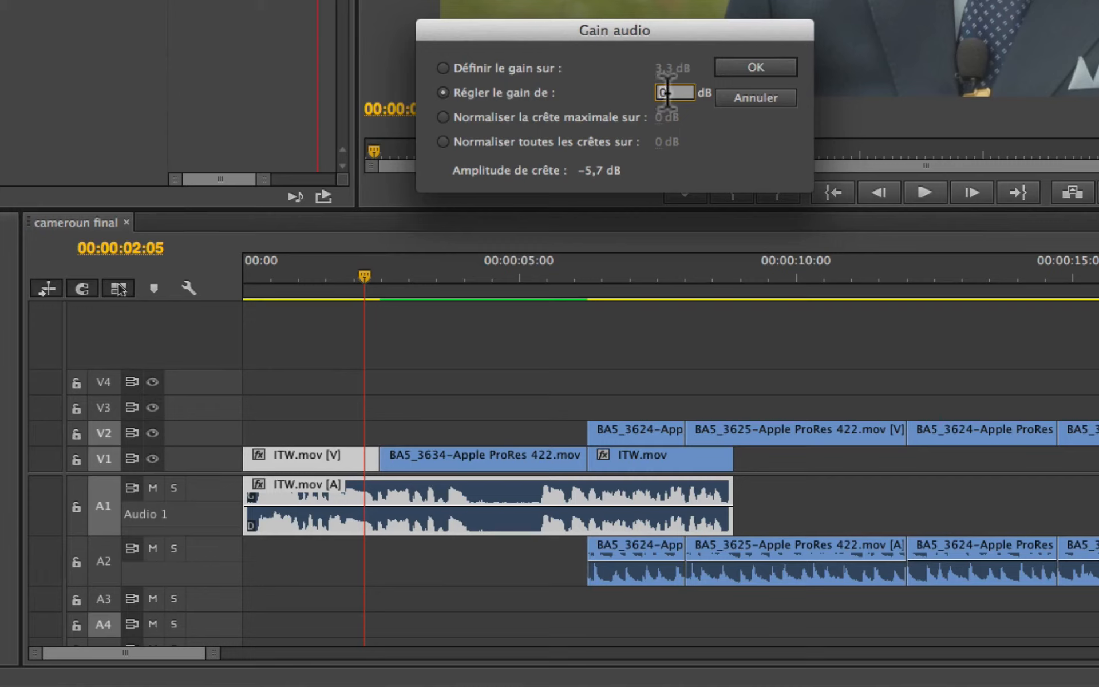
pyautogui.write('5')
pyautogui.press('Return')
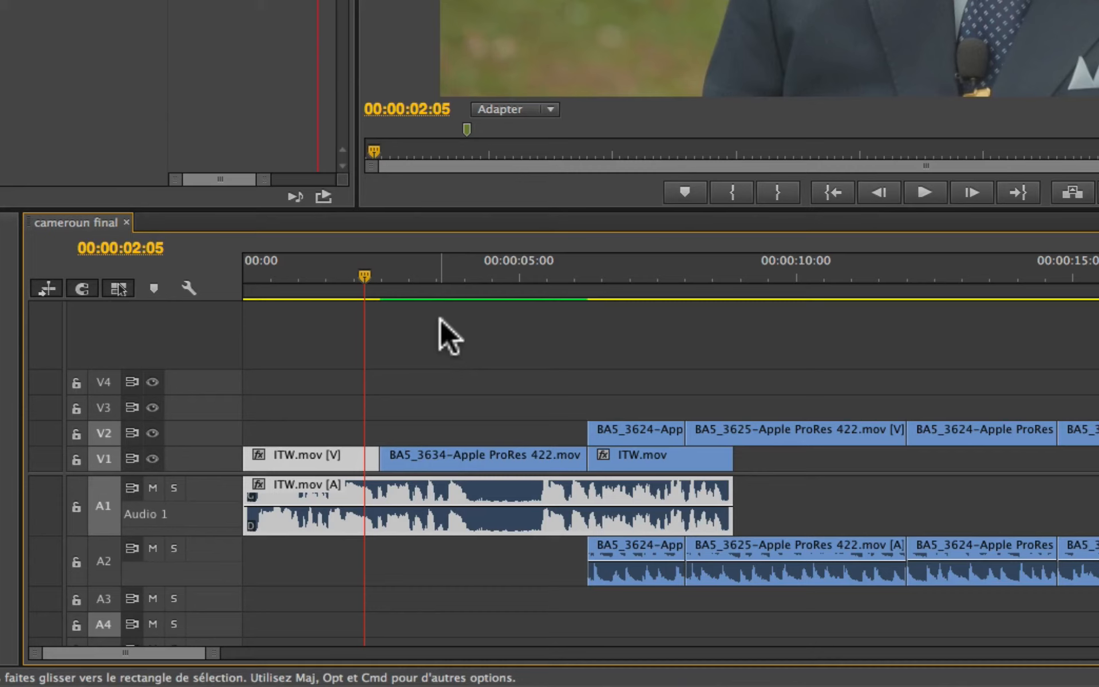
pyautogui.write('g-12')
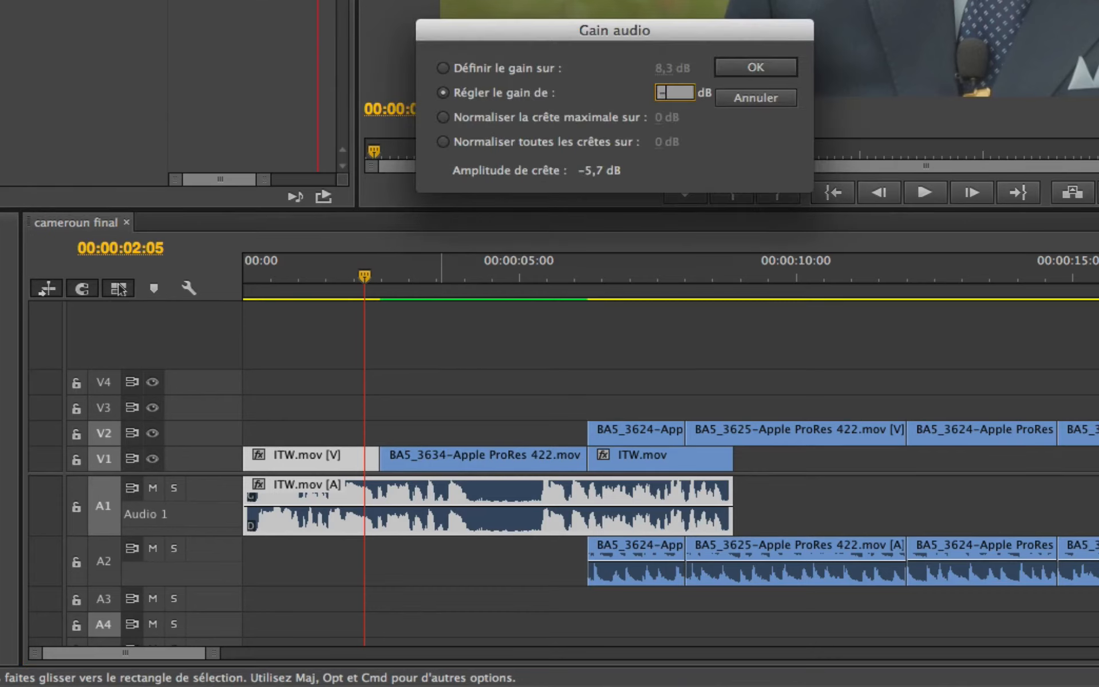
pyautogui.press('Return')
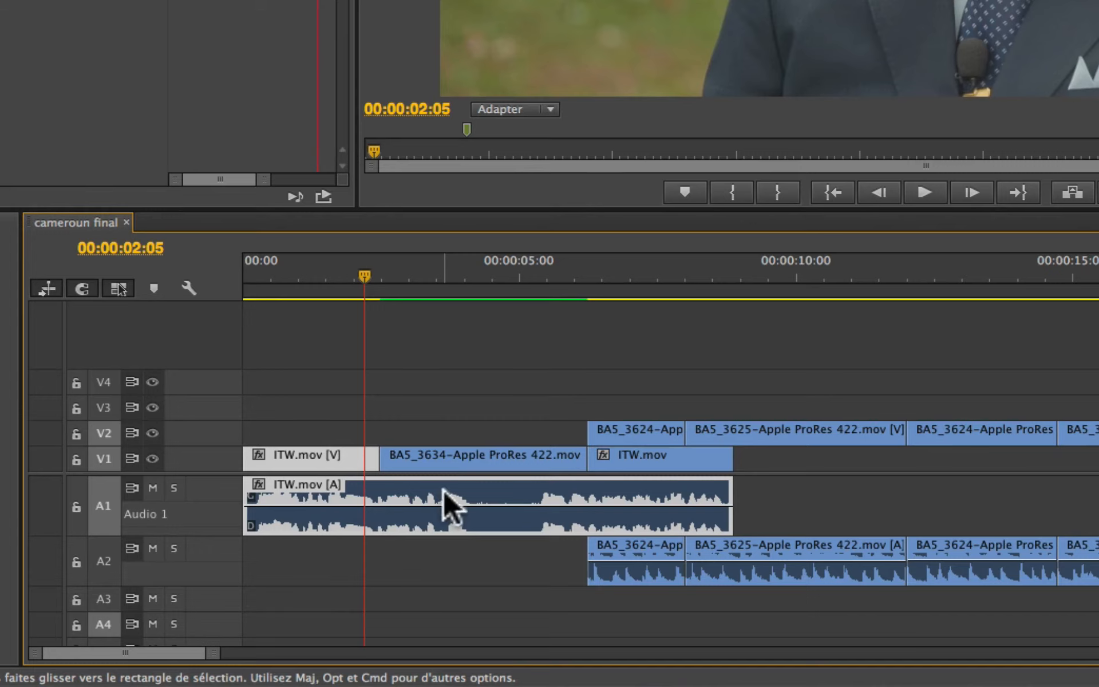
# Step: Set the ITW.mov clip's absolute gain to 0,1 dB using Définir le gain sur
pyautogui.moveTo(443, 489)
pyautogui.press('g')
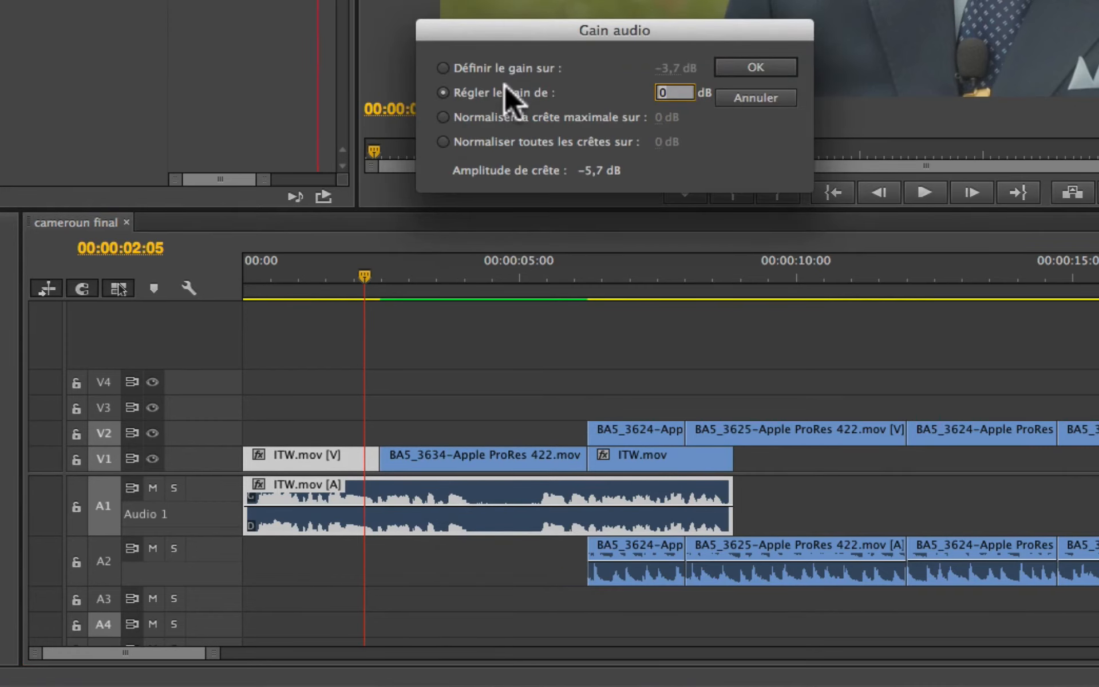
pyautogui.click(443, 67)
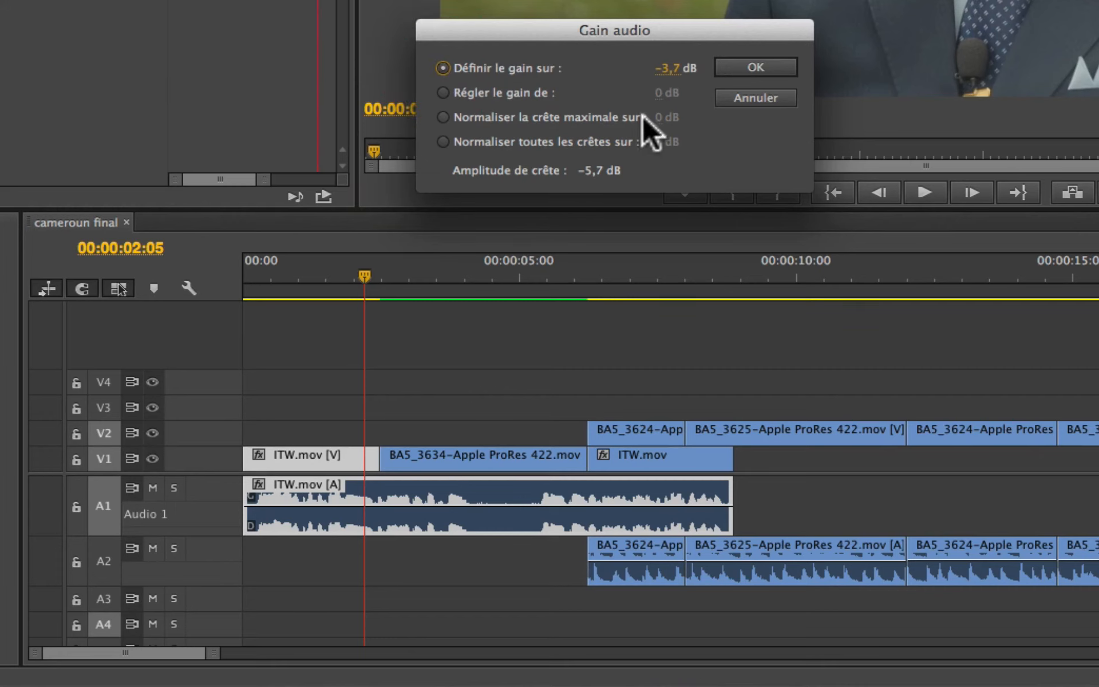
pyautogui.moveTo(670, 68); pyautogui.dragTo(712, 67)
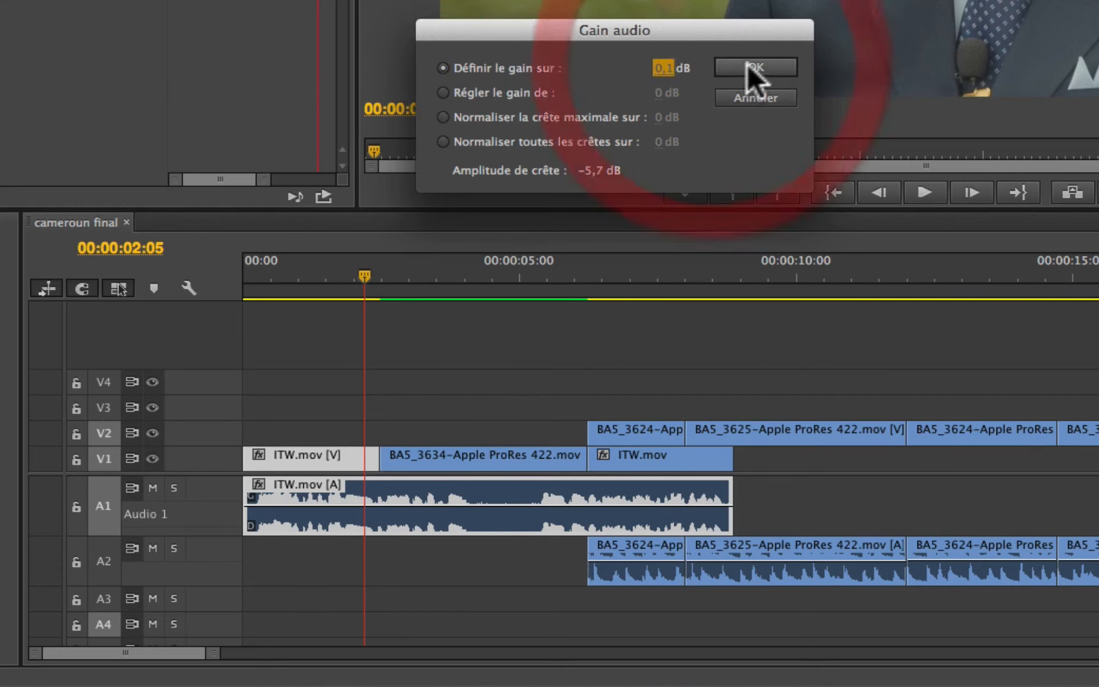
pyautogui.click(756, 67)
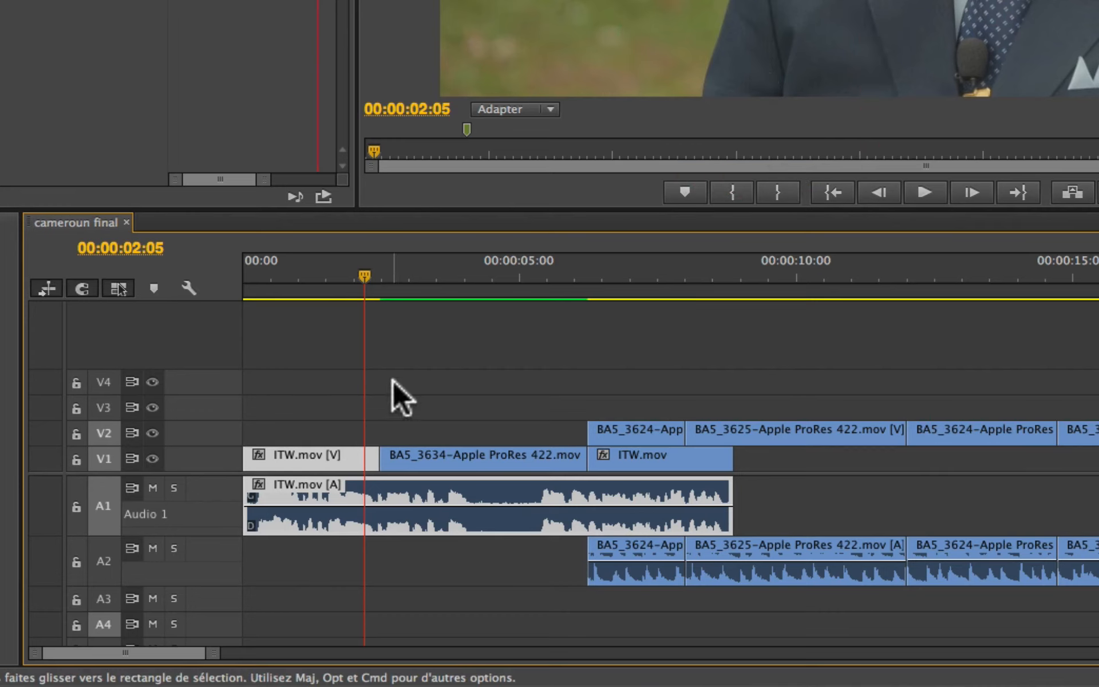
# Step: Set the ITW.mov clip's gain to 3,5 dB and play a short passage from near its start
pyautogui.press('g')
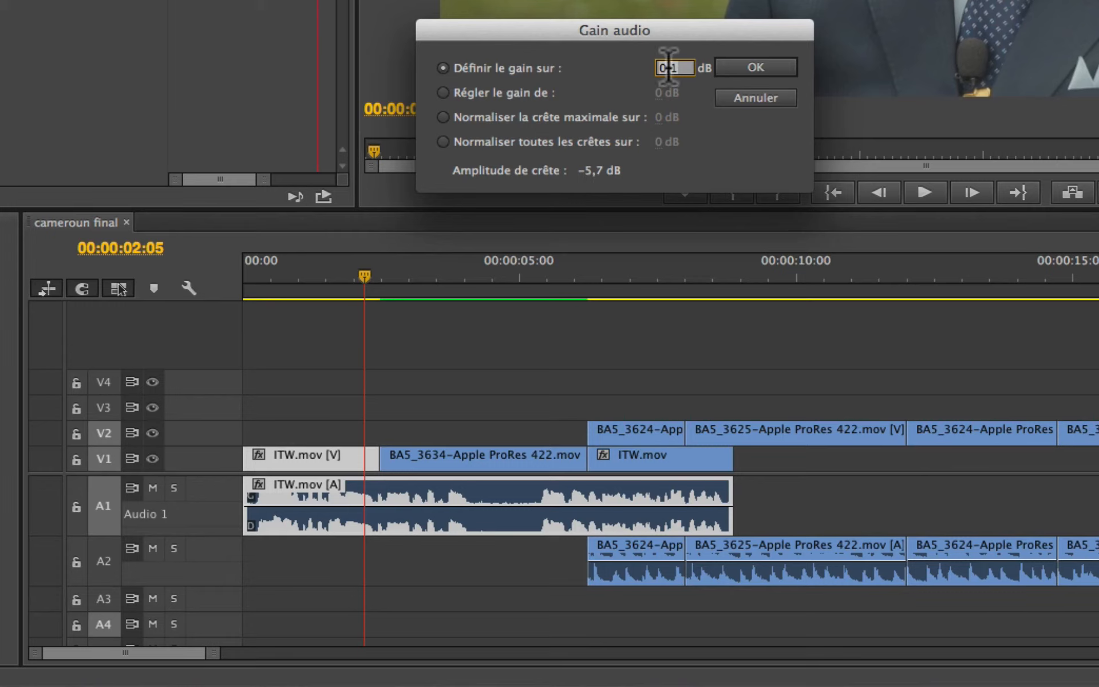
pyautogui.write('3,5')
pyautogui.press('Return')
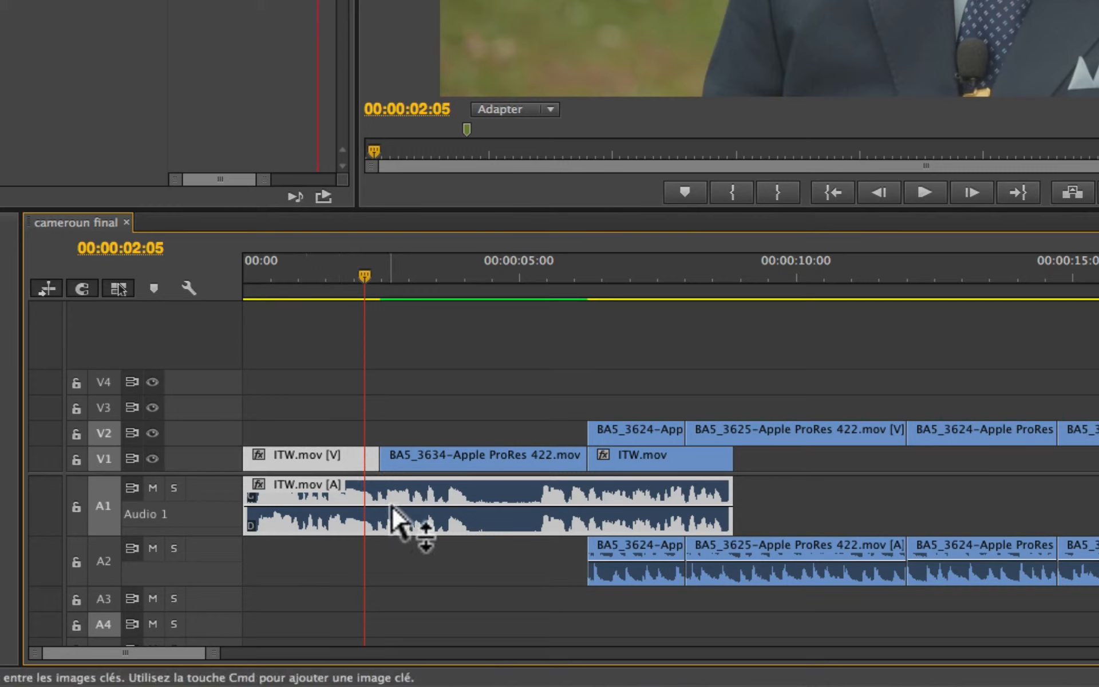
pyautogui.moveTo(392, 506)
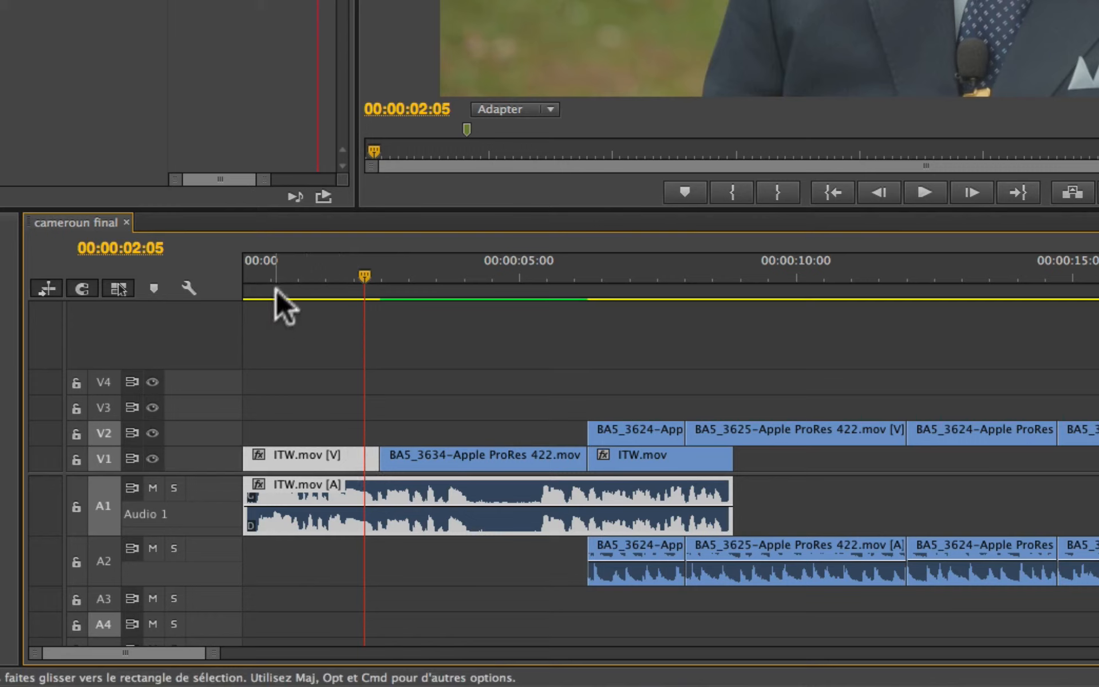
pyautogui.moveTo(293, 269); pyautogui.dragTo(271, 271)
pyautogui.press('space')
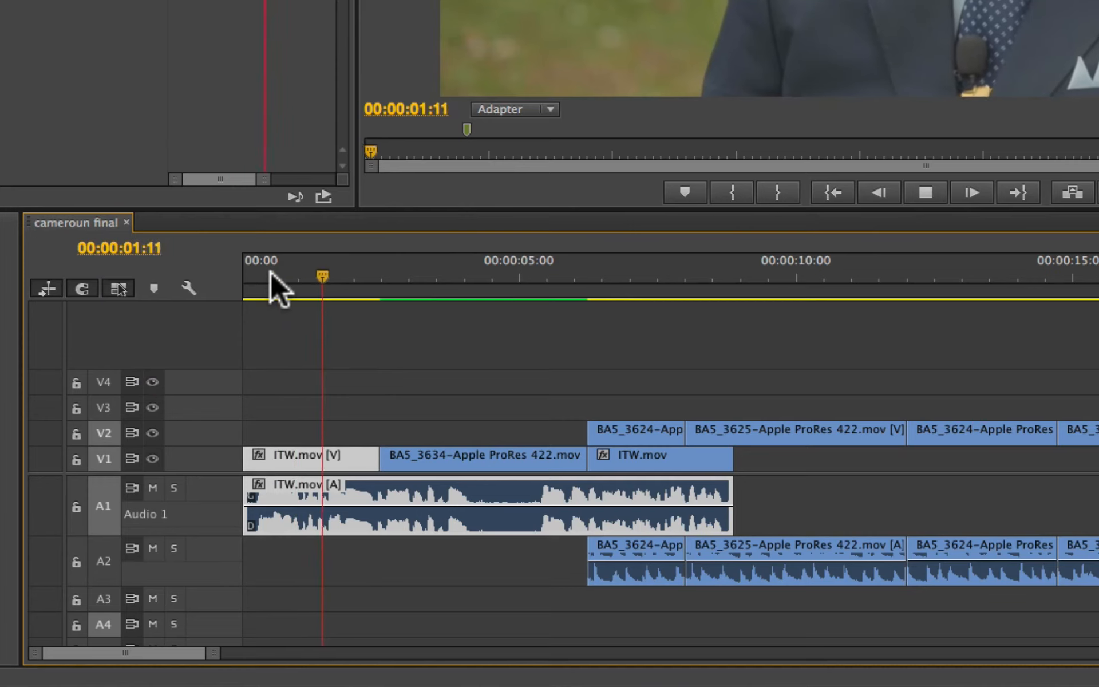
pyautogui.press('space')
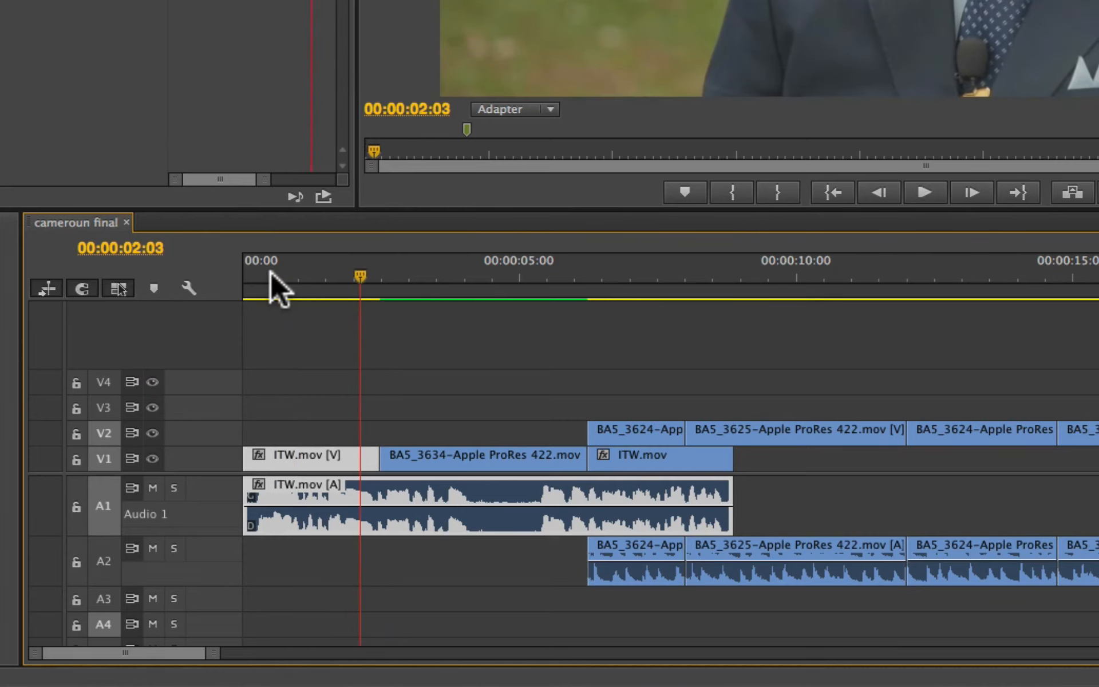
# Step: Set the ITW.mov clip's gain to 0 dB and play on to about 00:00:04:07
pyautogui.press('g')
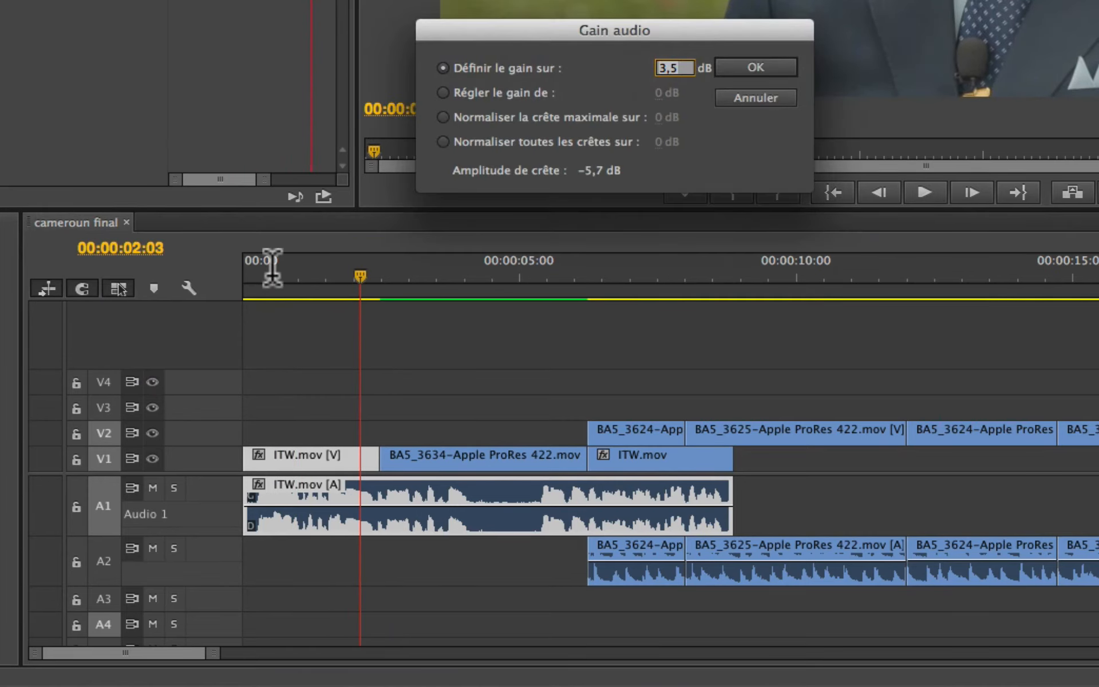
pyautogui.press('Return')
pyautogui.press('space')
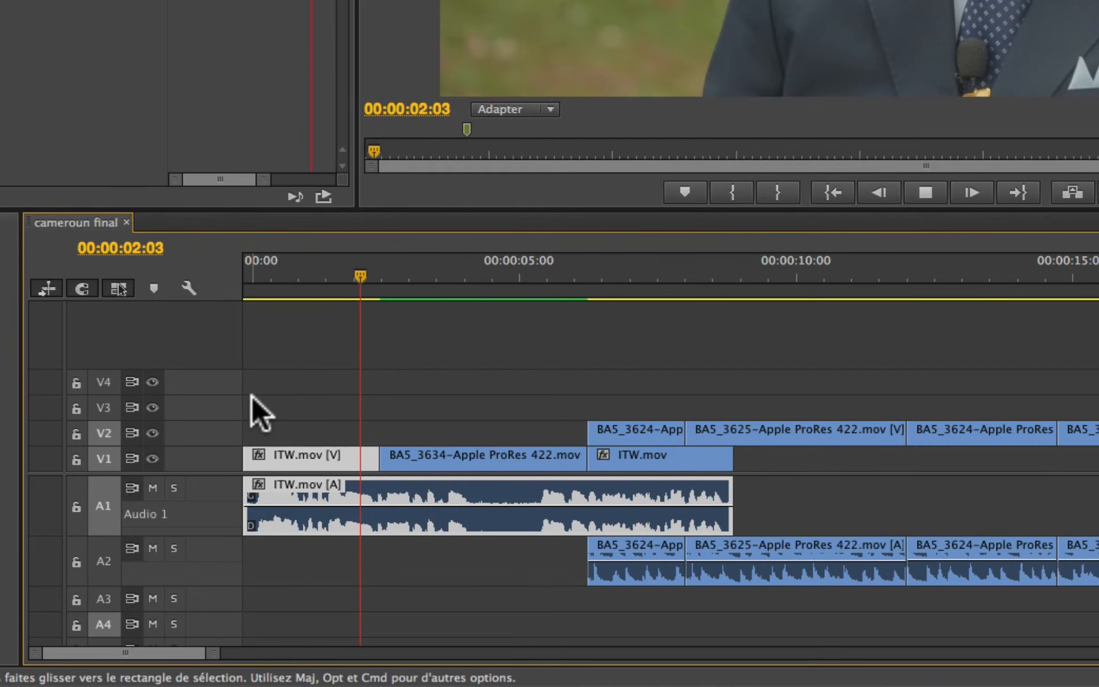
pyautogui.press('space')
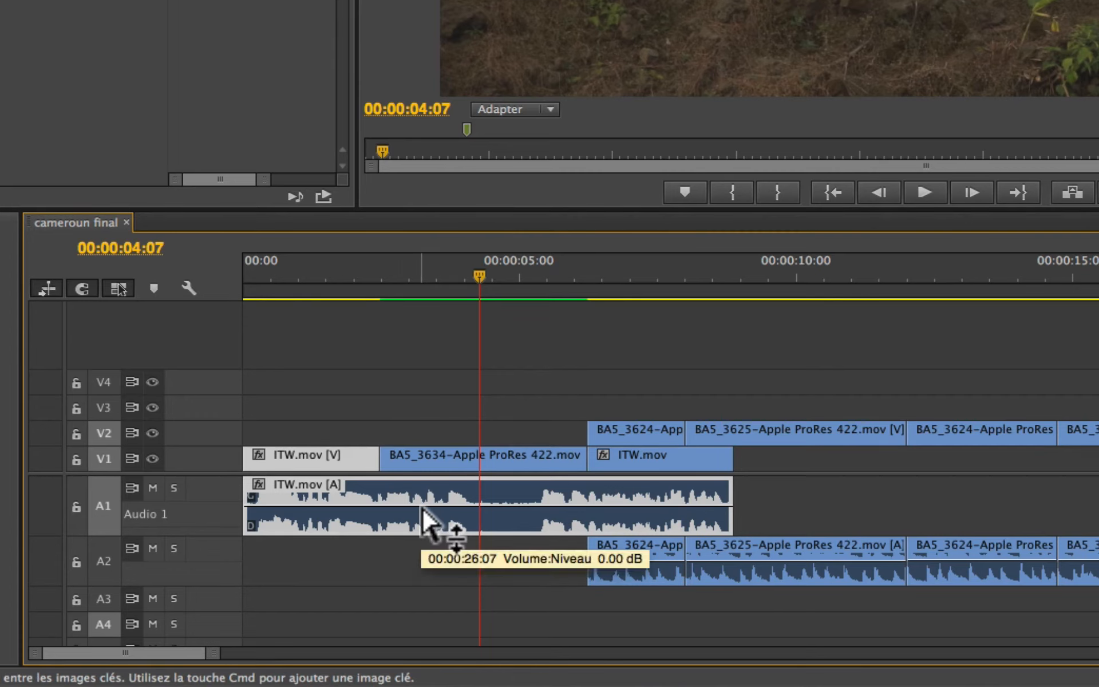
# Step: Look through the sequence's clips and expand the height of video track V2 (B-Roll)
pyautogui.hscroll(5, 498, 453)
pyautogui.hscroll(10, 499, 451)
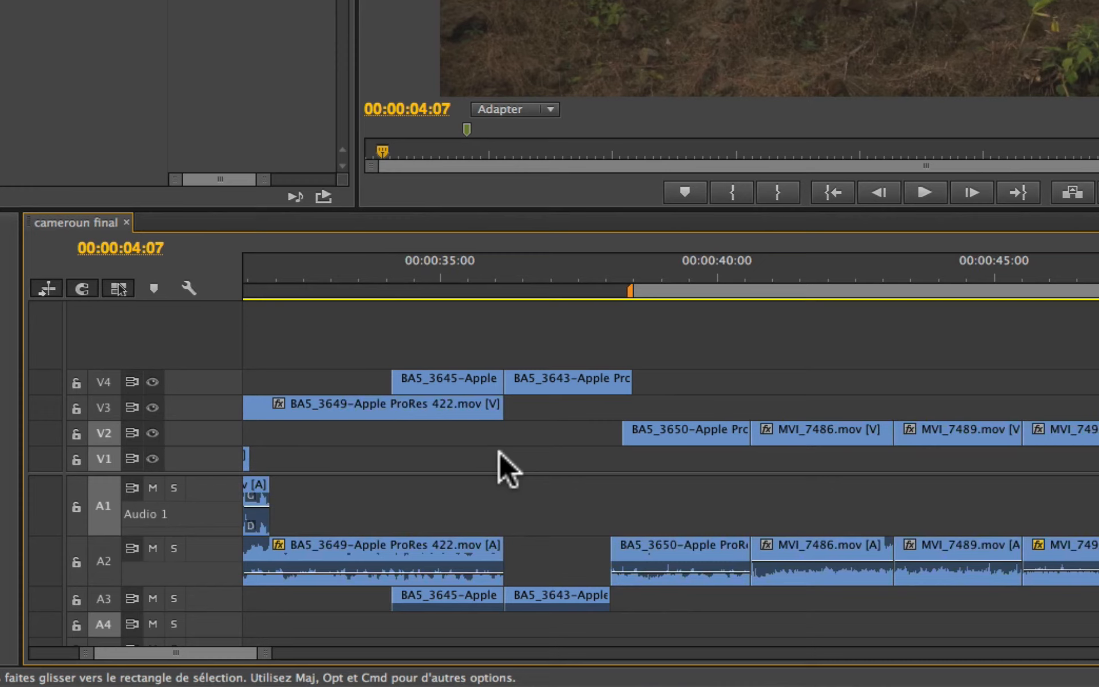
pyautogui.hscroll(-15, 499, 451)
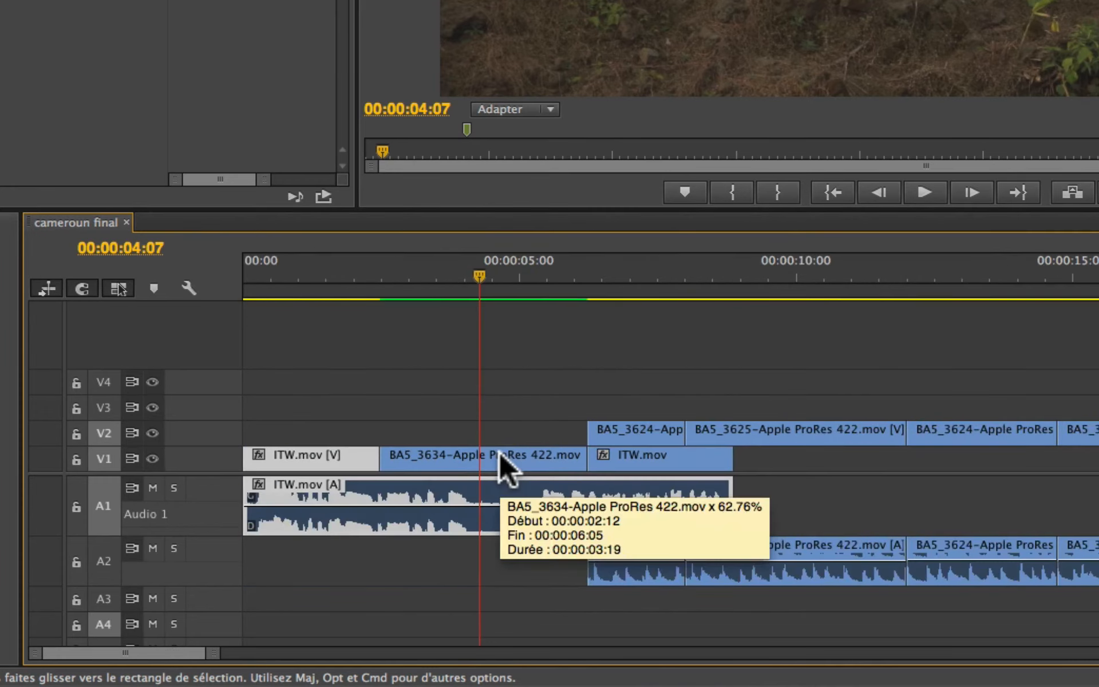
pyautogui.hscroll(6, 499, 451)
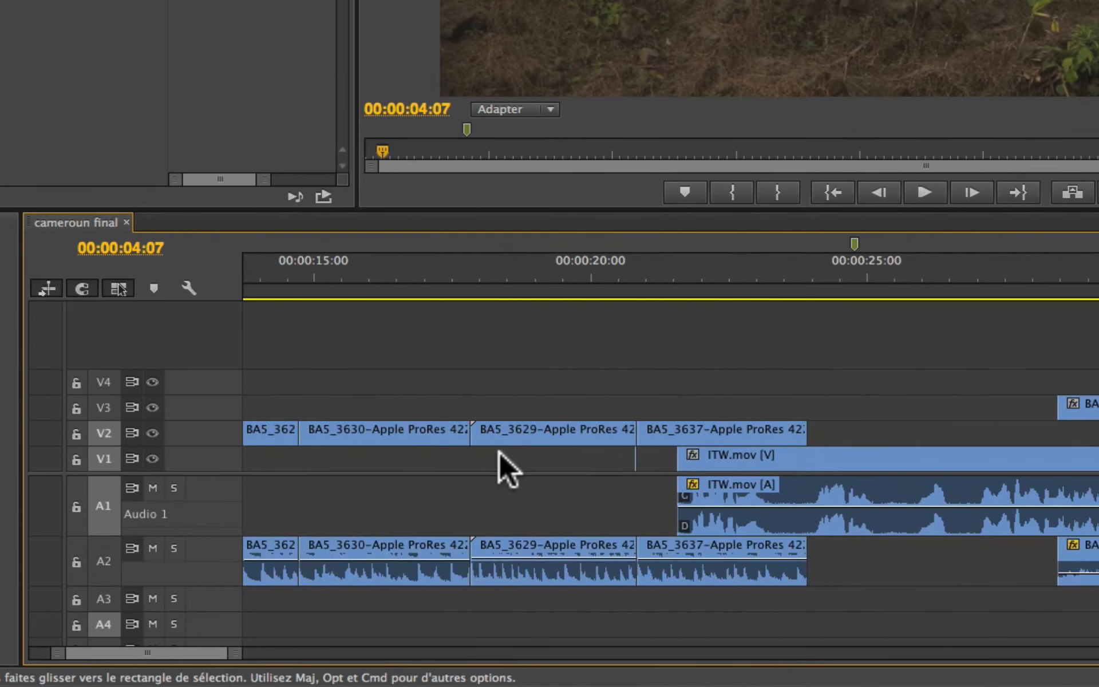
pyautogui.hscroll(-5, 499, 451)
pyautogui.doubleClick(195, 431)
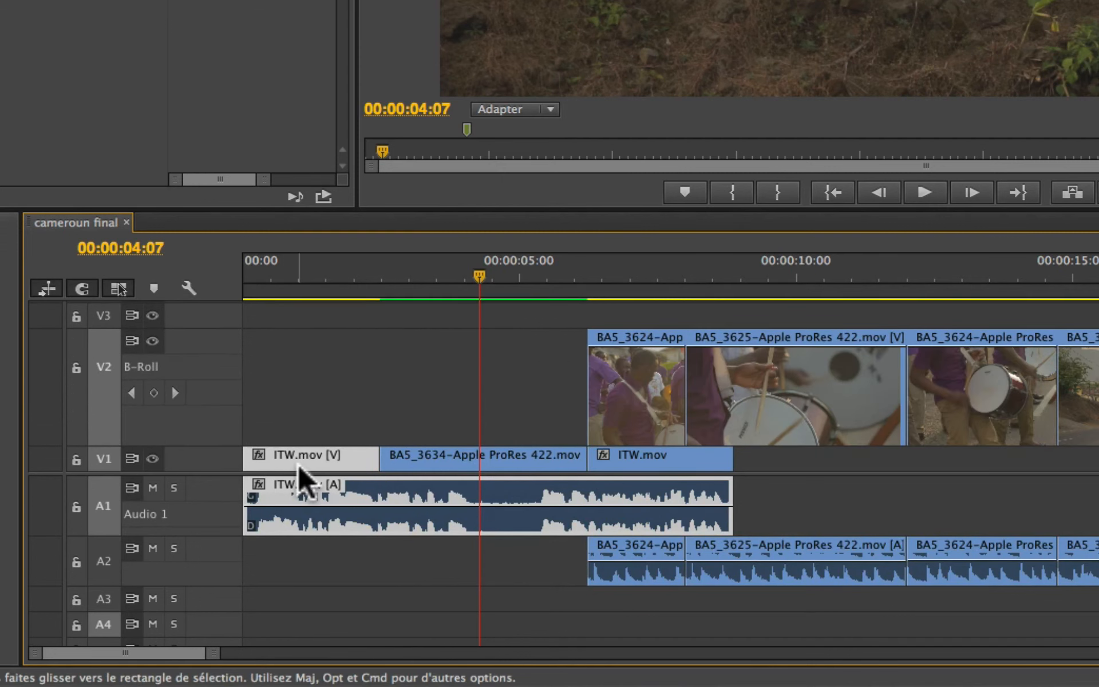
pyautogui.write('g')
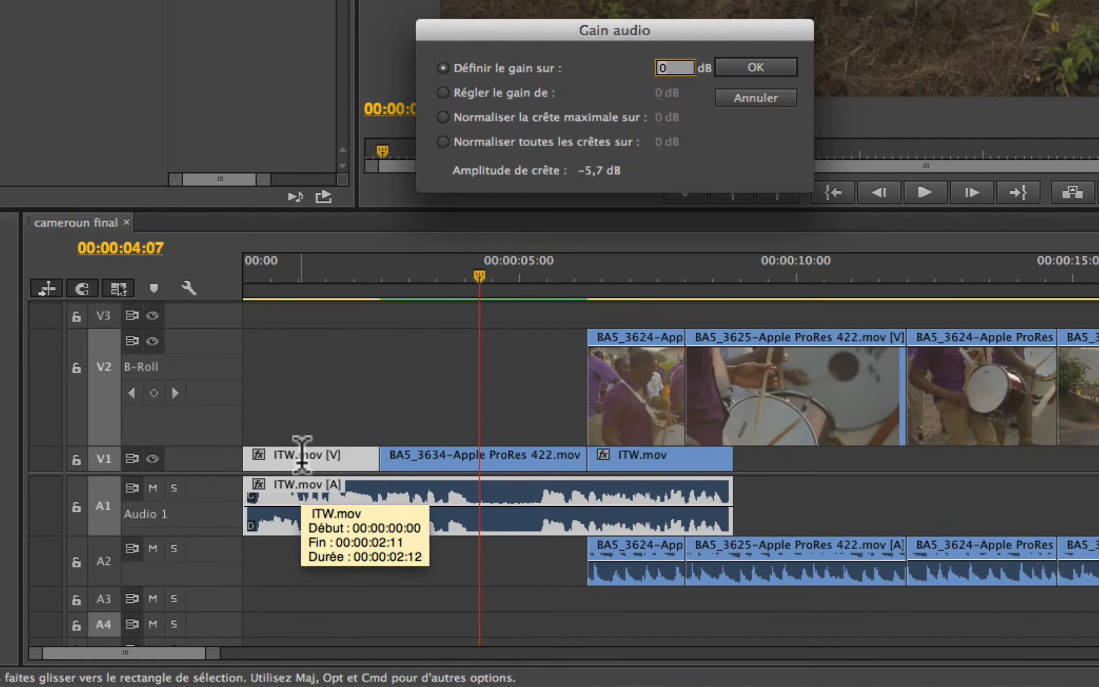
pyautogui.write('25')
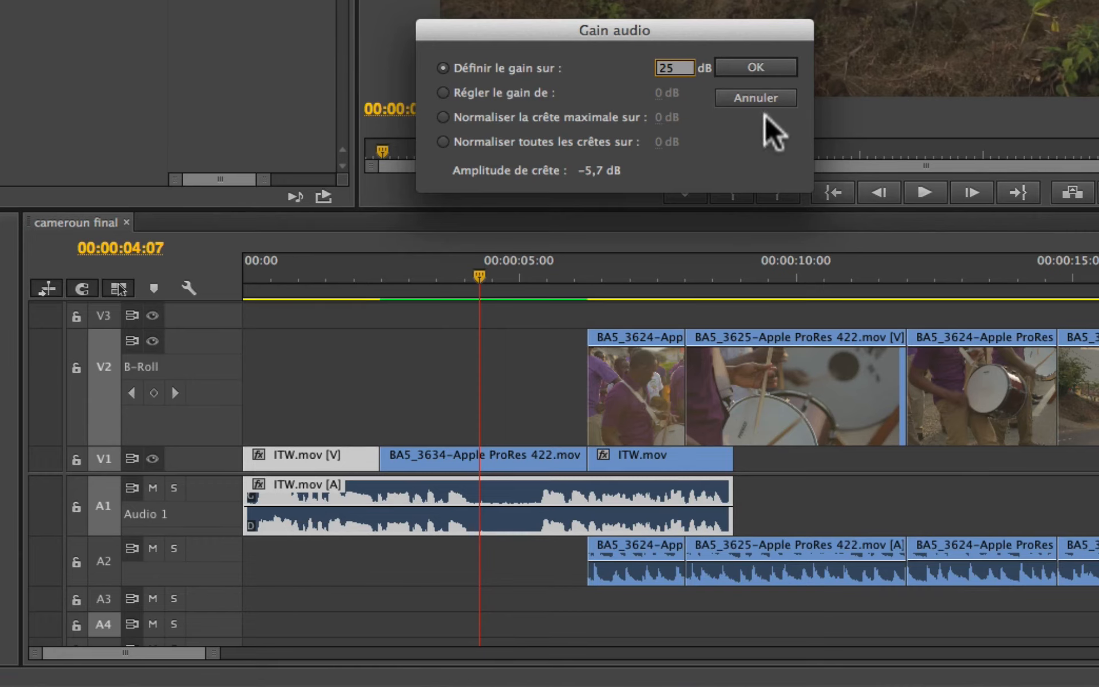
pyautogui.click(755, 99)
# Step: Reduce video track V2 to its compact height
pyautogui.hscroll(10, 1042, 506)
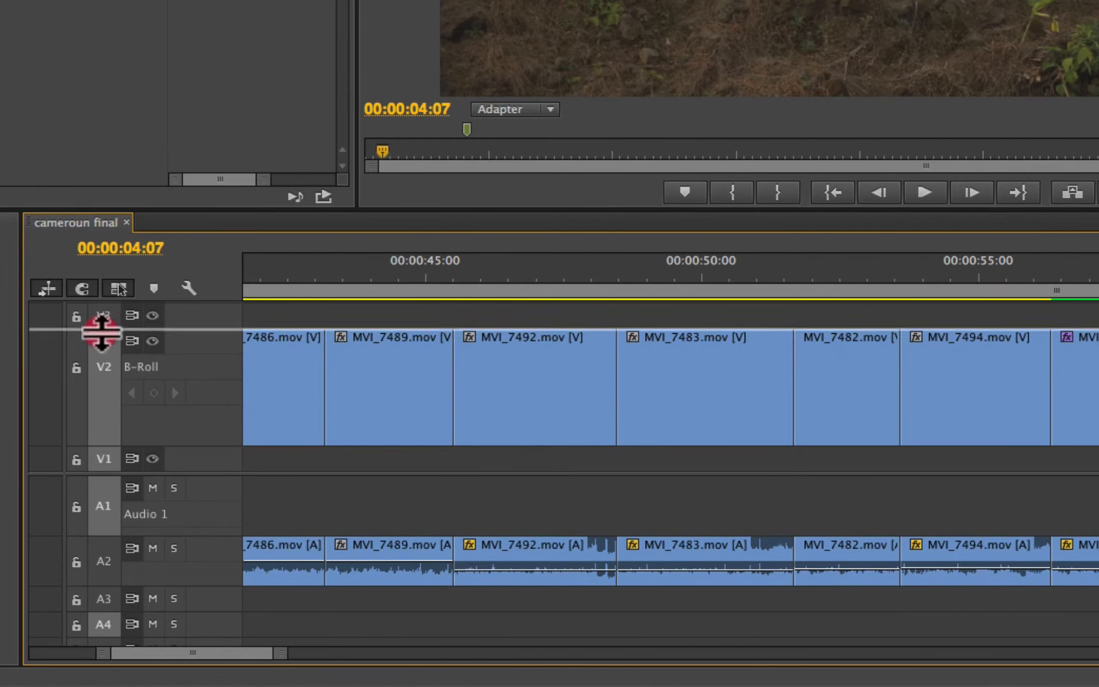
pyautogui.moveTo(99, 329); pyautogui.dragTo(82, 481)
pyautogui.hscroll(-8, 386, 366)
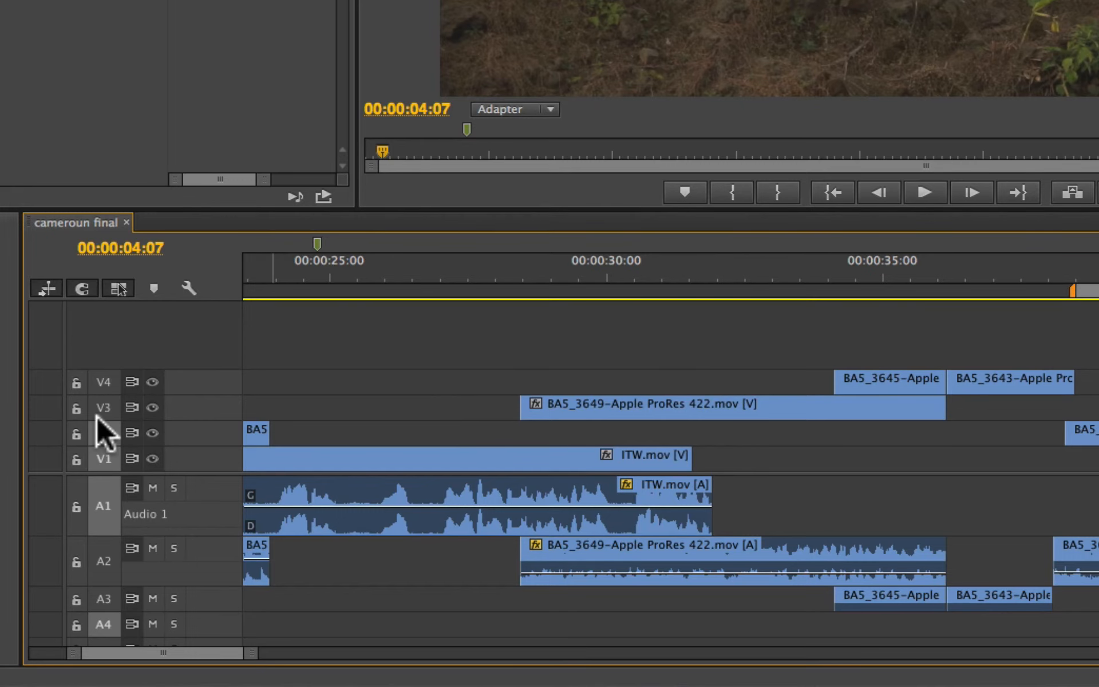
pyautogui.hscroll(8, 940, 331)
pyautogui.hscroll(-1, 938, 328)
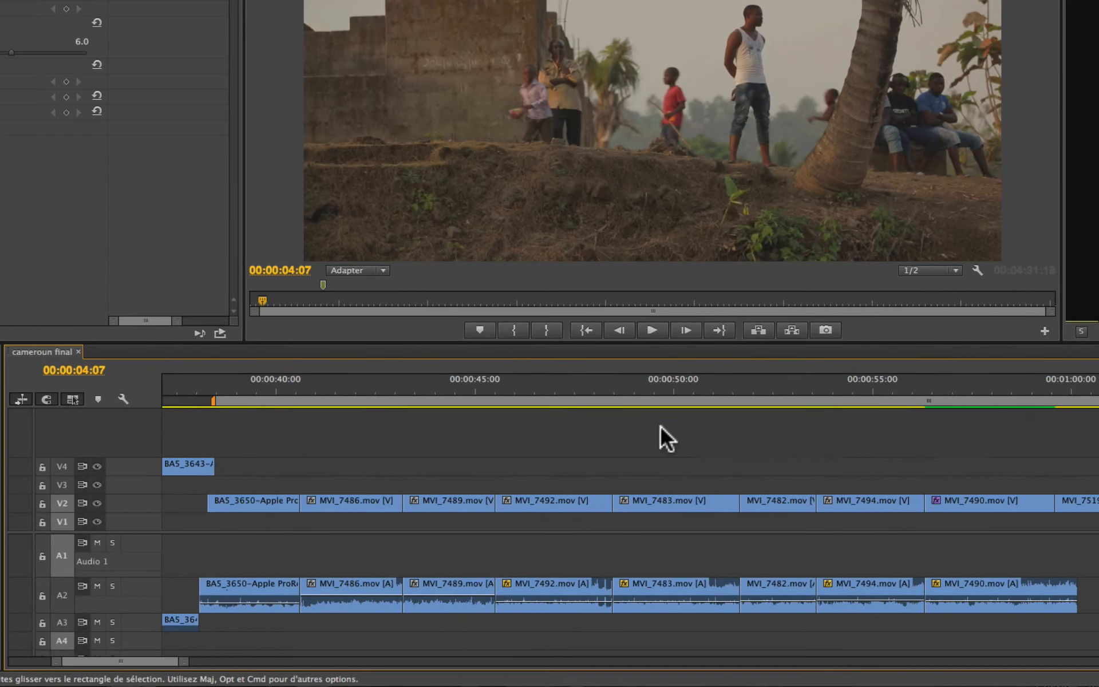
# Step: Play the restaurant clips from around MVI_7526.mov to 00:01:17:01 and watch the audio meters
pyautogui.moveTo(221, 393); pyautogui.dragTo(929, 538)
pyautogui.hscroll(15, 929, 538)
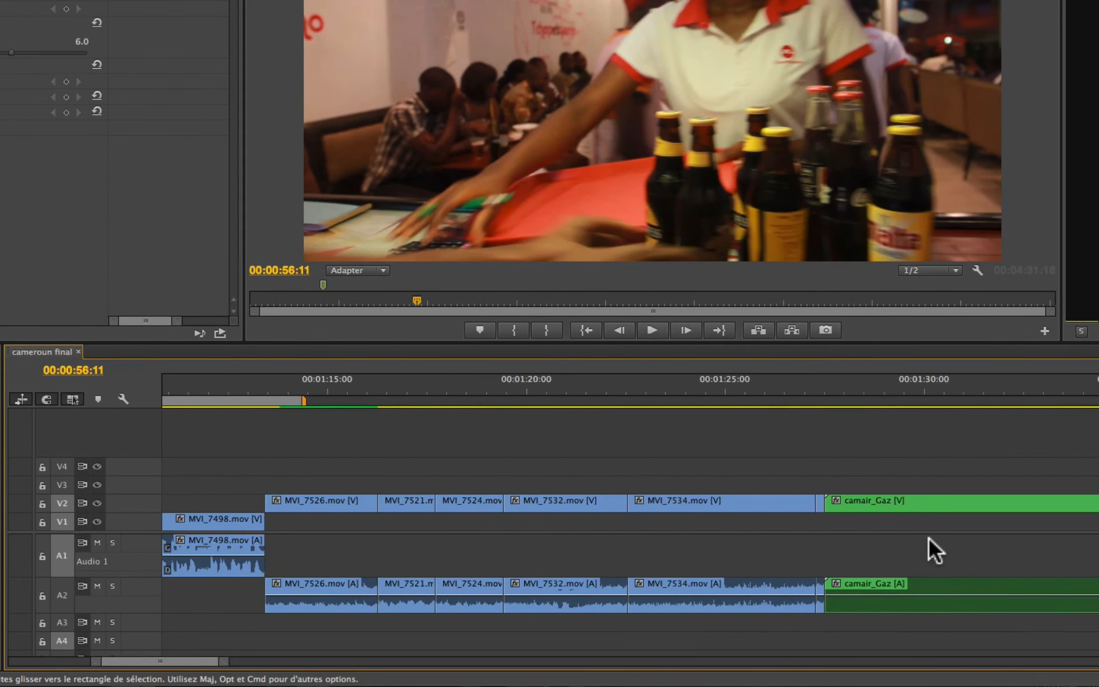
pyautogui.click(278, 393)
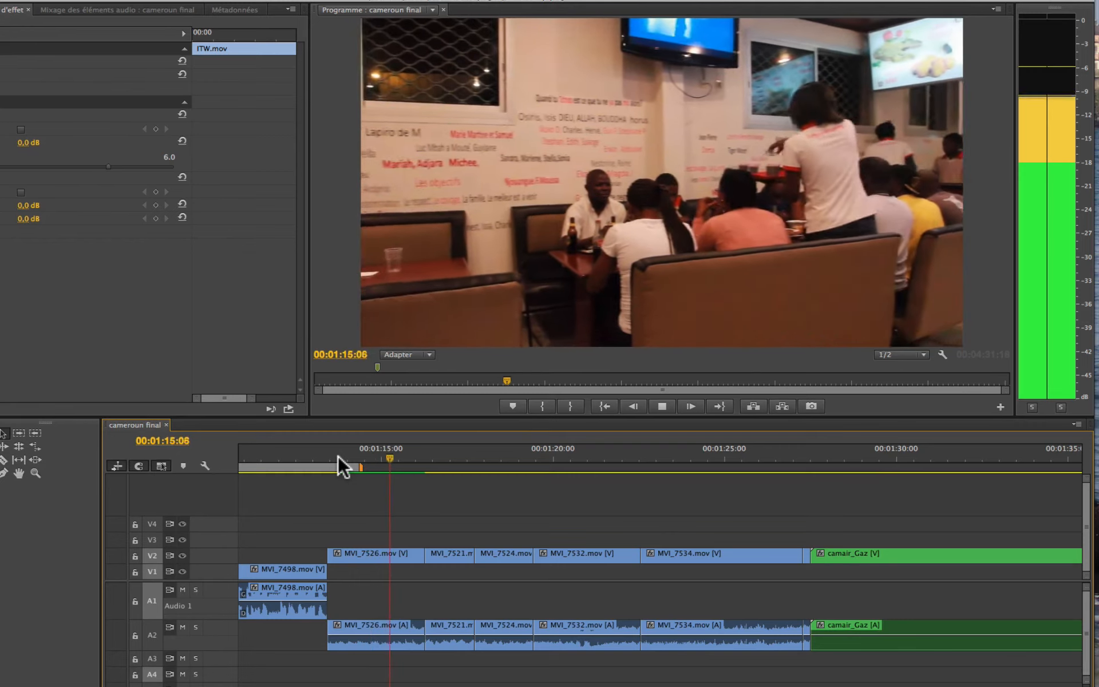
pyautogui.press('space')
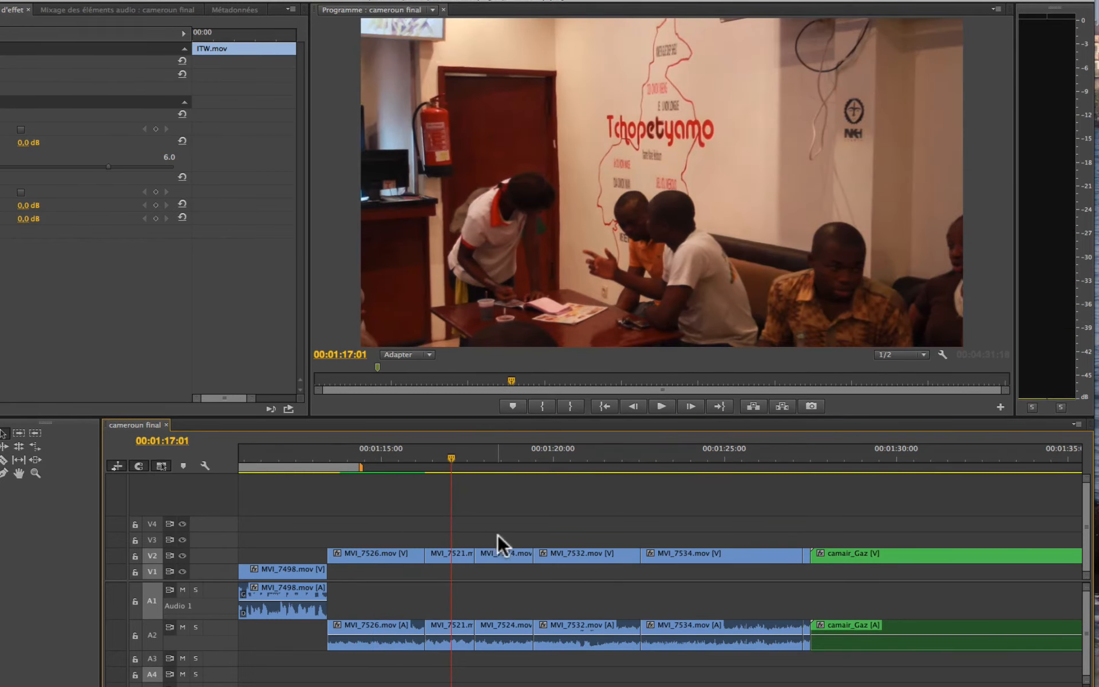
# Step: Replay MVI_7526.mov from 00:01:14:15 to 00:01:15:15, watching the audio meters, and scrub on to 00:01:20:07
pyautogui.moveTo(343, 449); pyautogui.dragTo(367, 518)
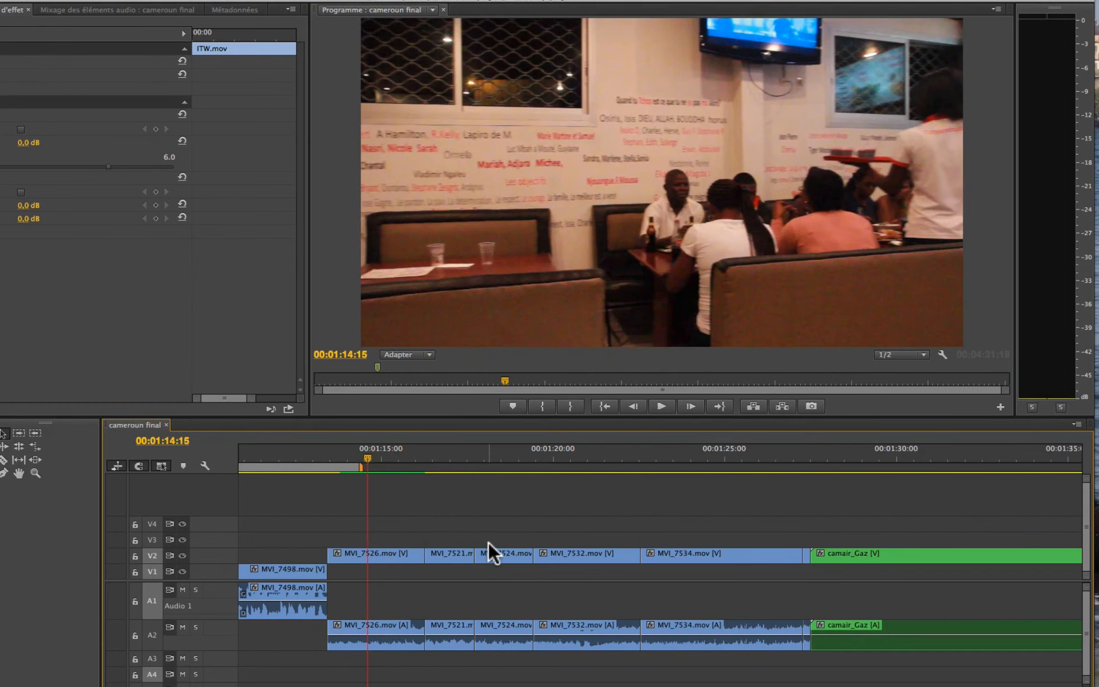
pyautogui.press('space')
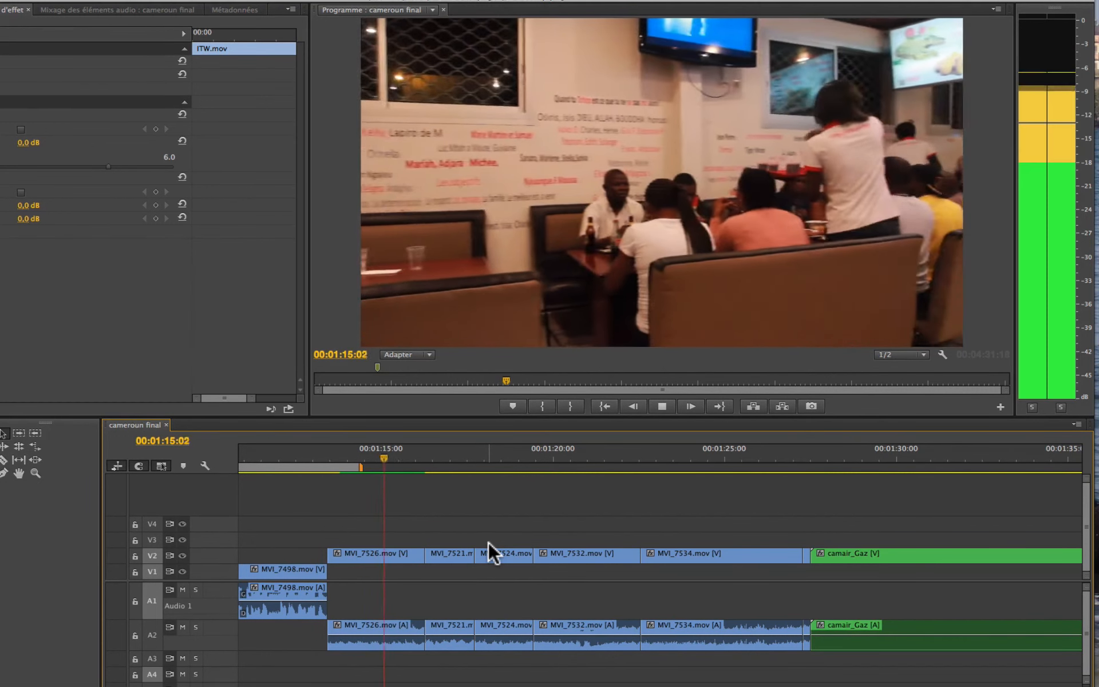
pyautogui.press('space')
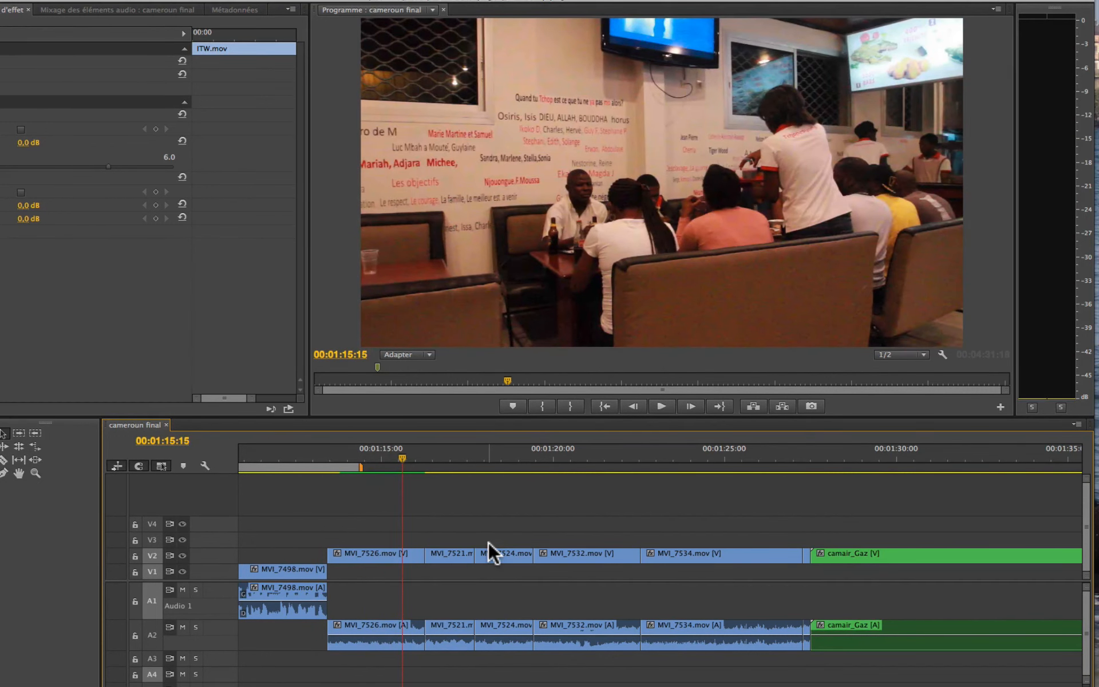
pyautogui.moveTo(328, 452); pyautogui.dragTo(563, 612)
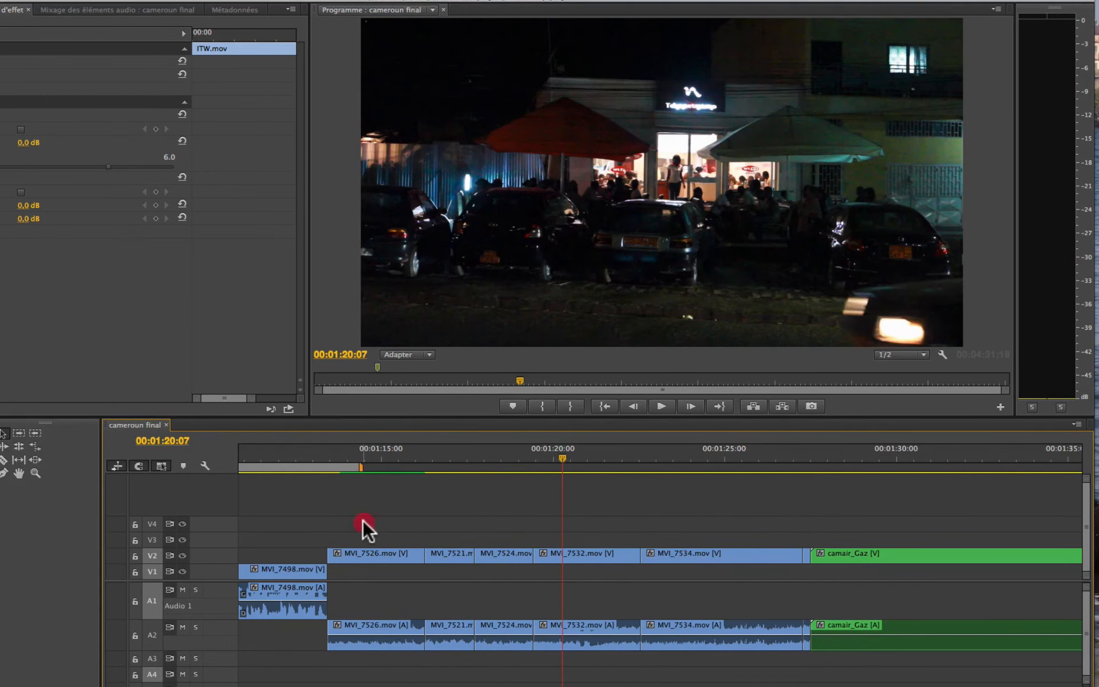
# Step: Set the audio gain of the restaurant clips from MVI_7526.mov through MVI_7534.mov to -15 dB and enlarge audio track A2
pyautogui.moveTo(363, 522); pyautogui.dragTo(761, 664)
pyautogui.press('g')
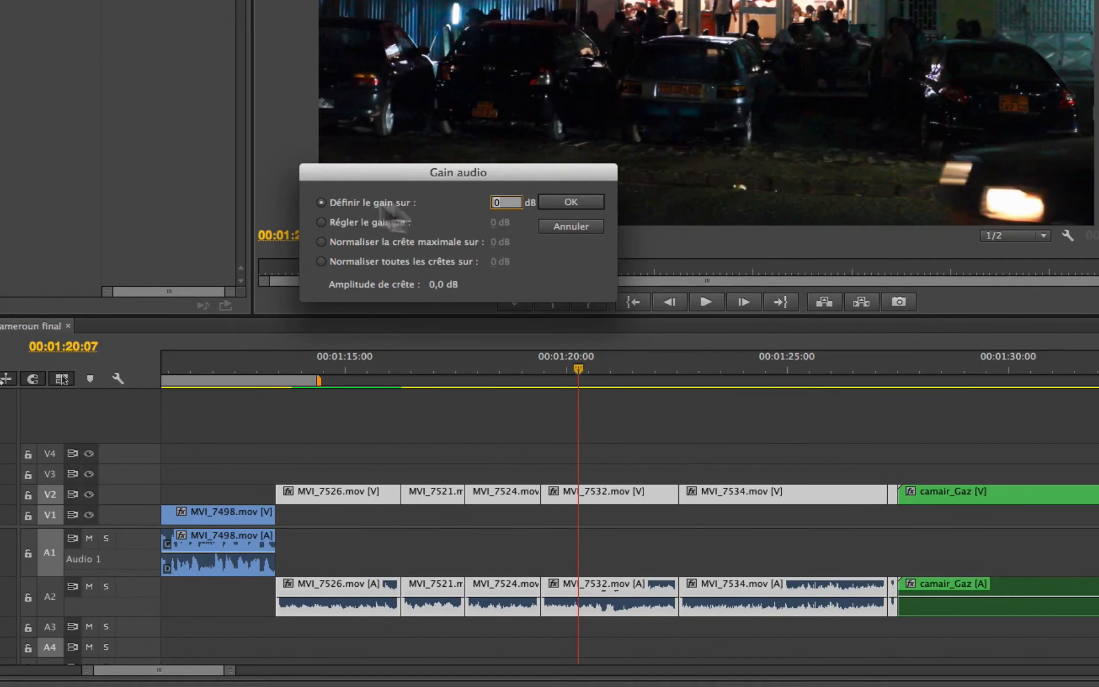
pyautogui.write('-15')
pyautogui.press('Return')
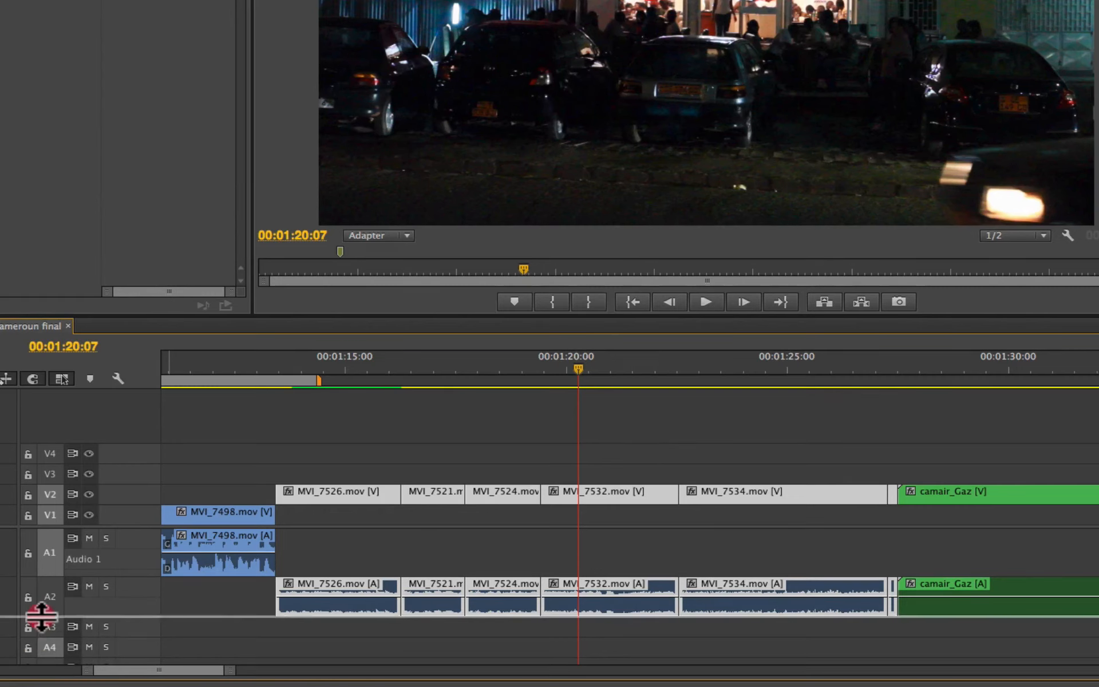
pyautogui.moveTo(42, 616); pyautogui.dragTo(41, 629)
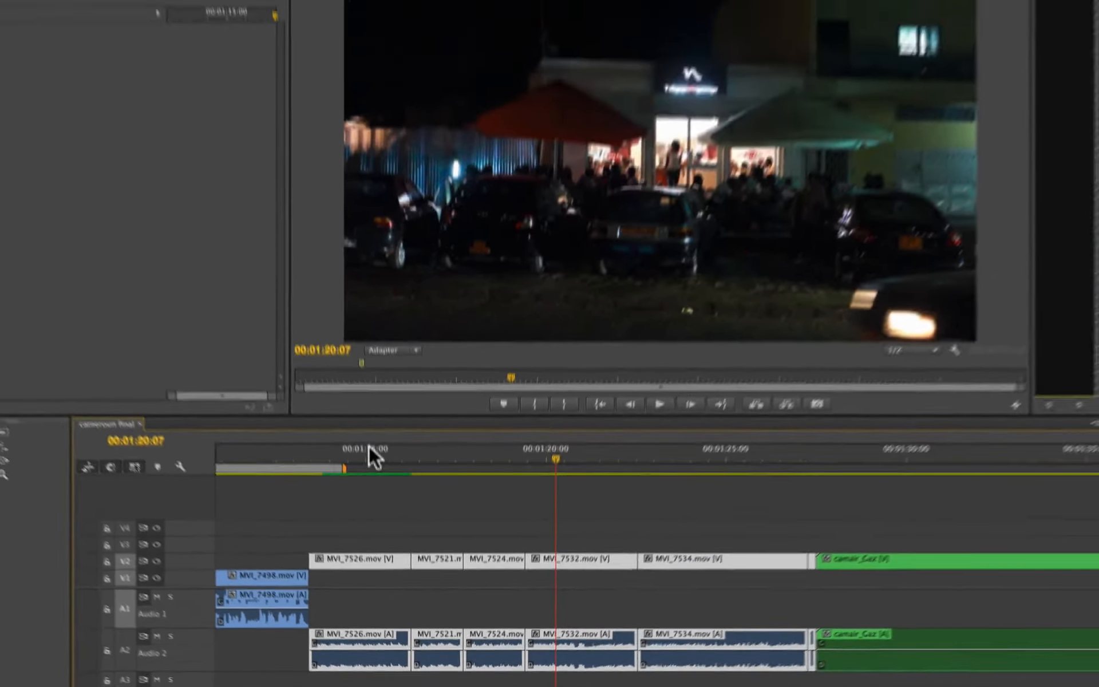
# Step: Play the restaurant clips from about 00:01:15:00 and check their reduced level on the audio meters
pyautogui.click(350, 360)
pyautogui.press('space')
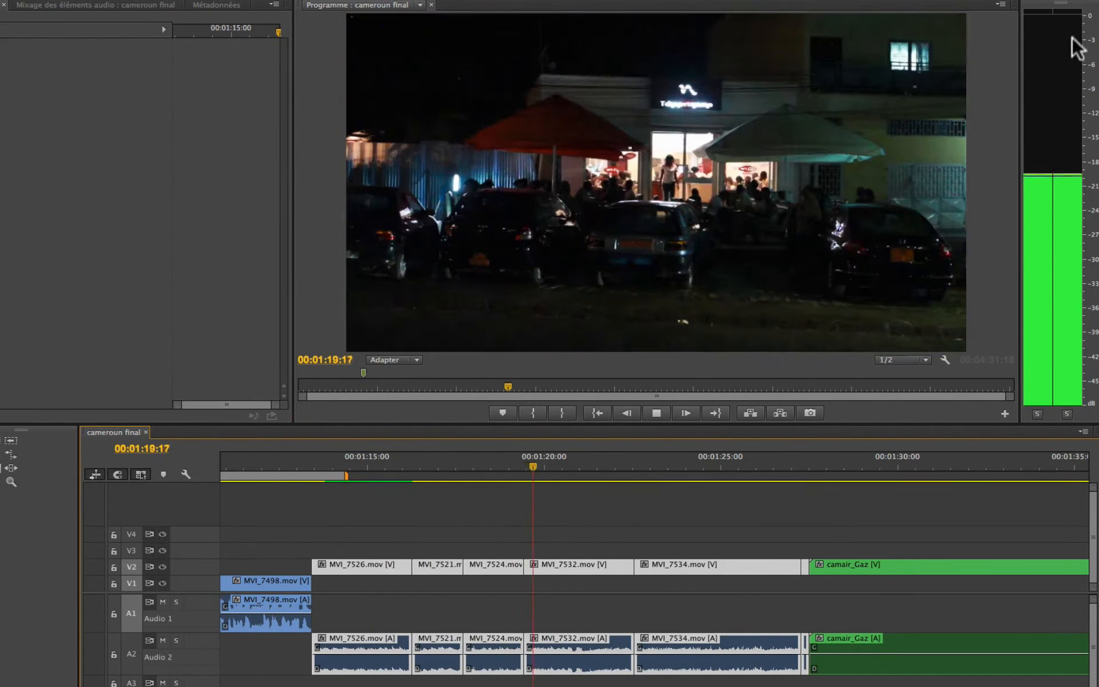
pyautogui.press('space')
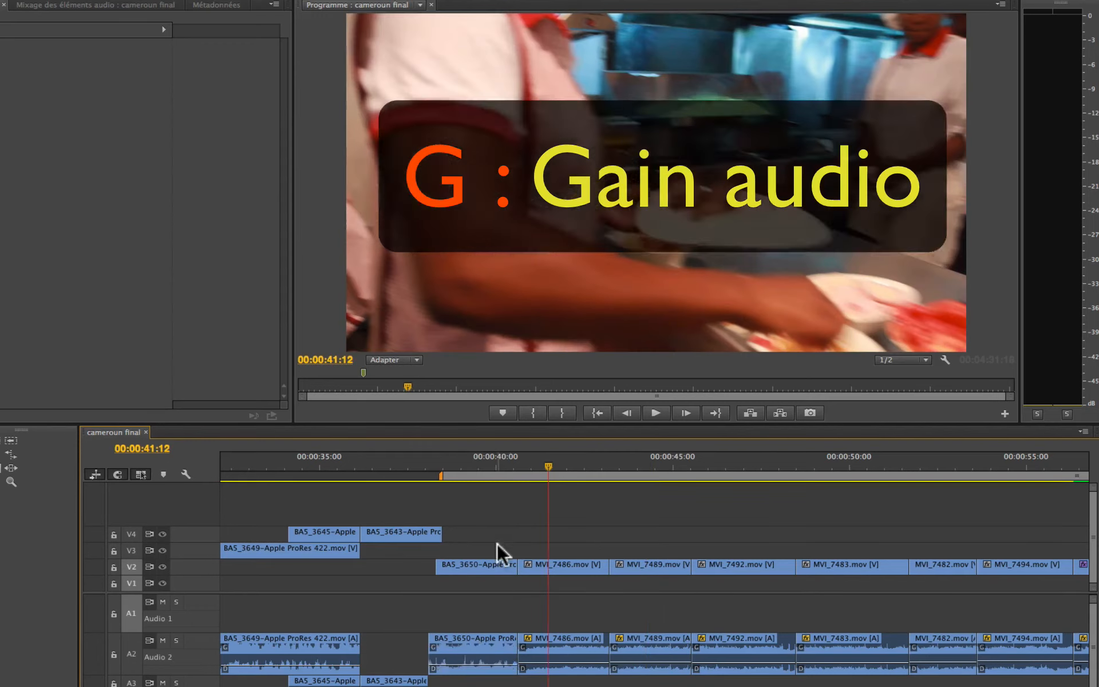
# Step: Normalize the maximum peak of the clips from BA5_3650 through MVI_7494.mov to -12 dB
pyautogui.moveTo(498, 546); pyautogui.dragTo(1009, 681)
pyautogui.press('g')
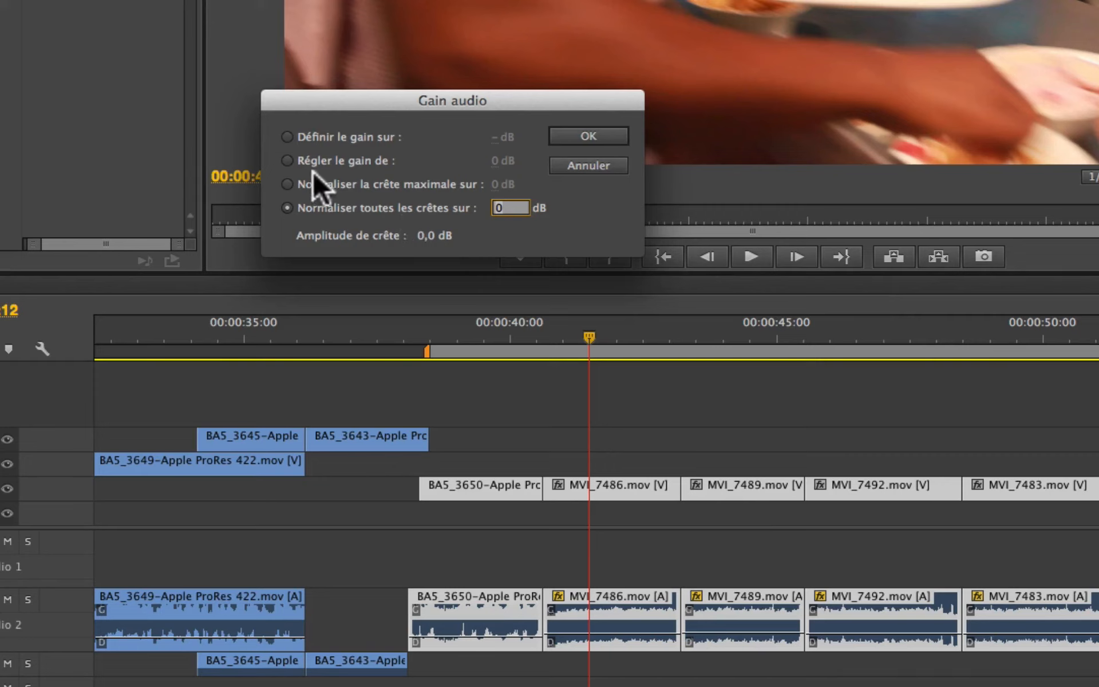
pyautogui.click(287, 184)
pyautogui.moveTo(496, 184); pyautogui.dragTo(401, 194)
pyautogui.click(605, 131)
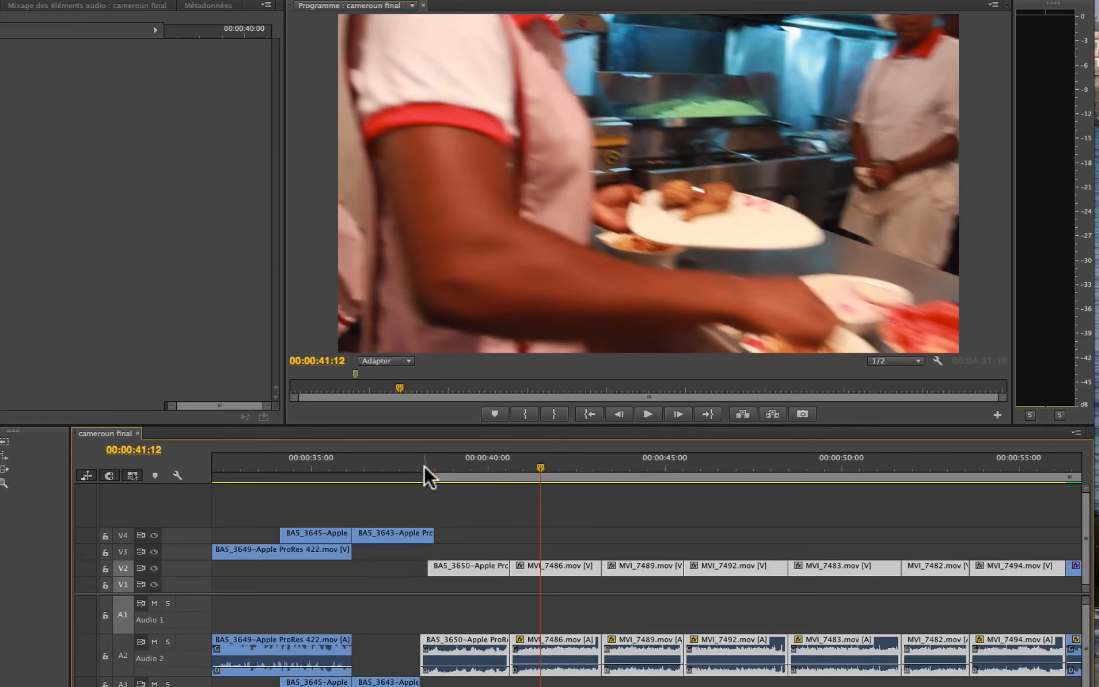
# Step: Play the normalized clips from 00:00:38:03 to 00:00:46:03 and watch the audio meters
pyautogui.click(421, 457)
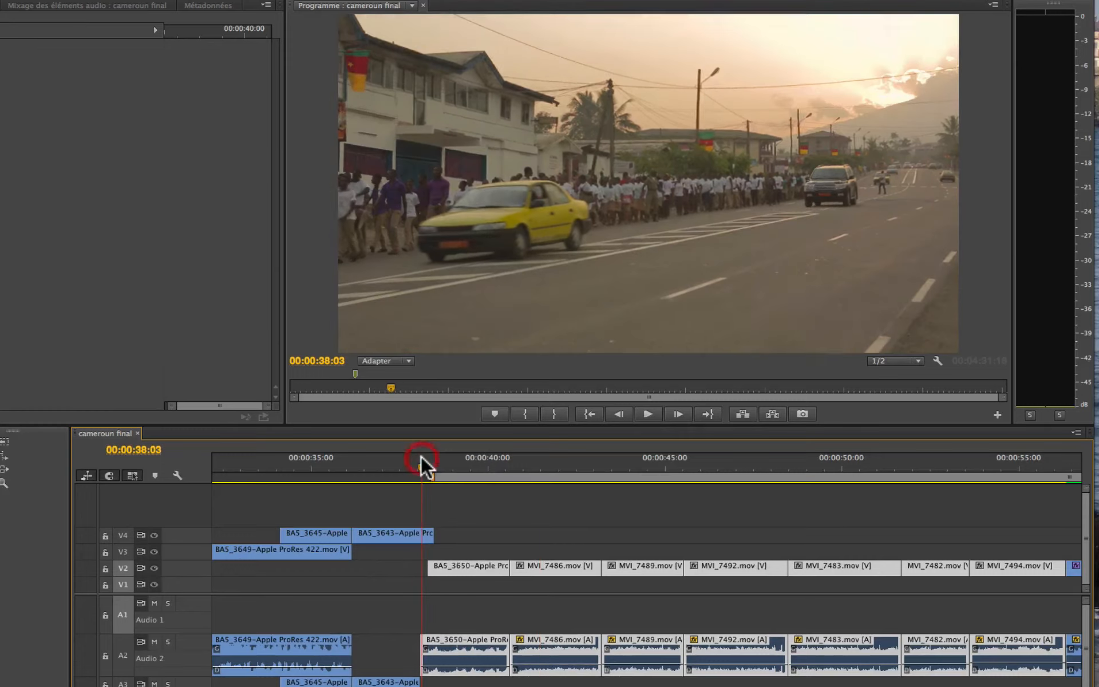
pyautogui.press('space')
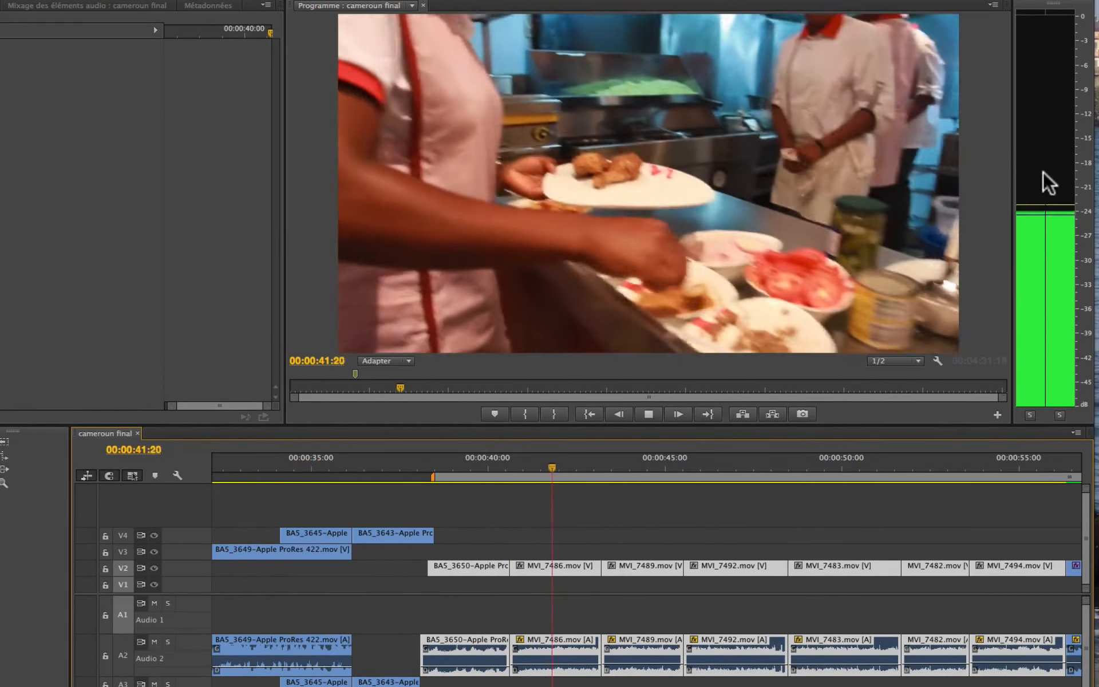
pyautogui.press('space')
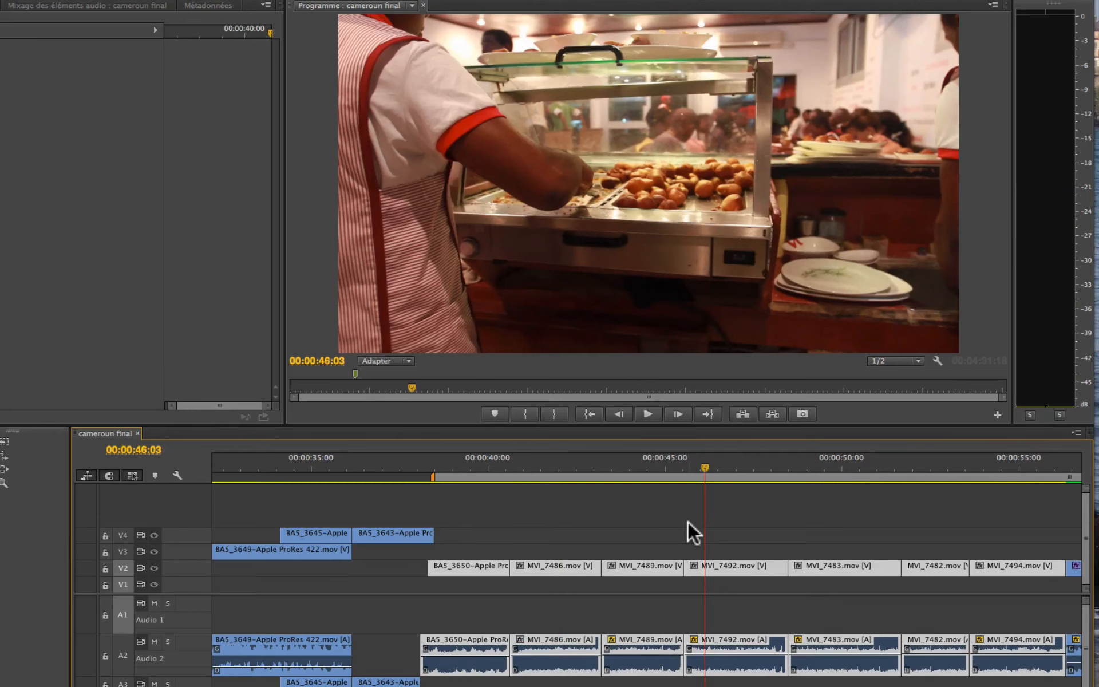
# Step: Check the audio gain settings of the clips BA5_3650, MVI_7486.mov and MVI_7489.mov, and close them without changes
pyautogui.click(485, 522)
pyautogui.moveTo(480, 540); pyautogui.dragTo(608, 670)
pyautogui.press('g')
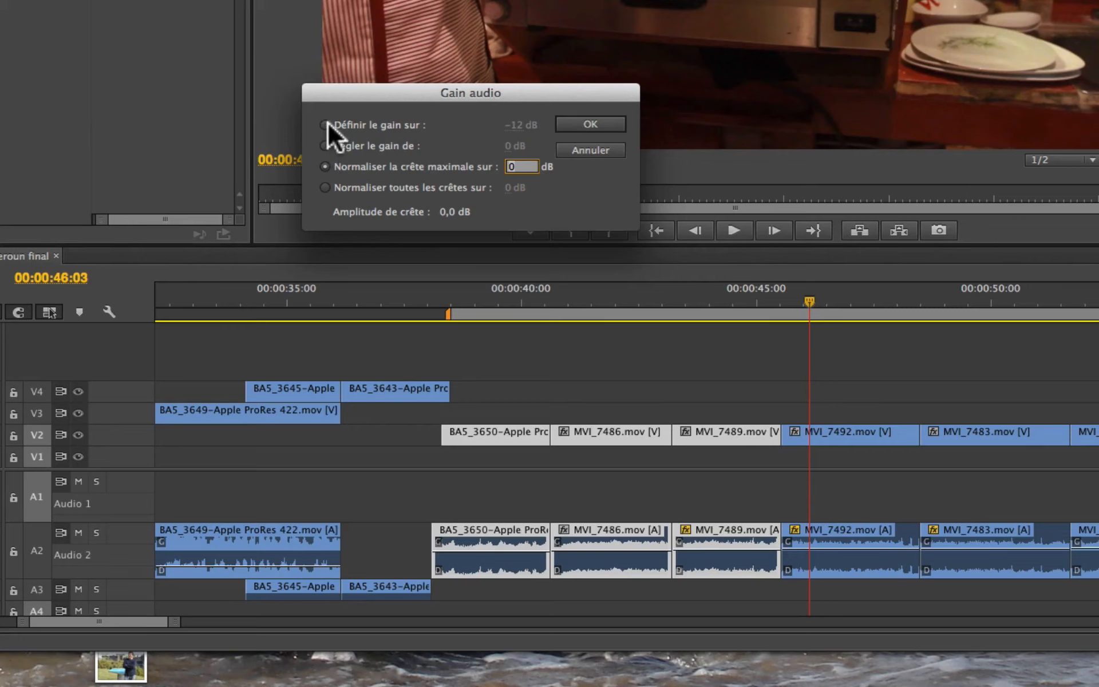
pyautogui.click(798, 368)
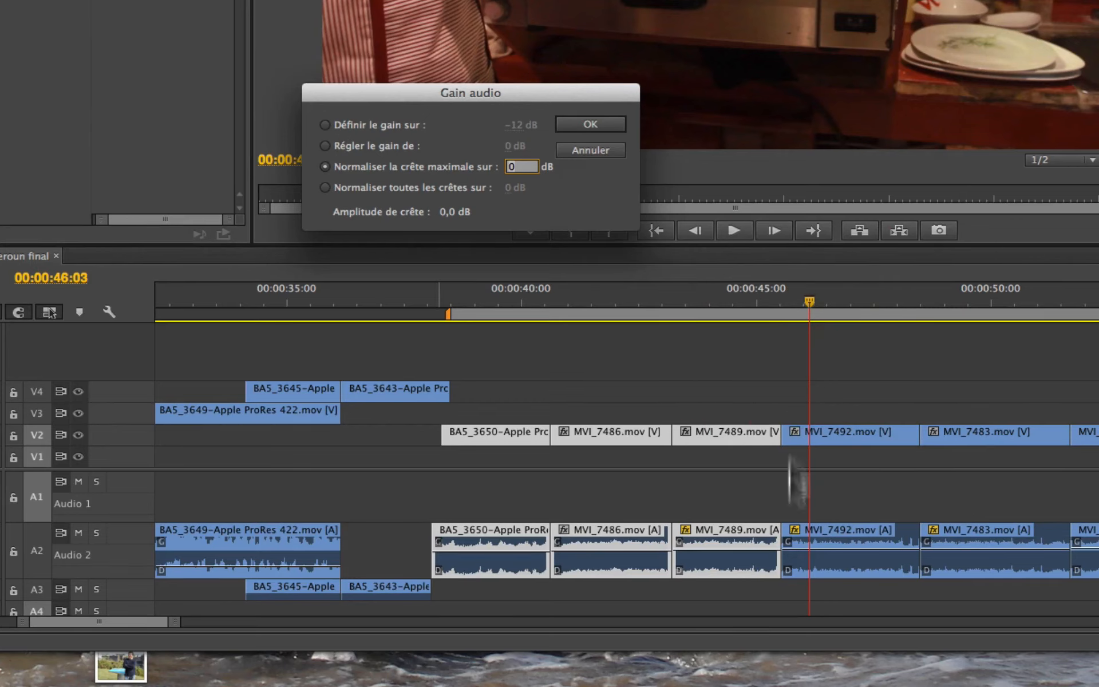
pyautogui.click(758, 361)
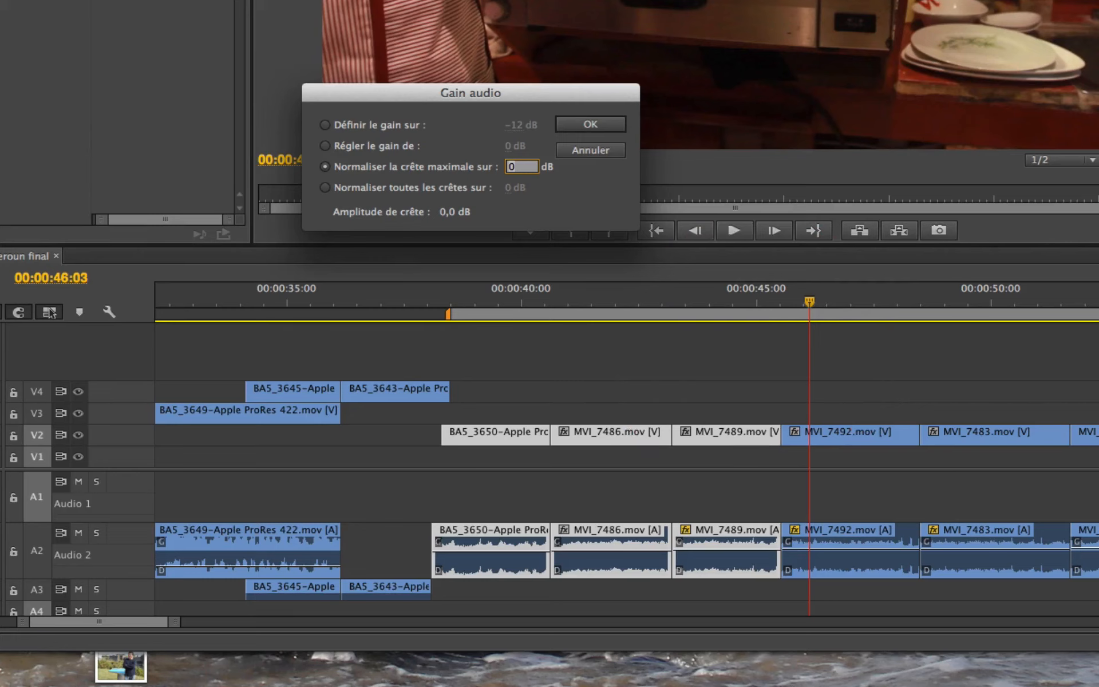
pyautogui.click(513, 314)
pyautogui.click(710, 611)
pyautogui.click(410, 389)
pyautogui.click(610, 147)
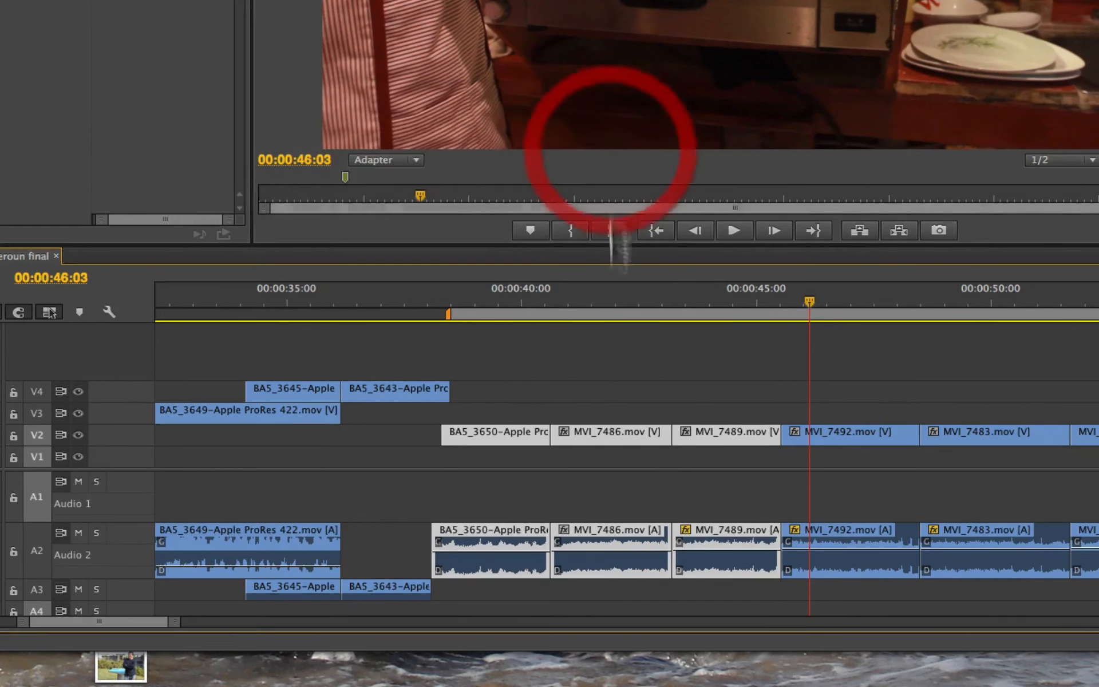
# Step: Select only the BA5_3650 clip and expand its Volume and channel volume (Volume de canal) audio effect settings
pyautogui.click(512, 324)
pyautogui.click(490, 437)
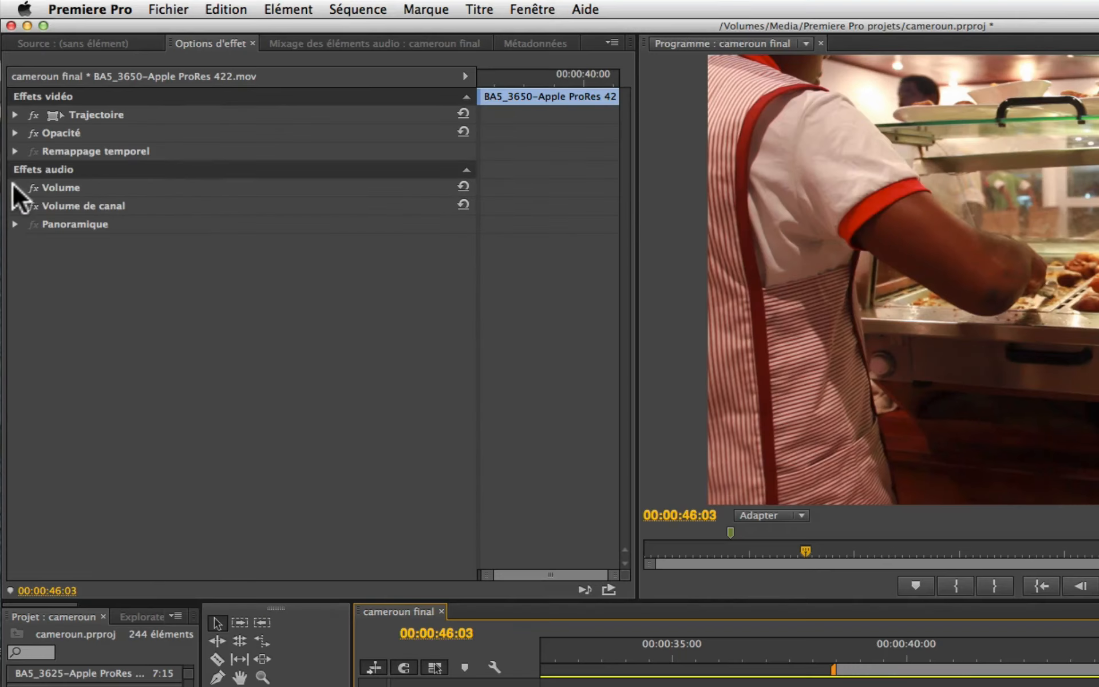
pyautogui.click(15, 188)
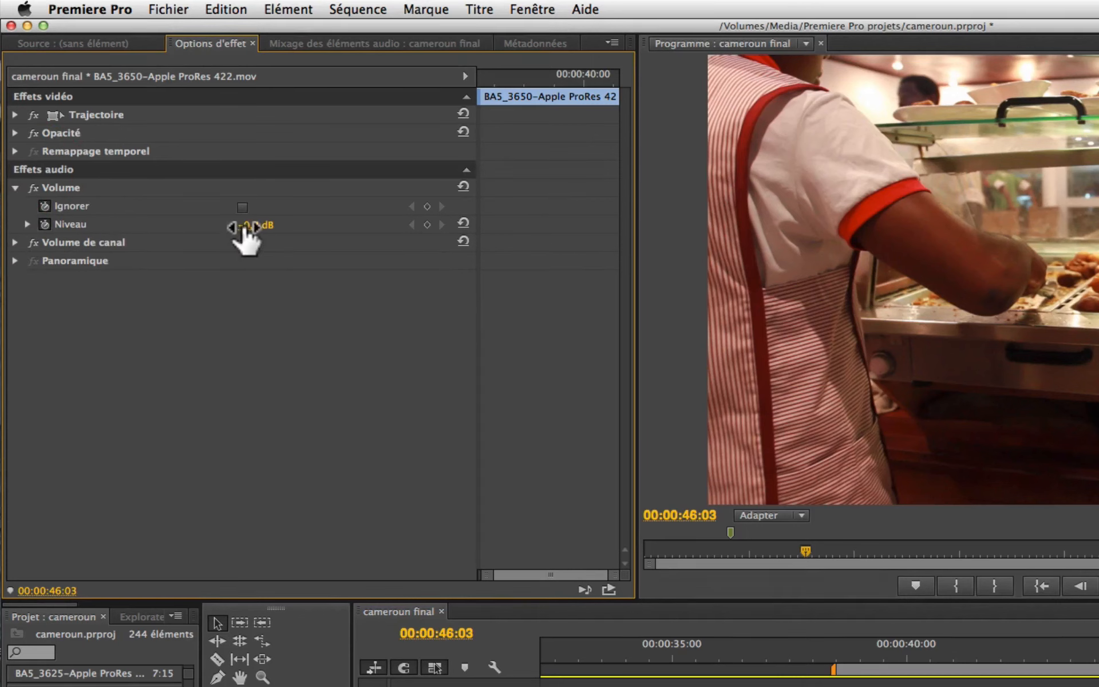
pyautogui.click(13, 242)
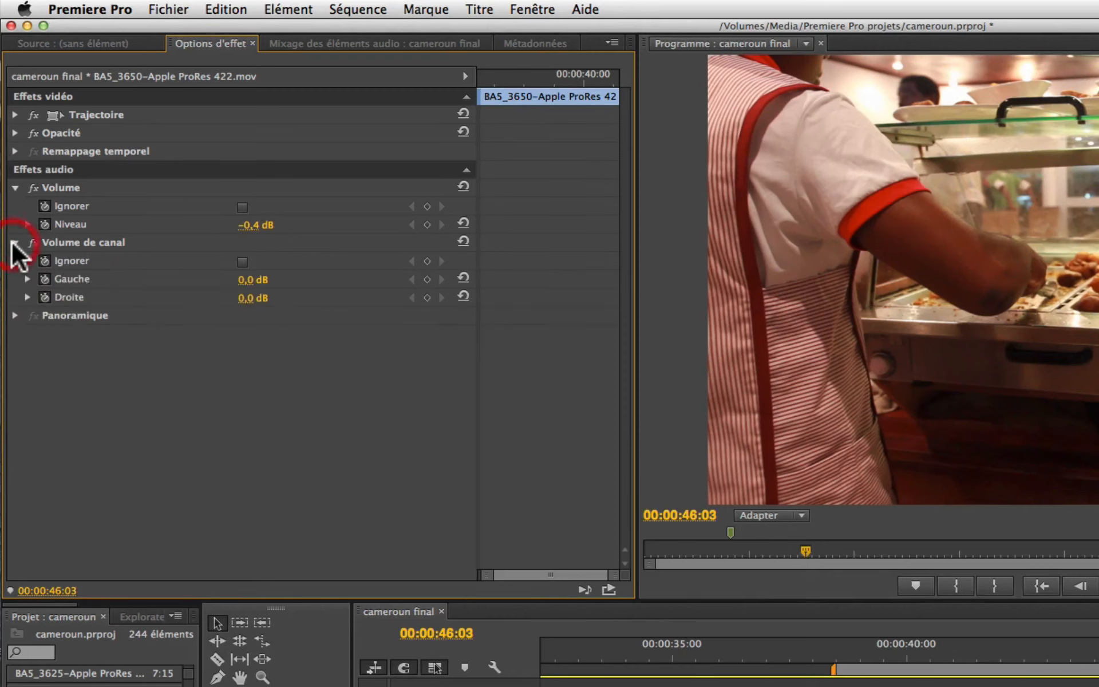